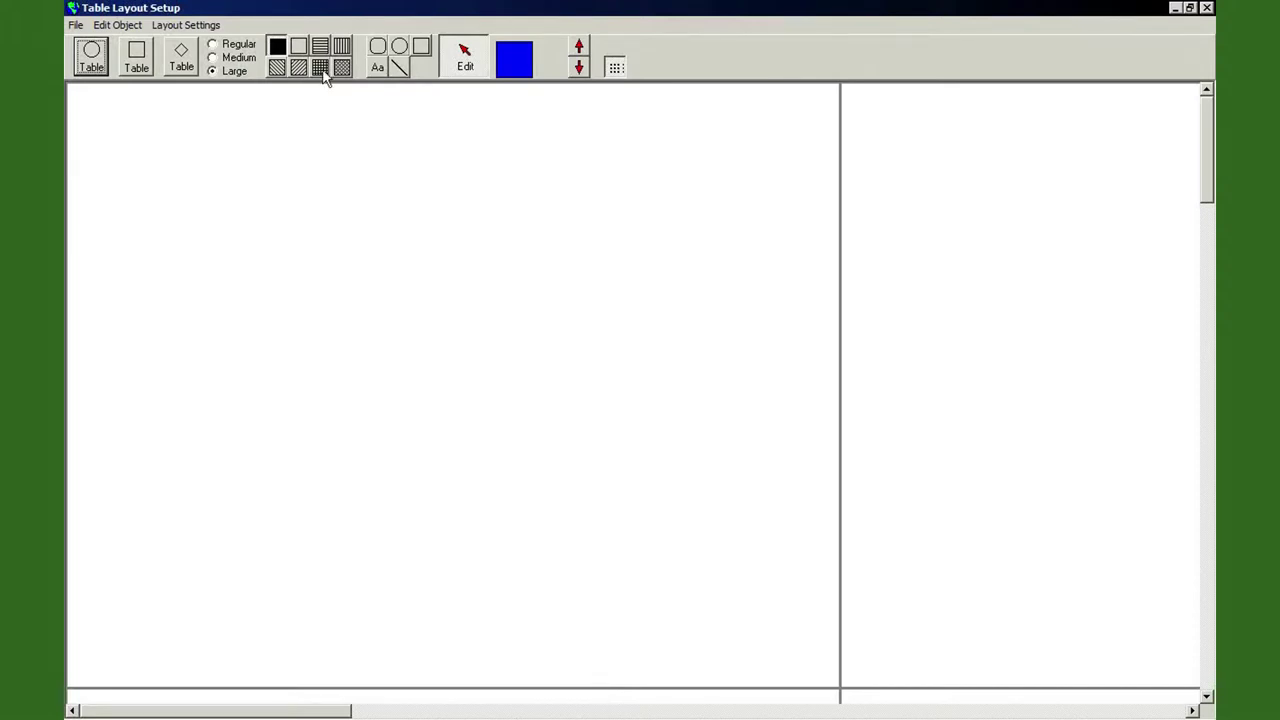
# Open the layout resolution settings and close them without changes
pyautogui.click(184, 26)
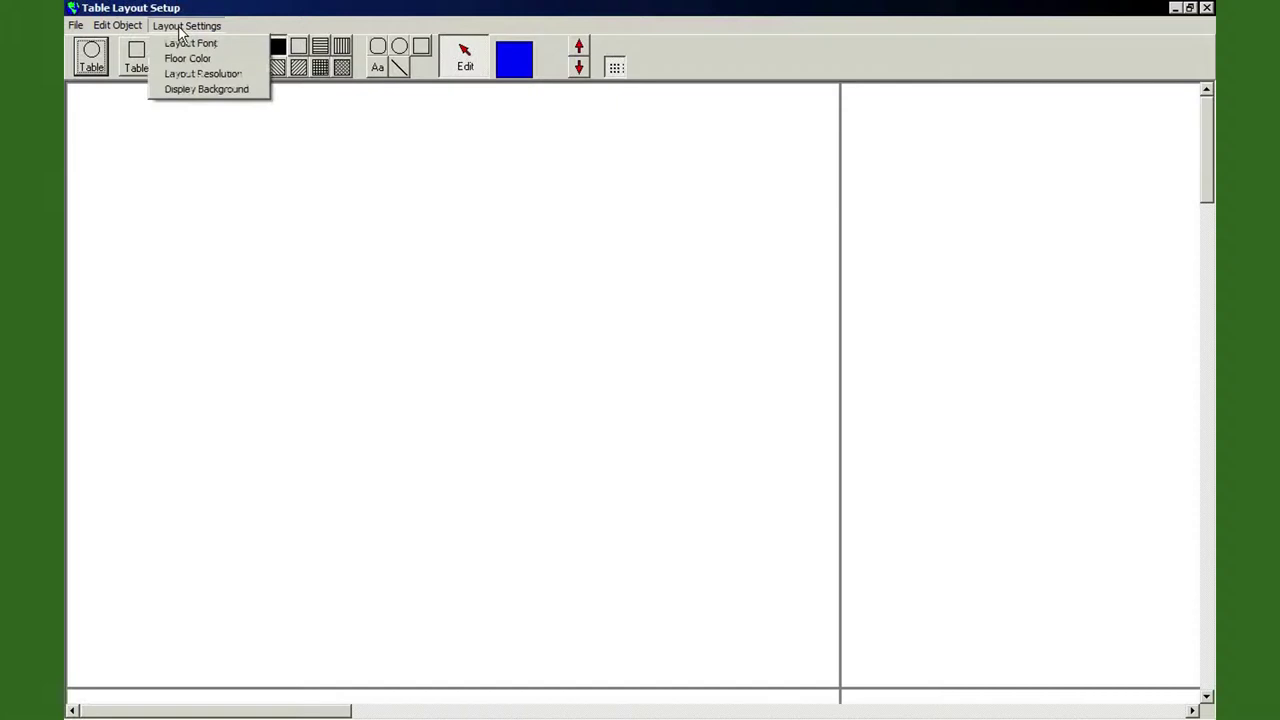
pyautogui.click(180, 75)
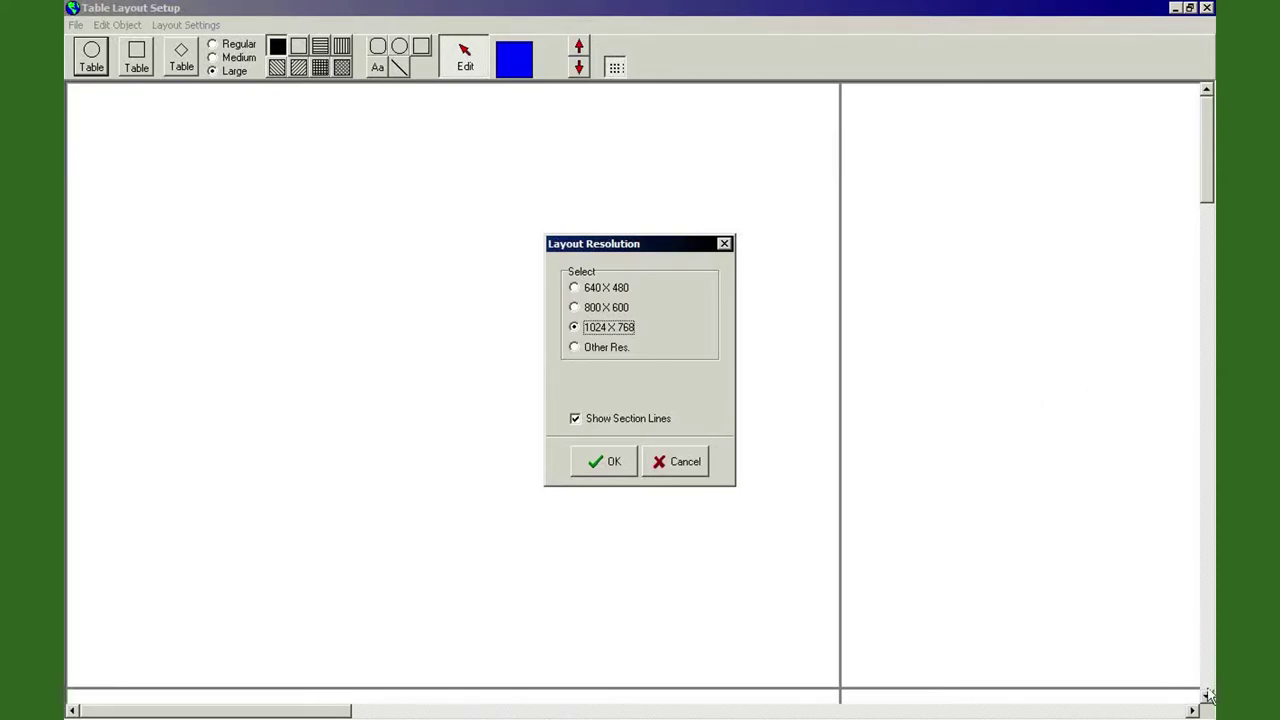
pyautogui.click(696, 460)
pyautogui.click(1207, 701)
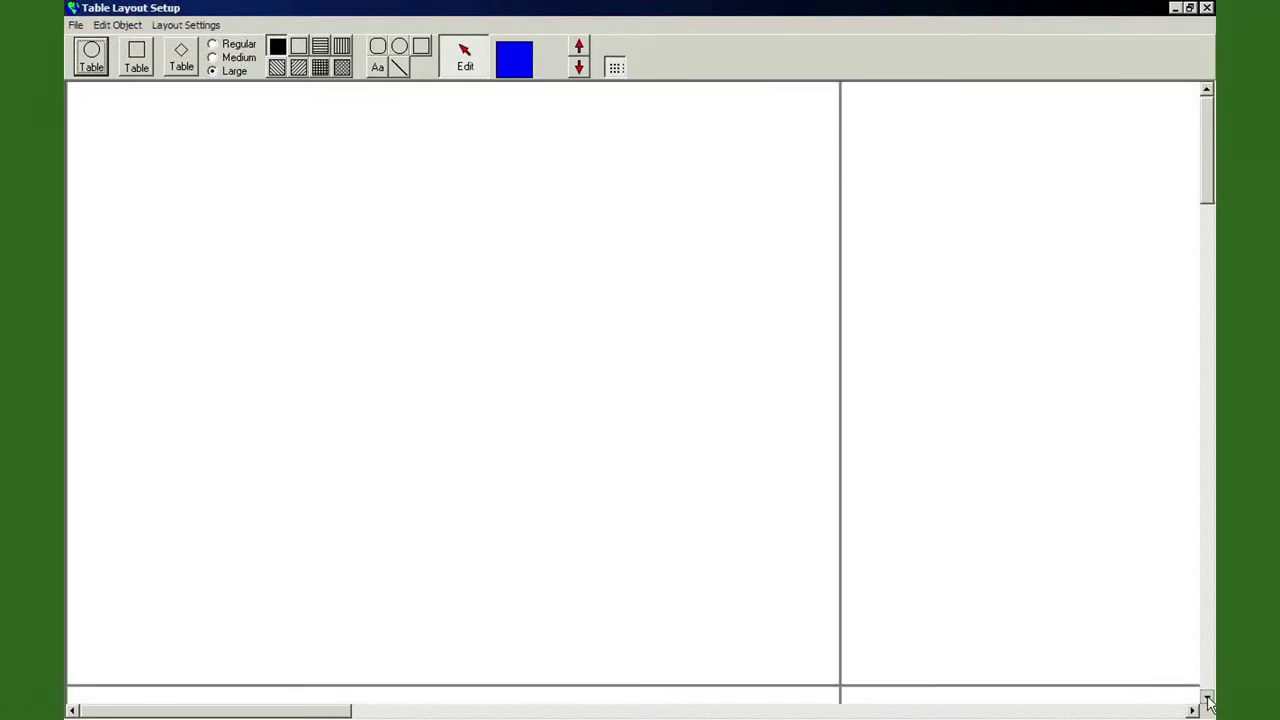
pyautogui.click(1207, 701)
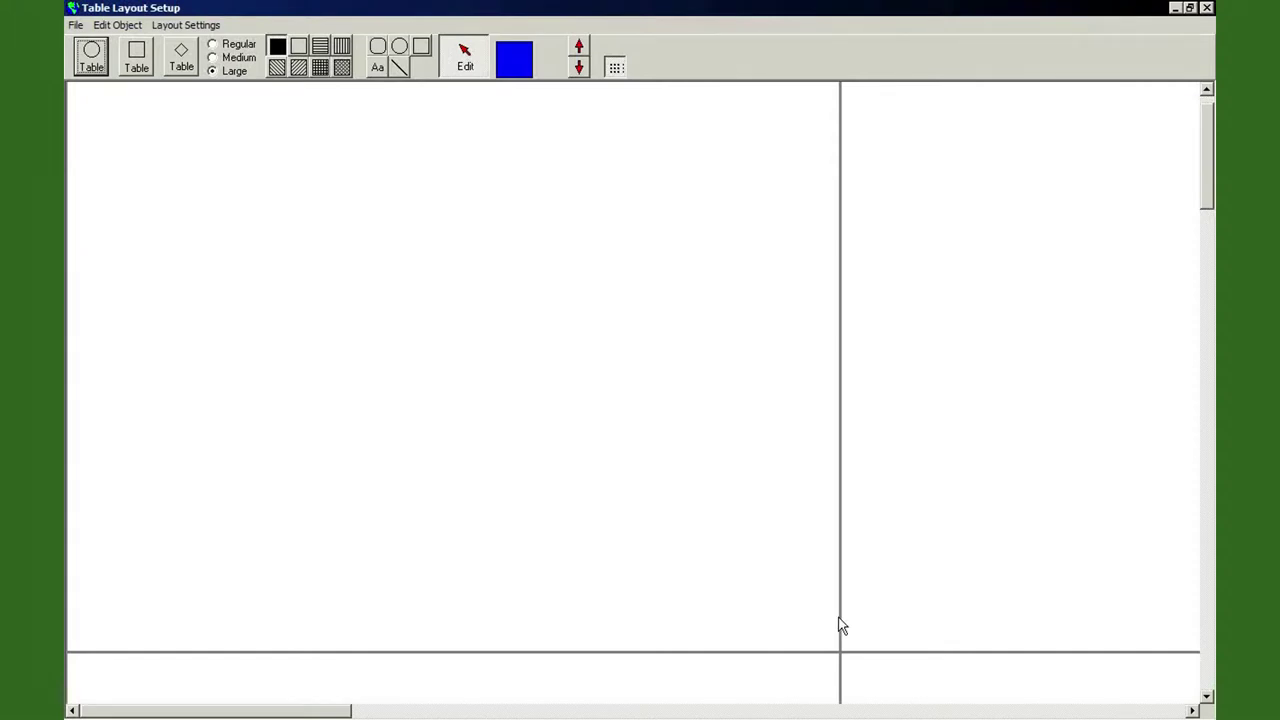
pyautogui.moveTo(771, 714)
# Set the layout resolution to 800×600
pyautogui.click(180, 28)
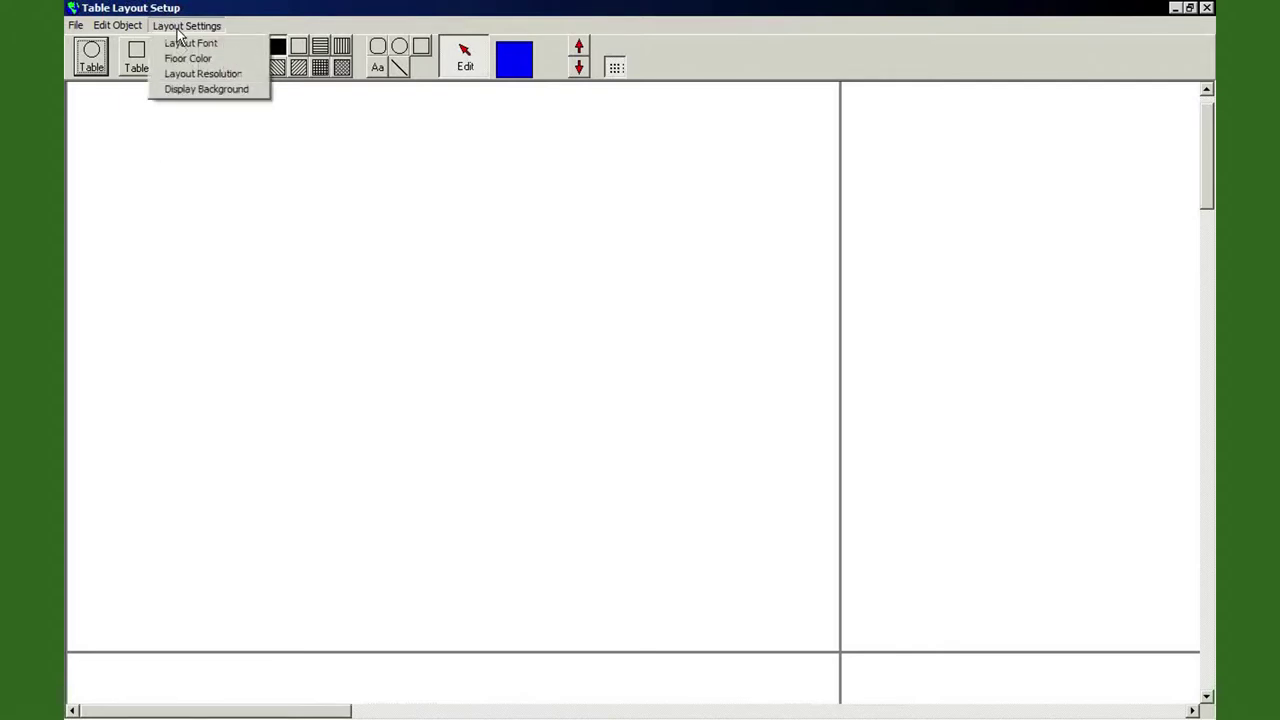
pyautogui.click(180, 89)
pyautogui.click(600, 307)
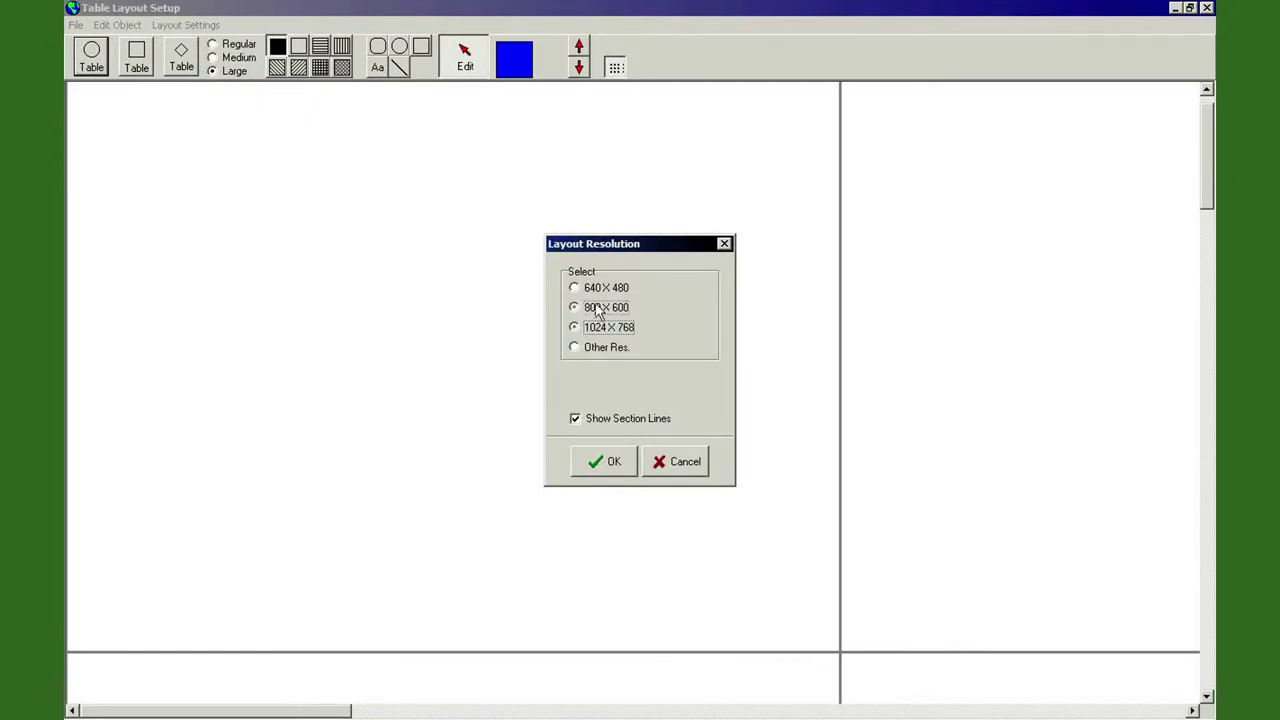
pyautogui.click(600, 464)
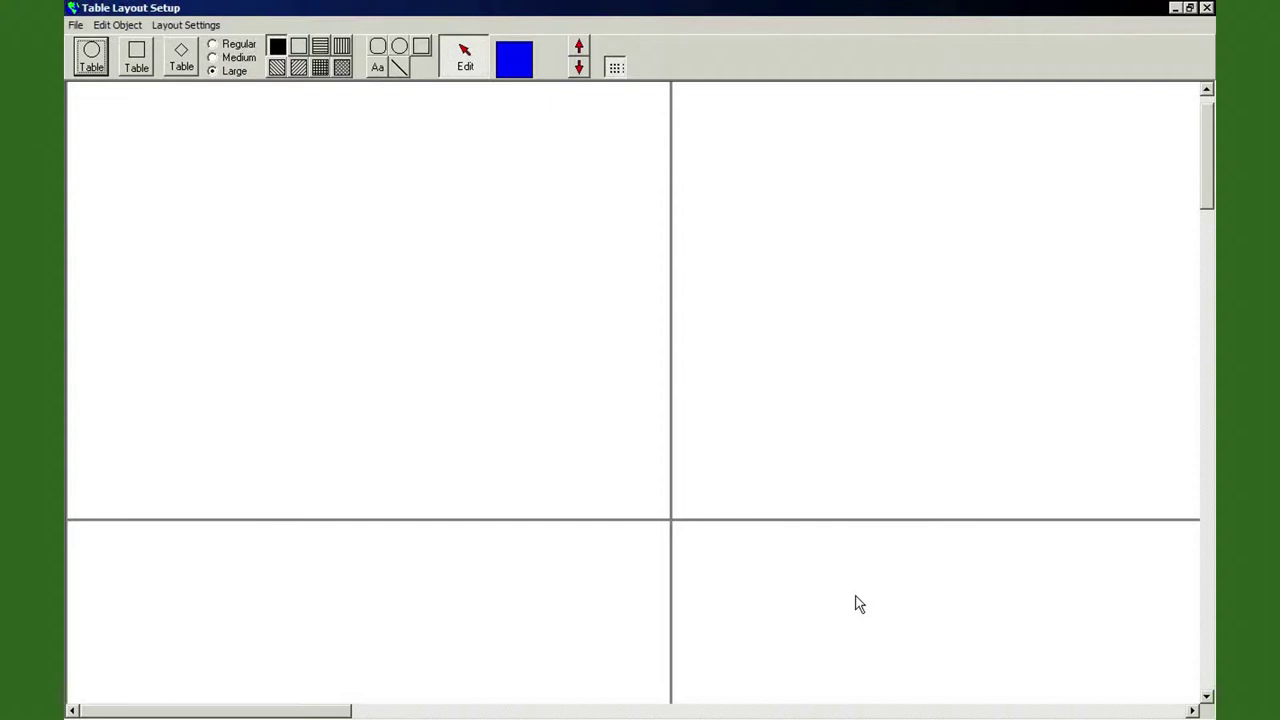
# Switch the layout resolution back to 1024×768, keeping section lines on
pyautogui.click(180, 28)
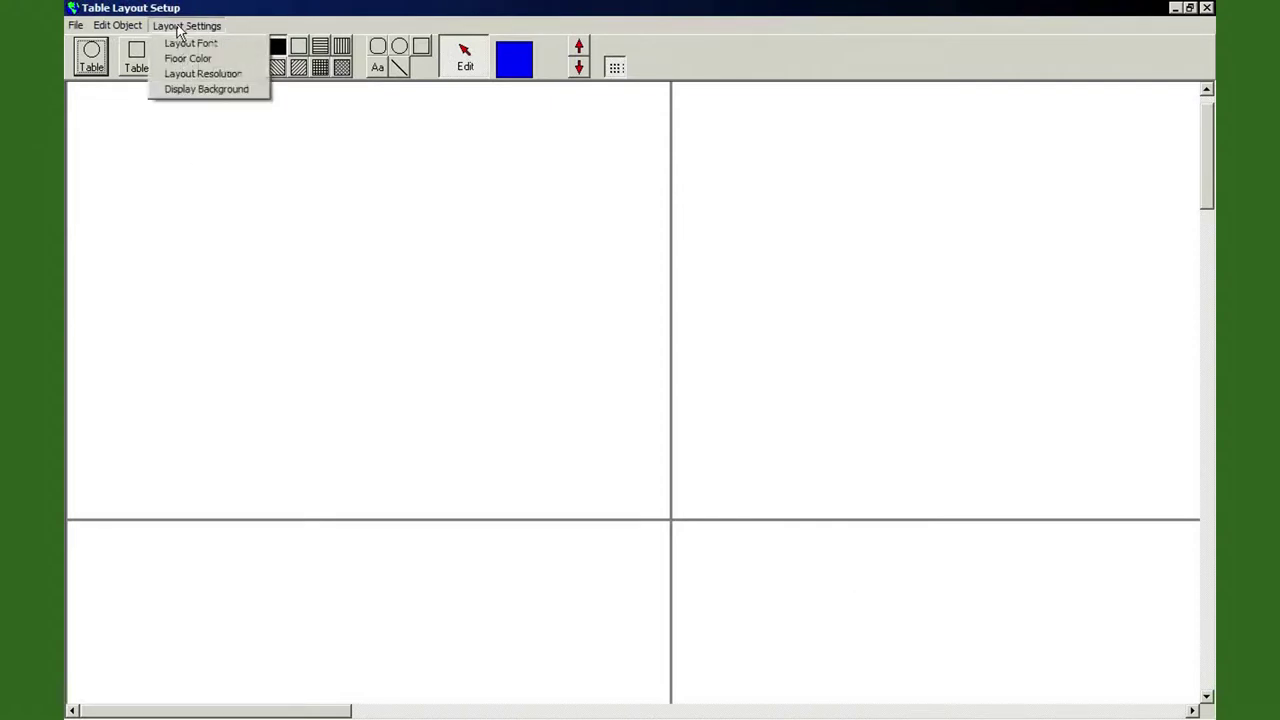
pyautogui.click(180, 75)
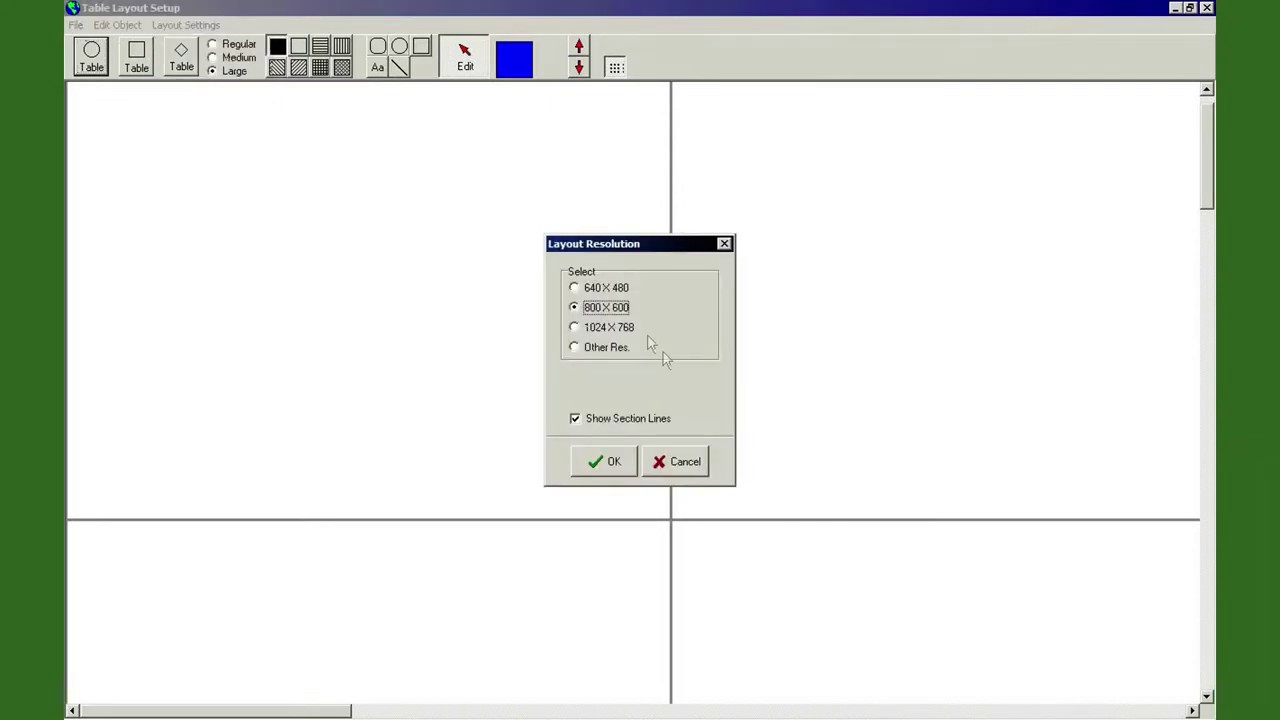
pyautogui.click(575, 333)
pyautogui.click(578, 426)
pyautogui.click(578, 422)
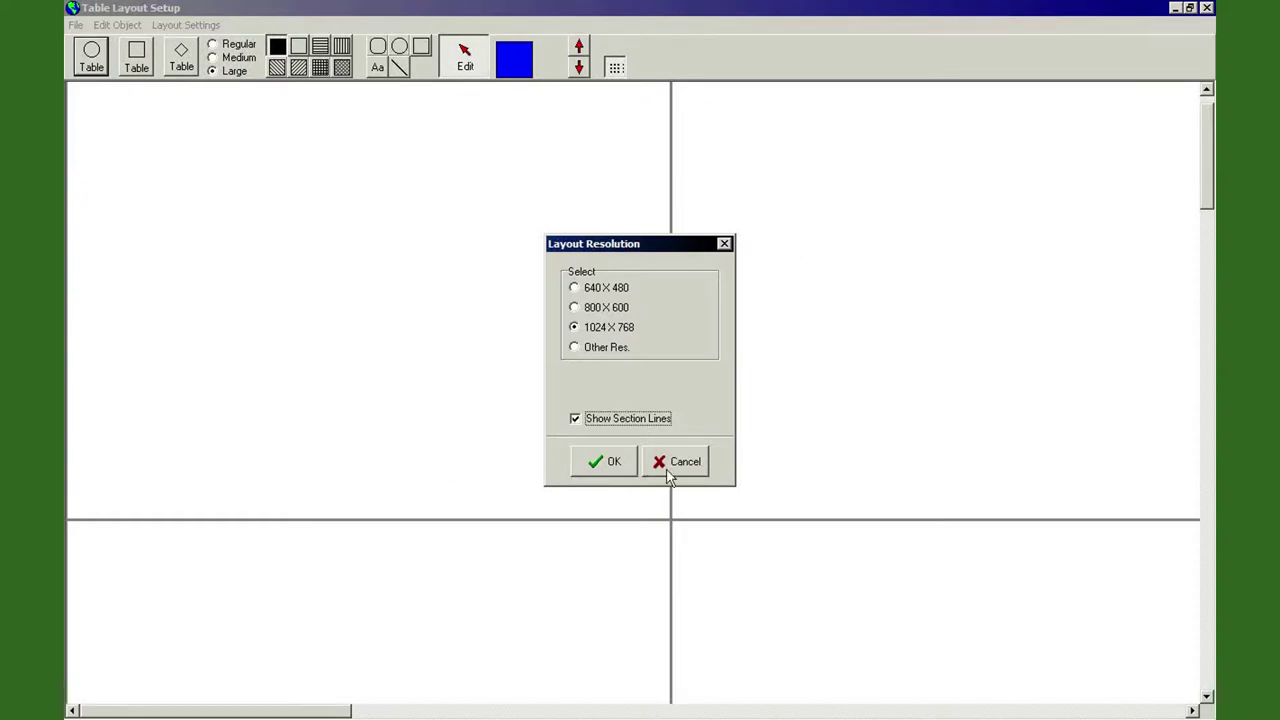
pyautogui.click(606, 465)
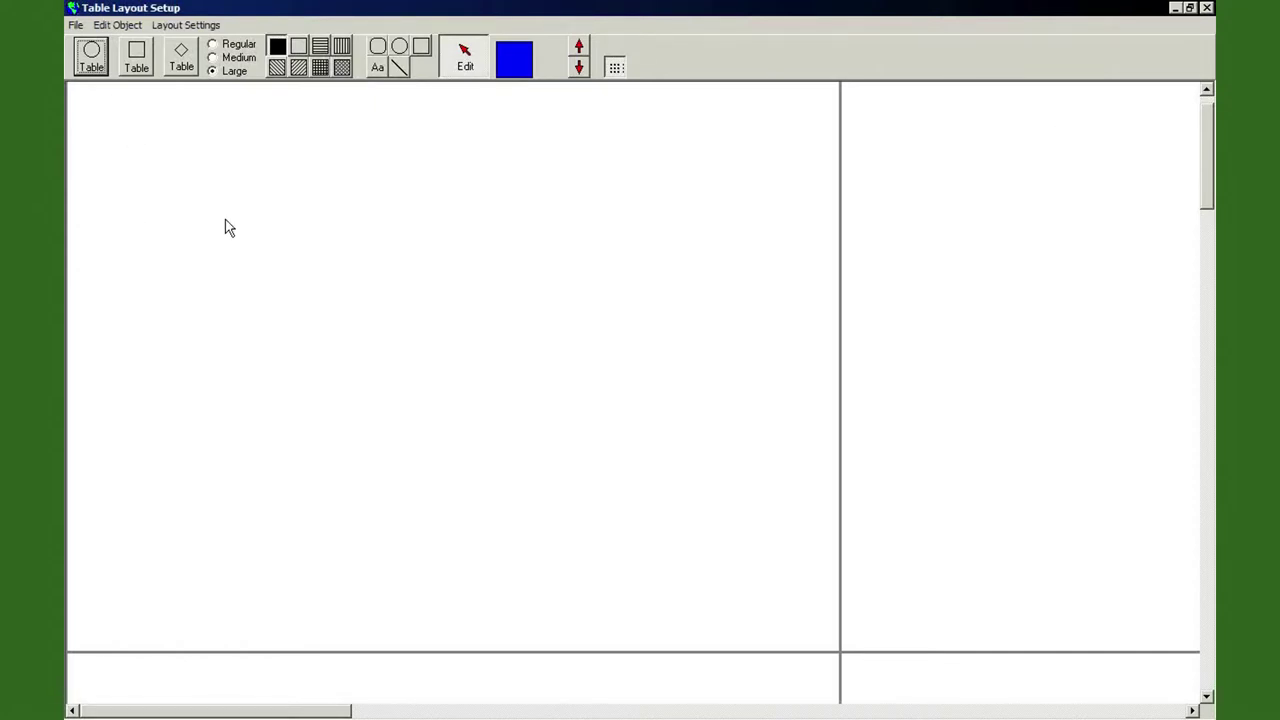
# Place a round table numbered 1 near the top-left of the floor plan
pyautogui.click(86, 74)
pyautogui.click(88, 57)
pyautogui.click(127, 150)
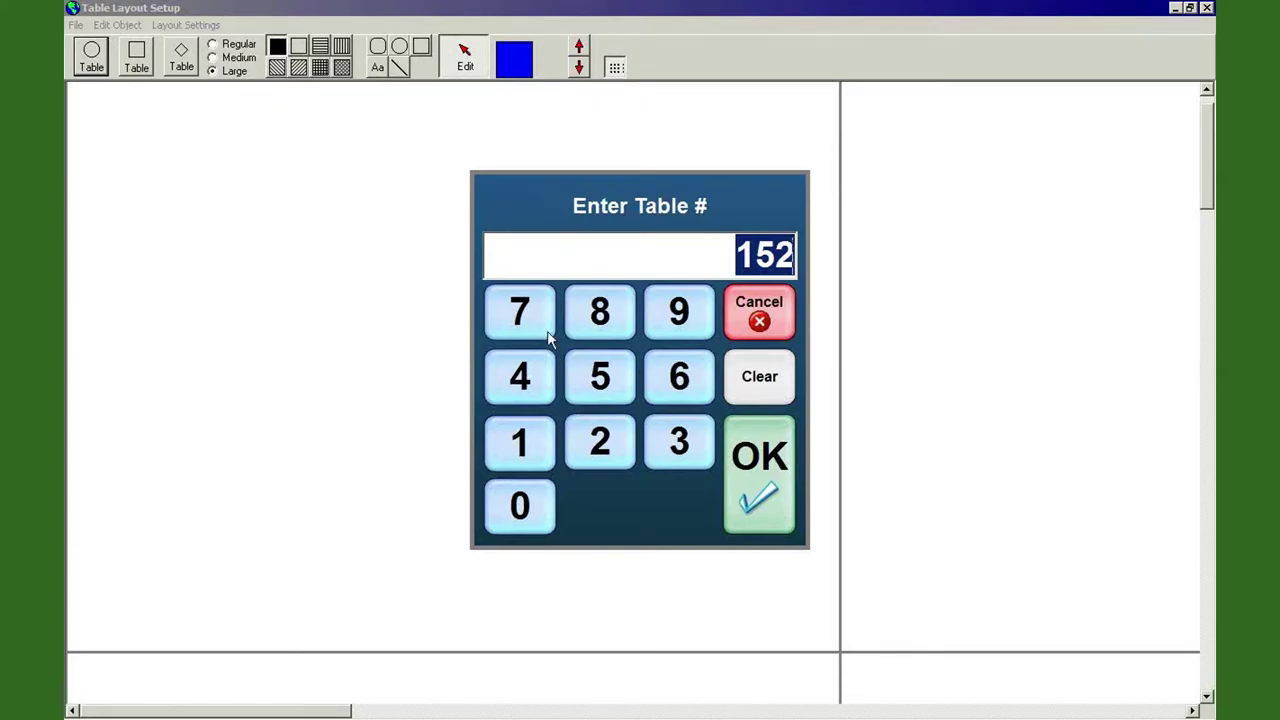
pyautogui.click(521, 449)
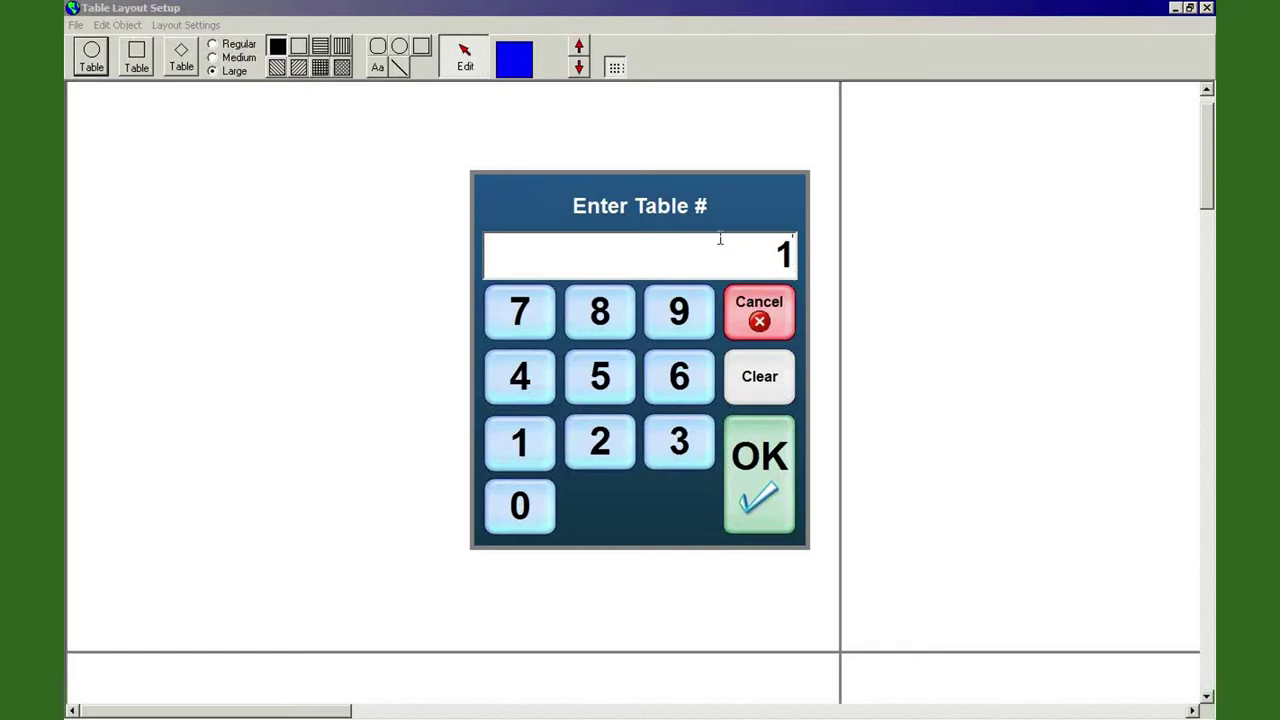
pyautogui.click(766, 486)
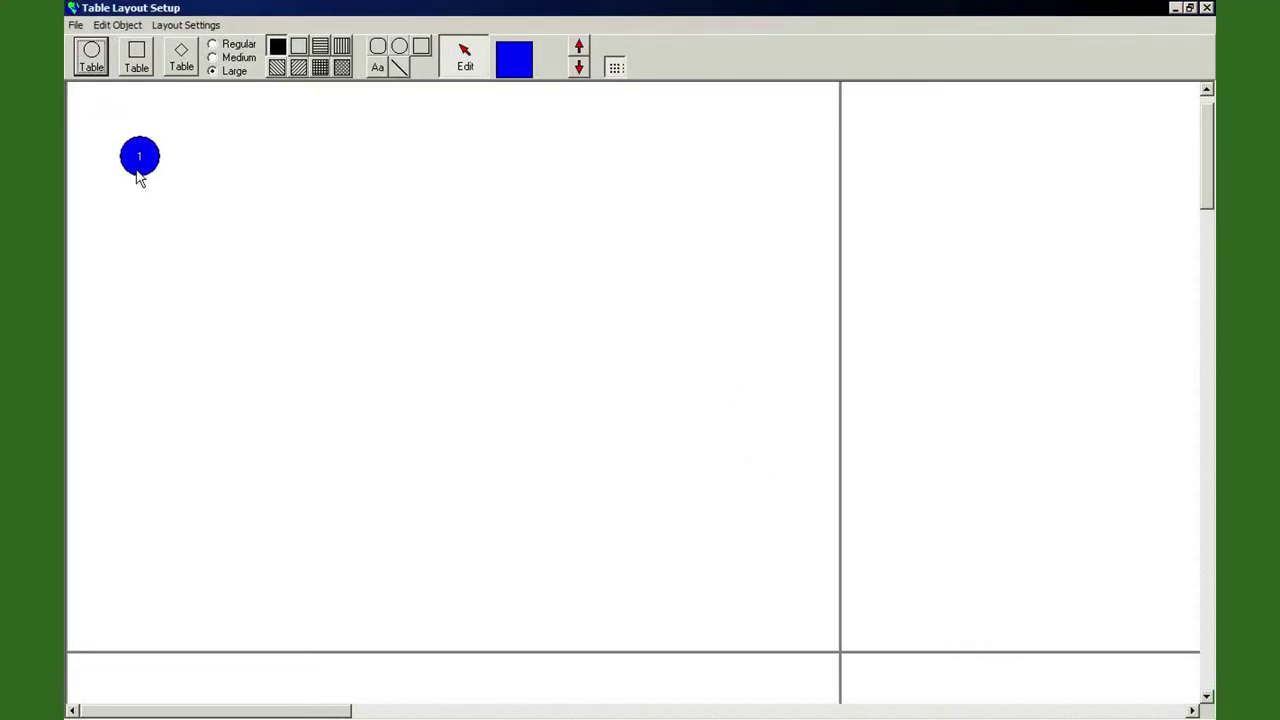
# Add square table 2 and diamond table 3 below table 1, then drag both into a row beside it
pyautogui.click(139, 66)
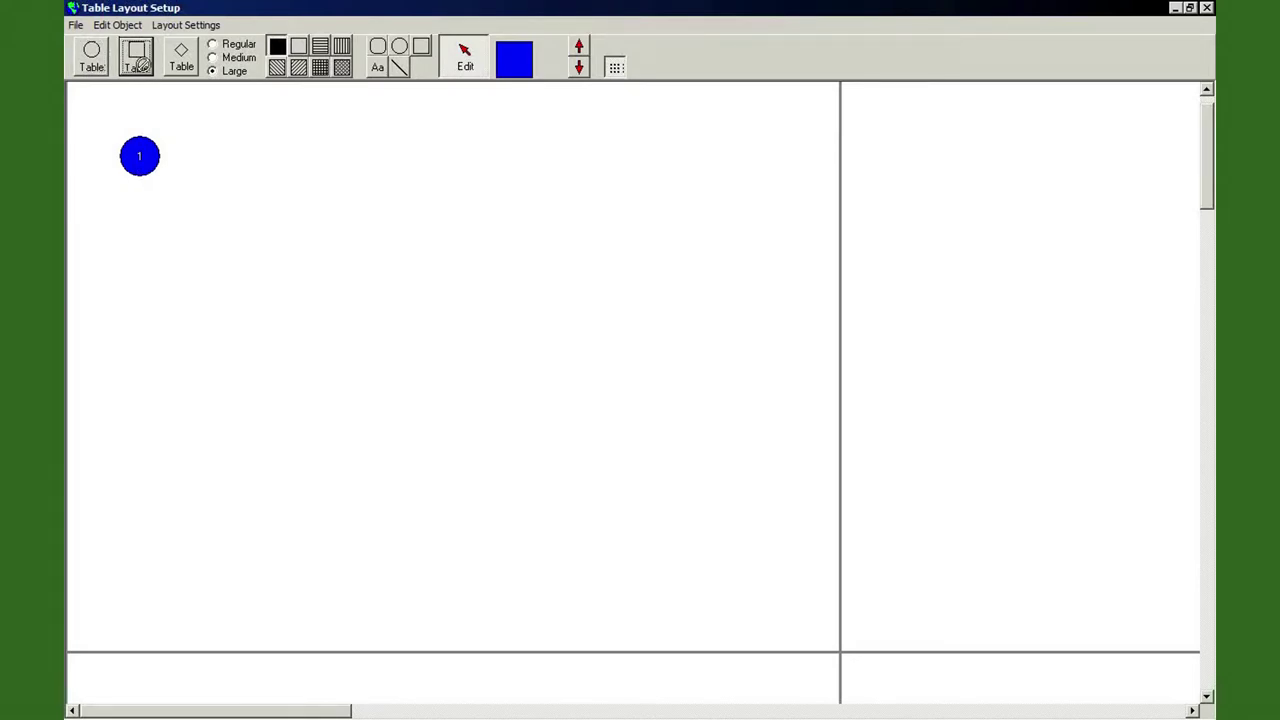
pyautogui.click(138, 226)
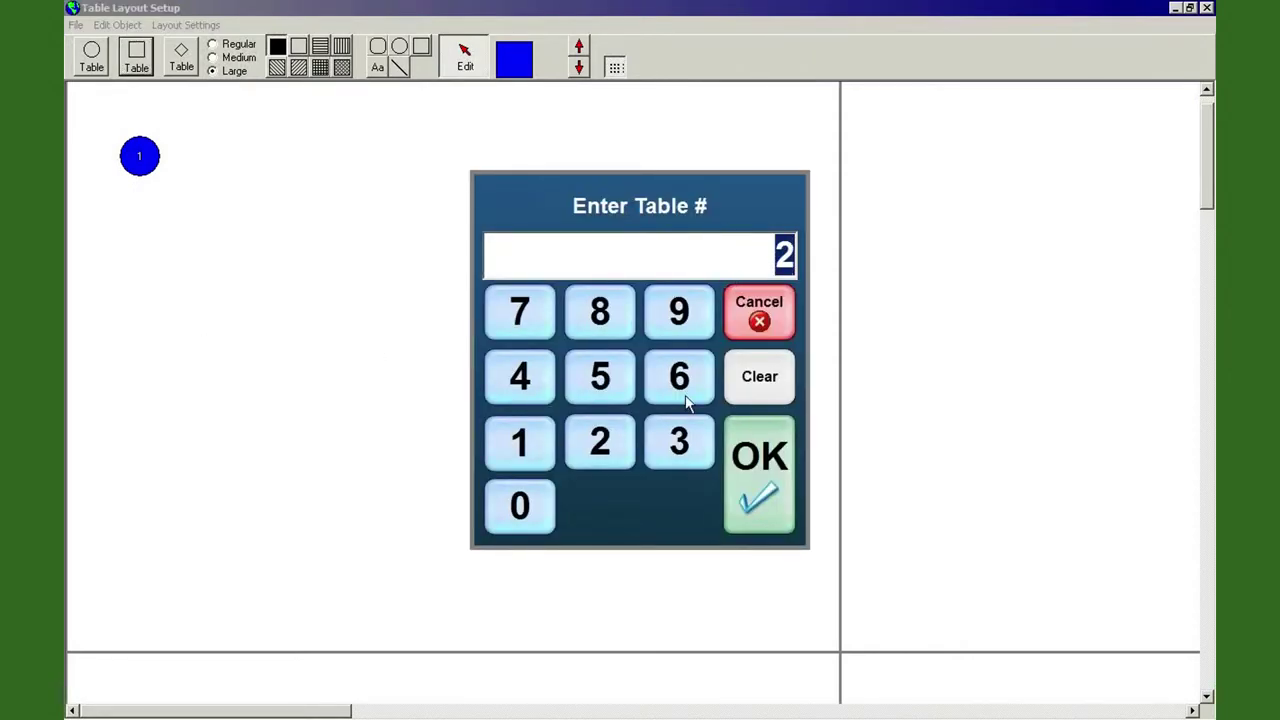
pyautogui.click(751, 490)
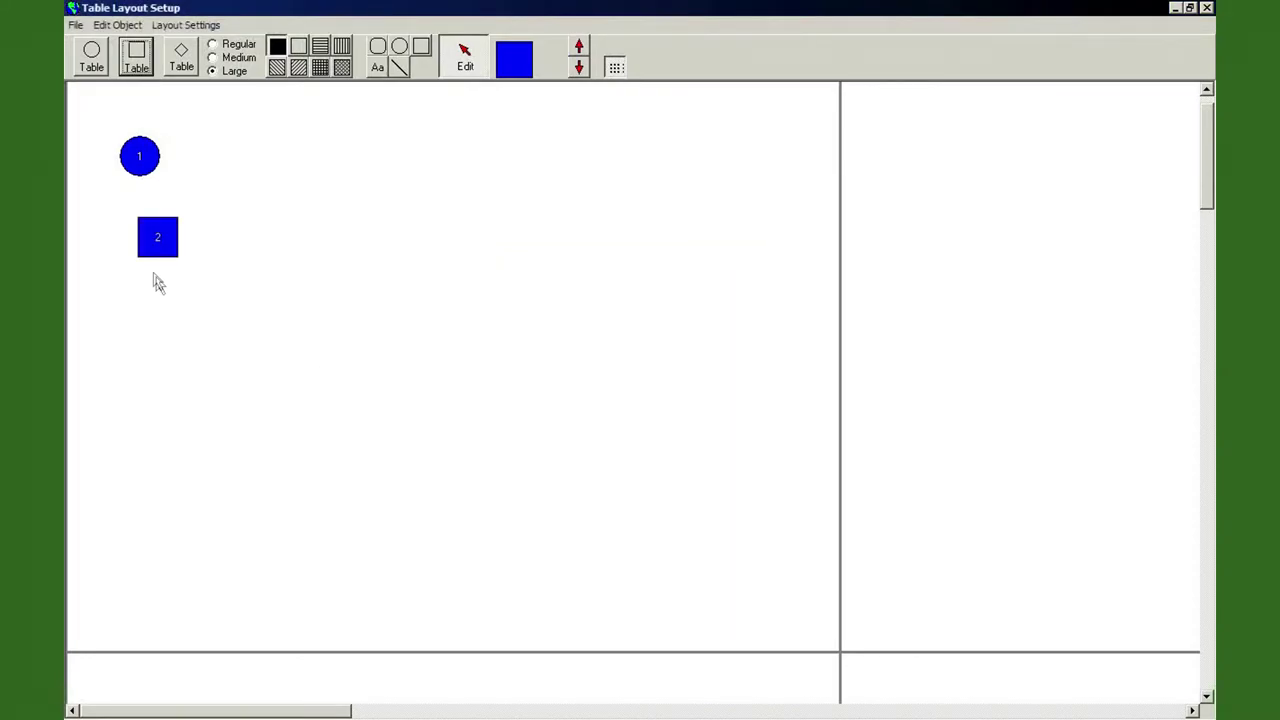
pyautogui.click(181, 57)
pyautogui.click(165, 318)
pyautogui.click(760, 474)
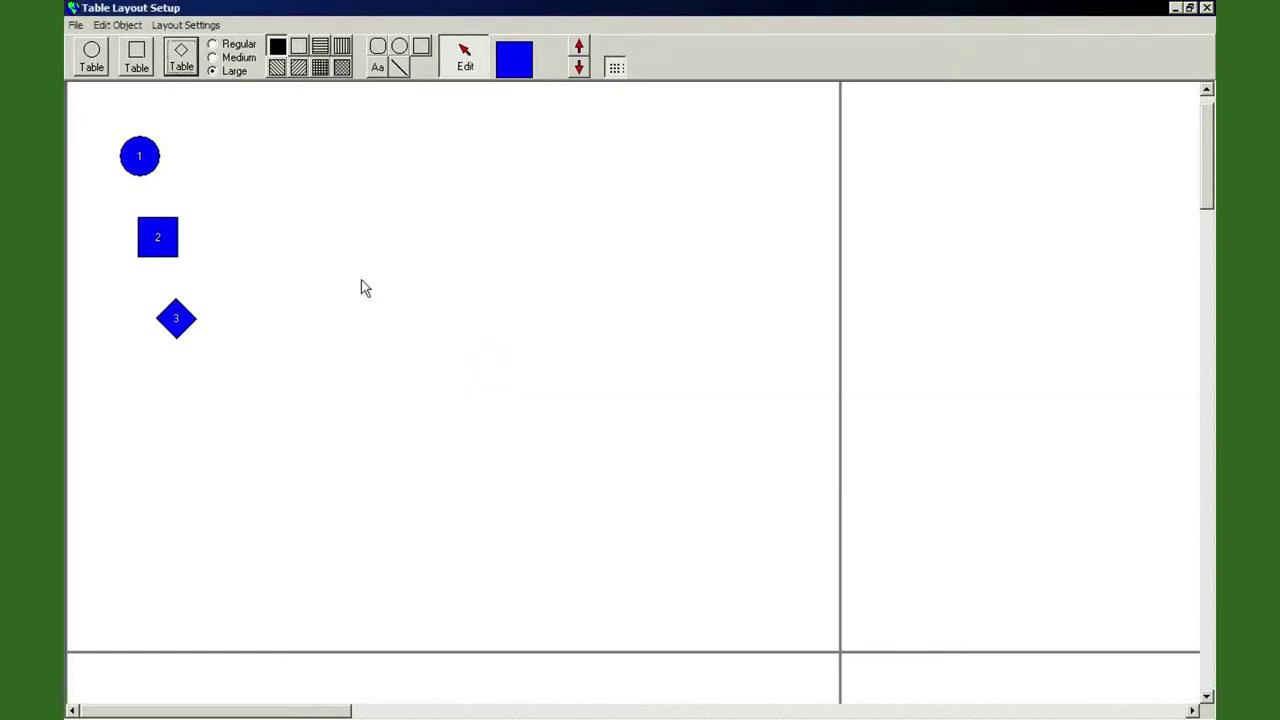
pyautogui.moveTo(180, 238); pyautogui.dragTo(322, 158)
pyautogui.moveTo(184, 322); pyautogui.dragTo(466, 169)
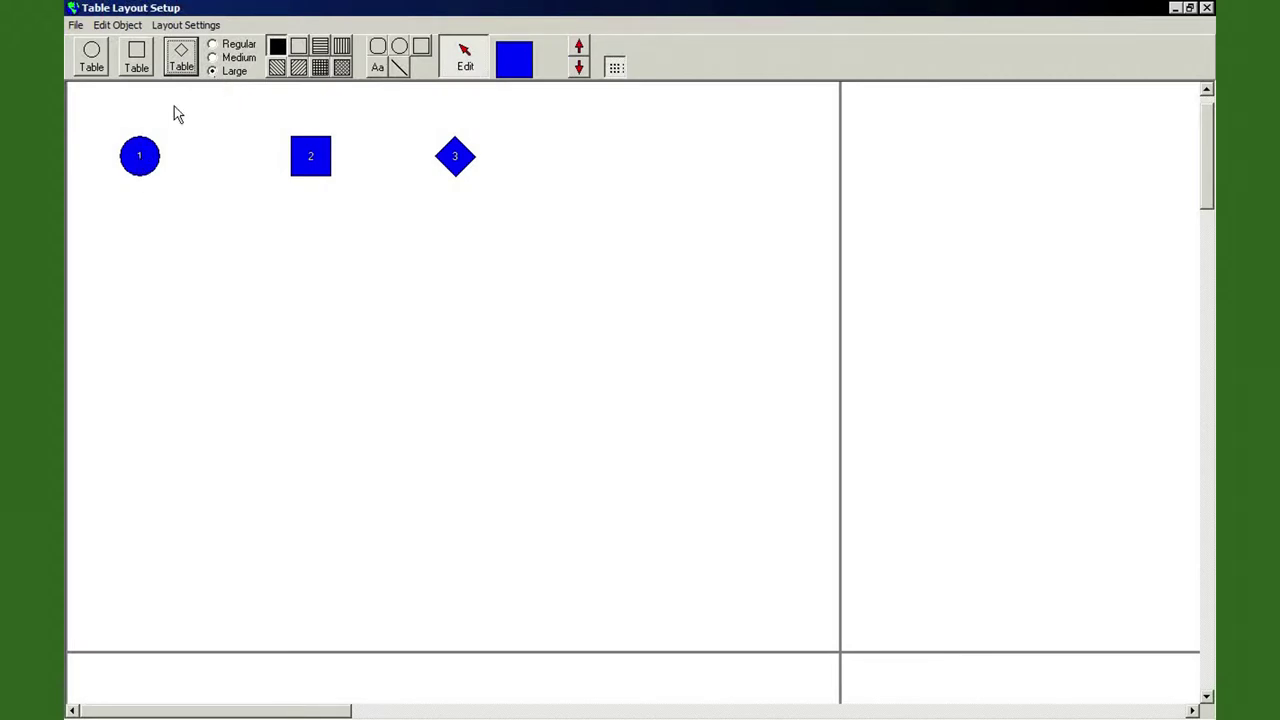
# Make square table 2 medium-sized
pyautogui.click(306, 166)
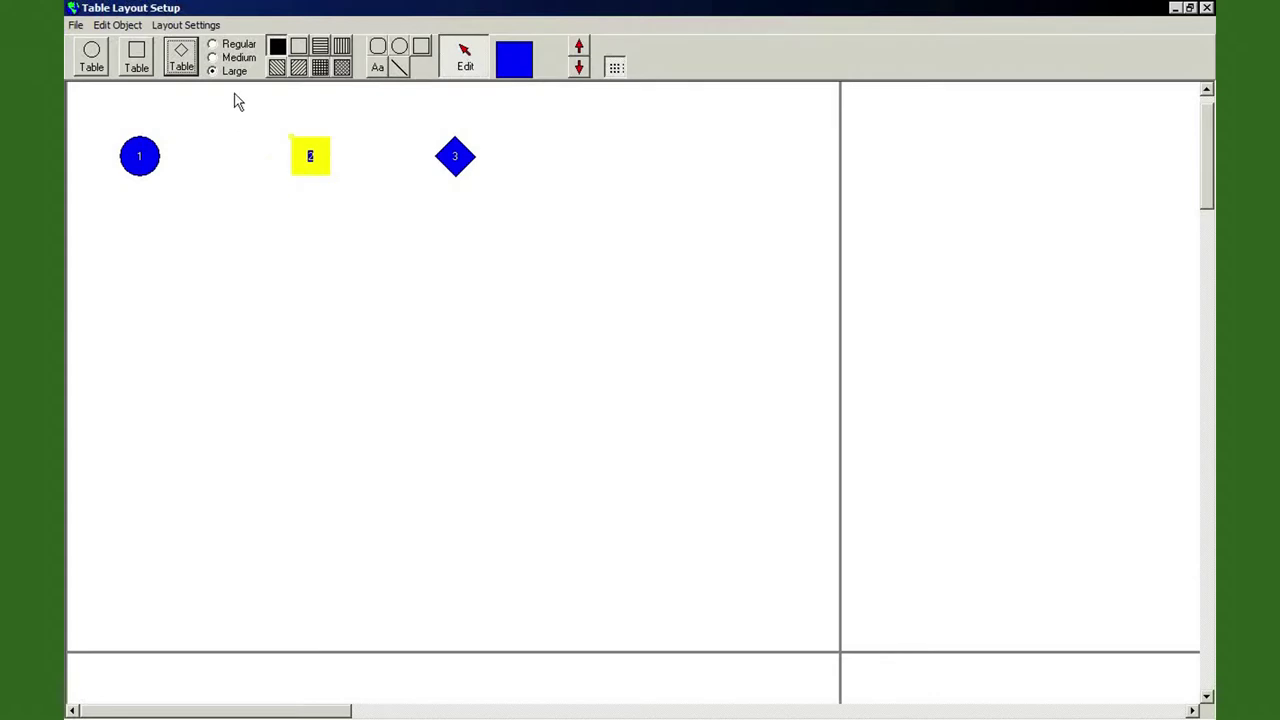
pyautogui.click(213, 58)
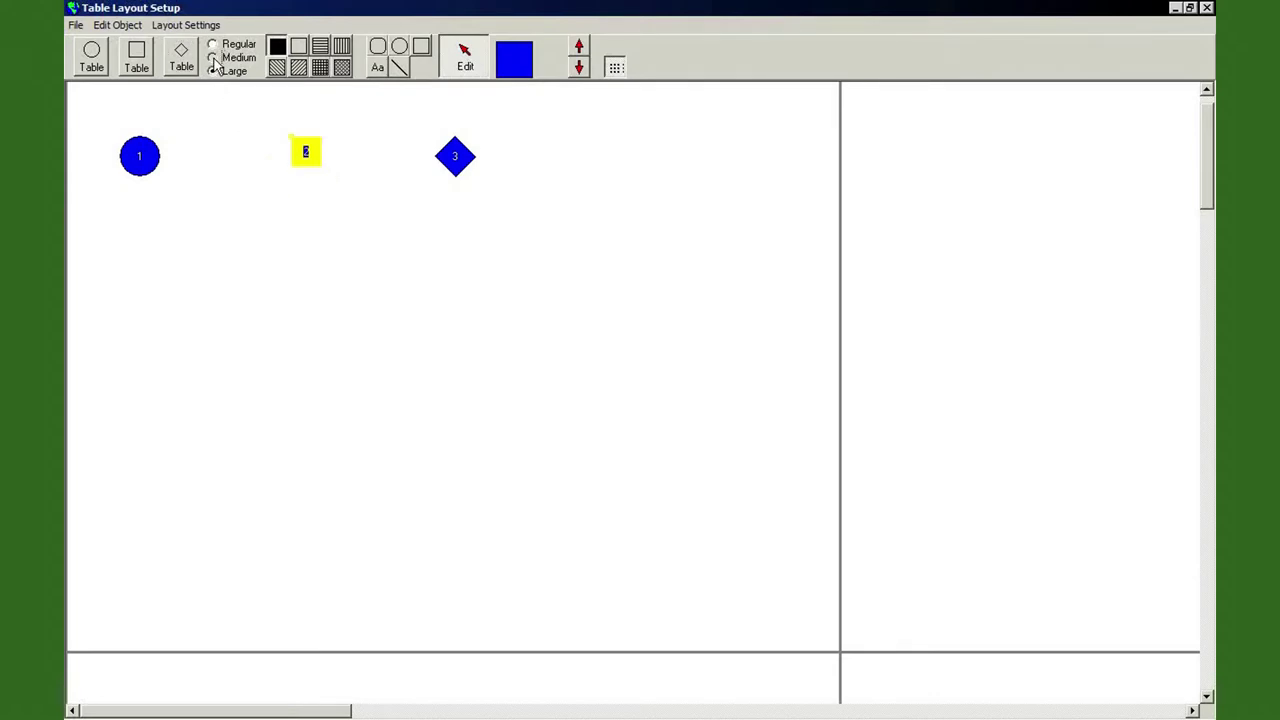
pyautogui.click(226, 176)
# Set diamond table 3 to regular size and drag it lower on the plan
pyautogui.click(455, 157)
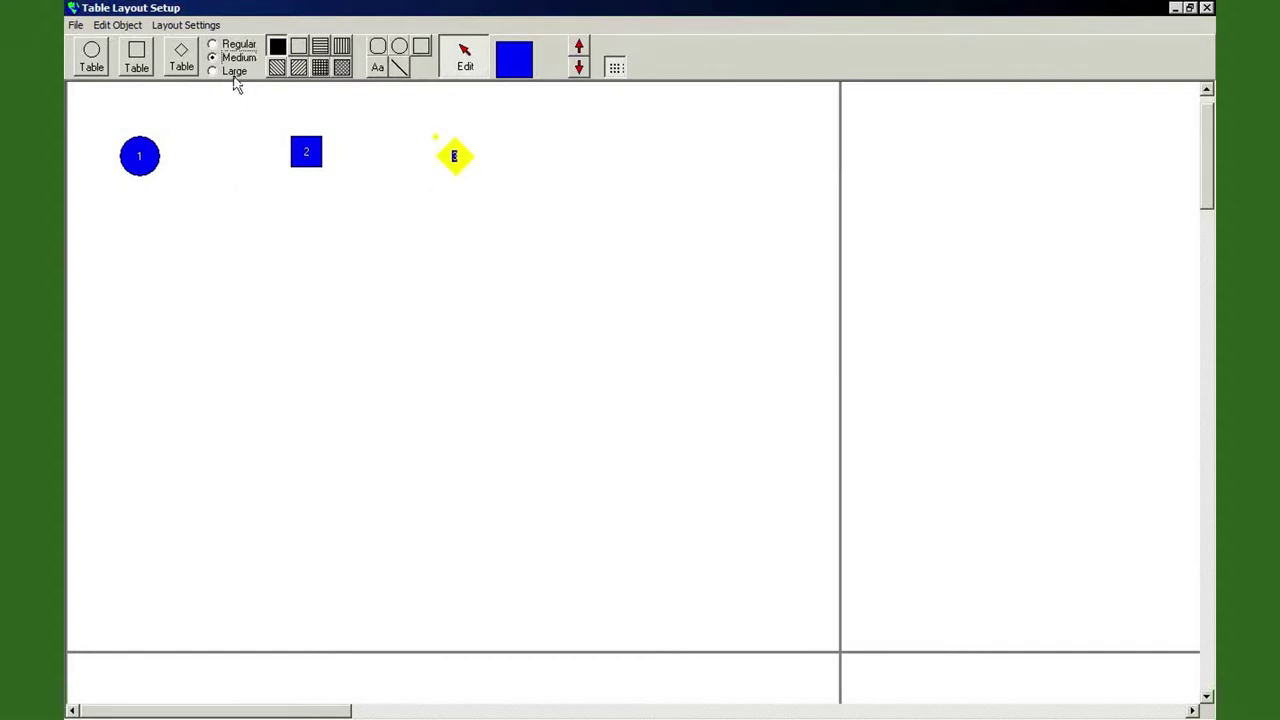
pyautogui.click(213, 45)
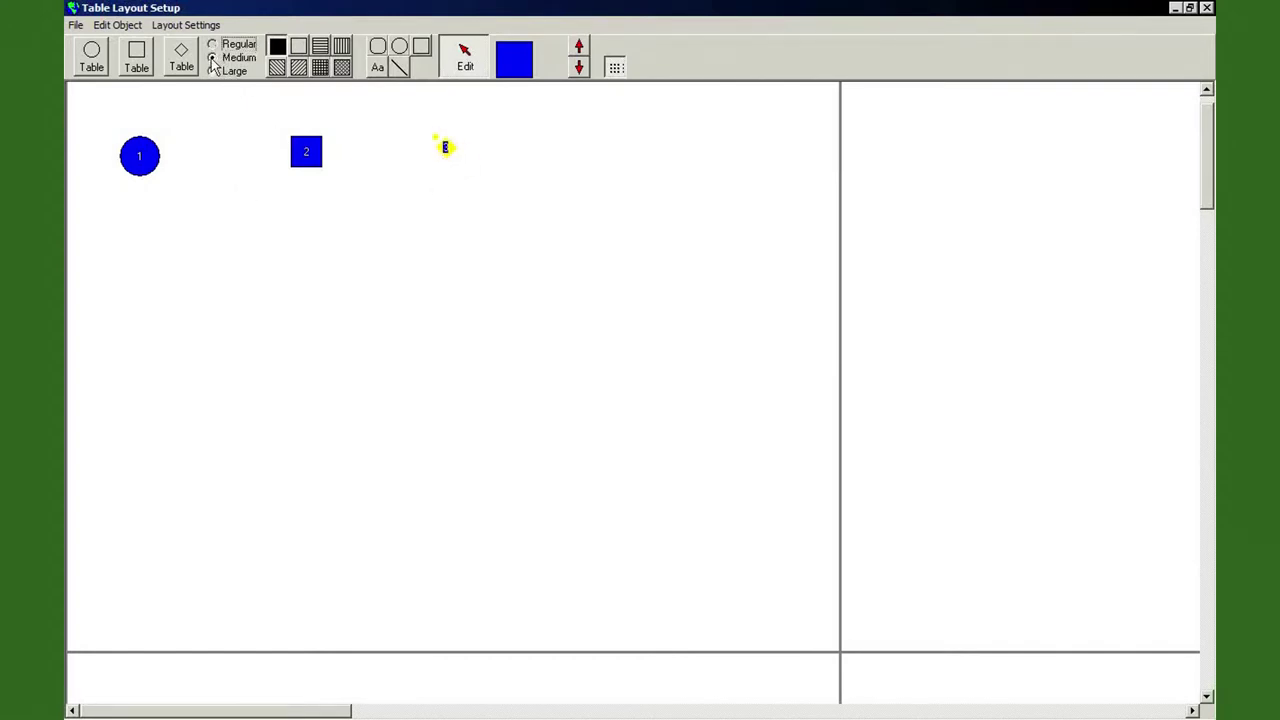
pyautogui.click(374, 196)
pyautogui.moveTo(447, 158); pyautogui.dragTo(449, 260)
# Enlarge diamond table 3 and move it to the right
pyautogui.moveTo(432, 242); pyautogui.dragTo(334, 177)
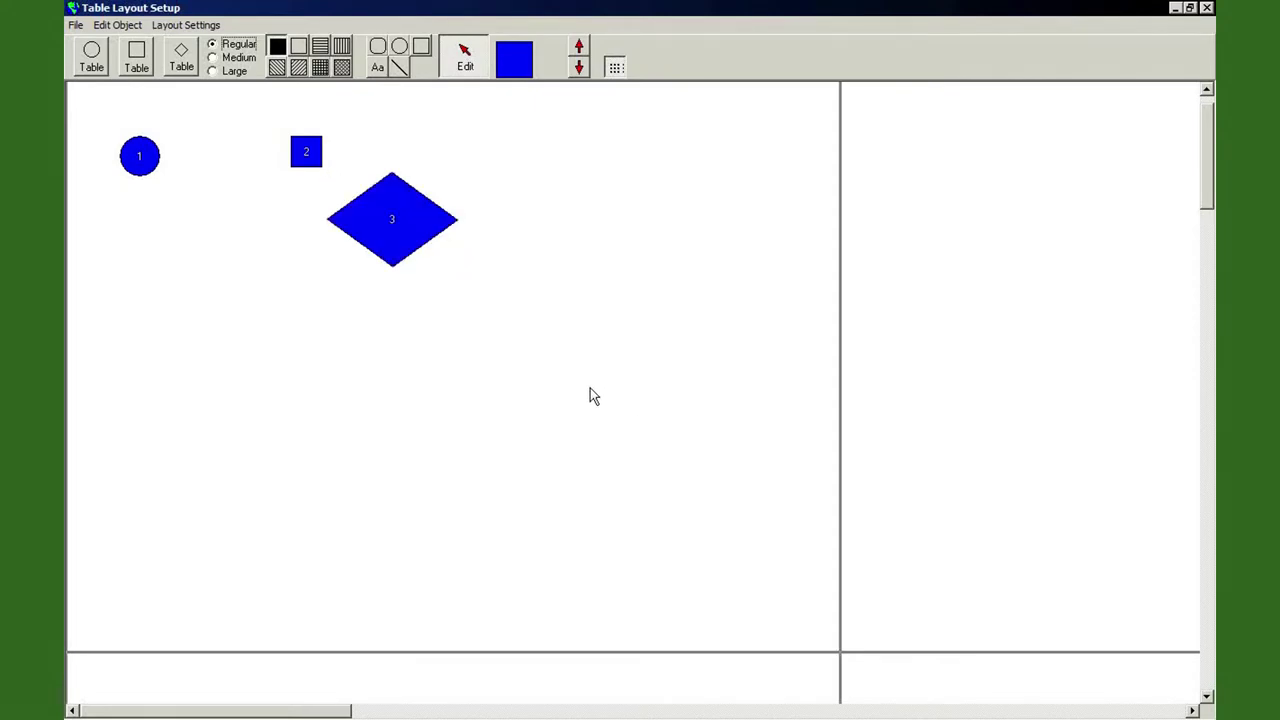
pyautogui.moveTo(386, 243); pyautogui.dragTo(601, 270)
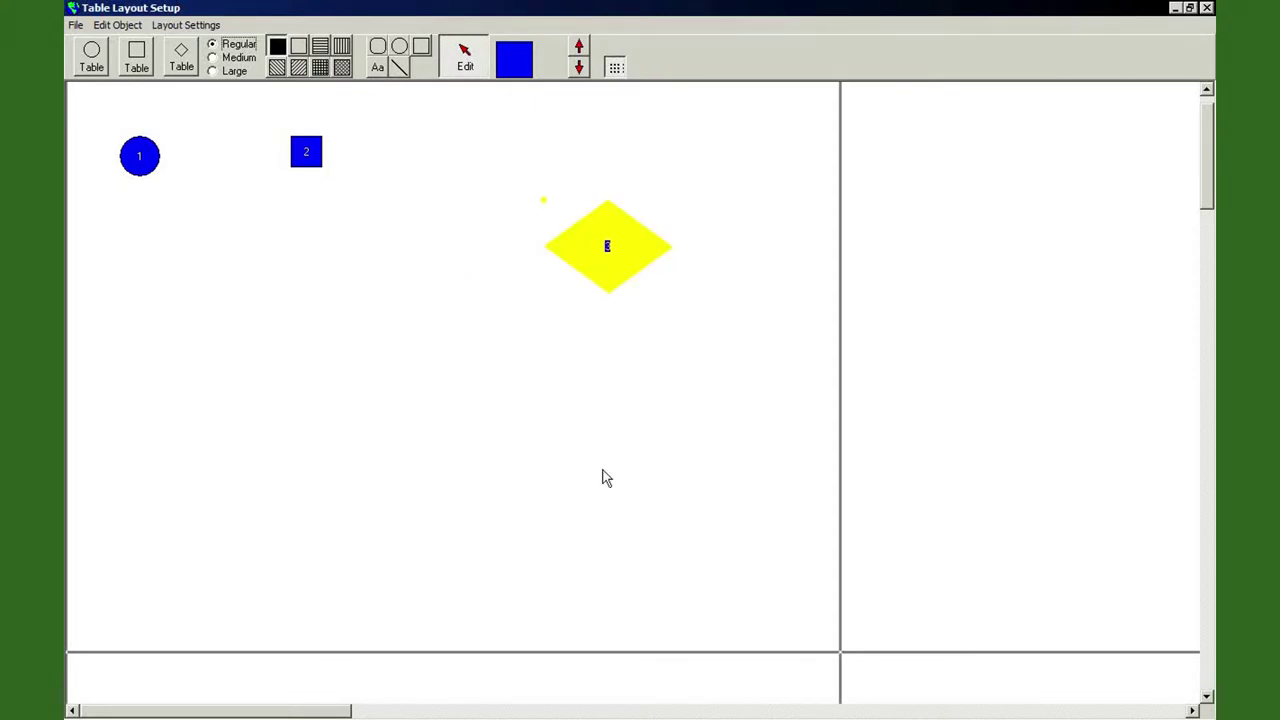
pyautogui.click(308, 153)
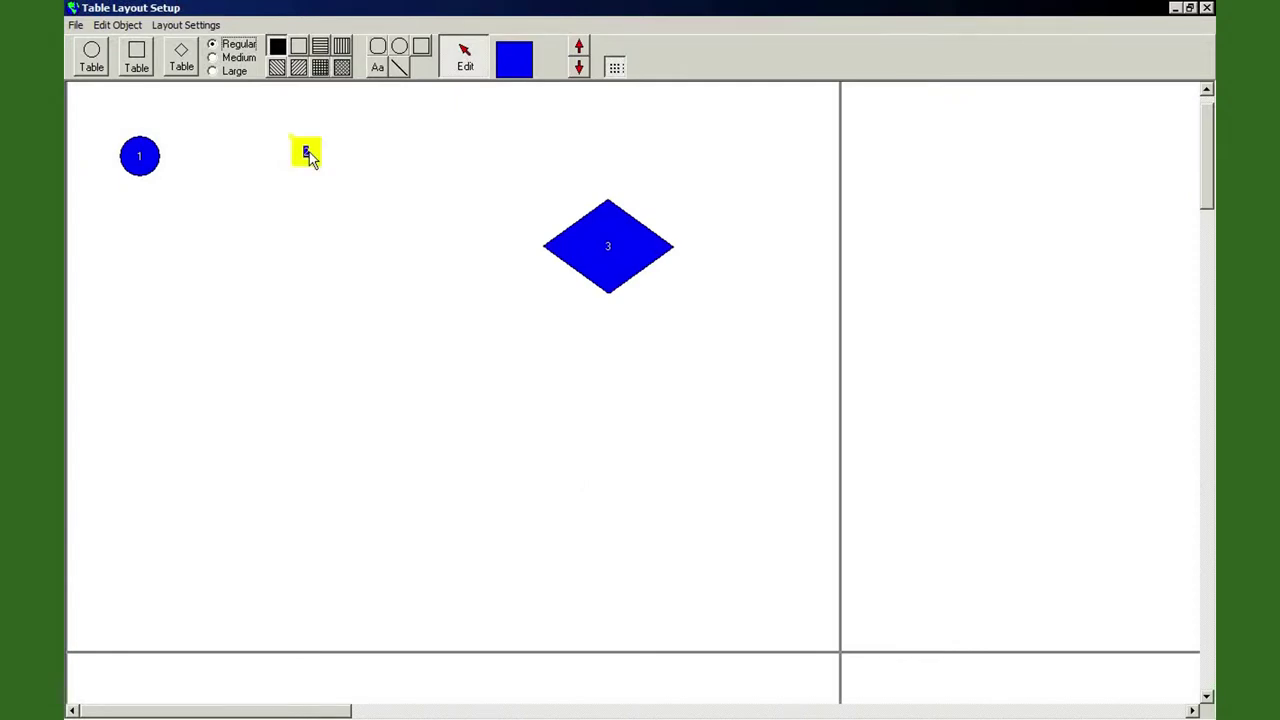
# Stretch table 2 into a tall rectangle and move table 1 down toward the centre
pyautogui.moveTo(309, 155); pyautogui.dragTo(331, 363)
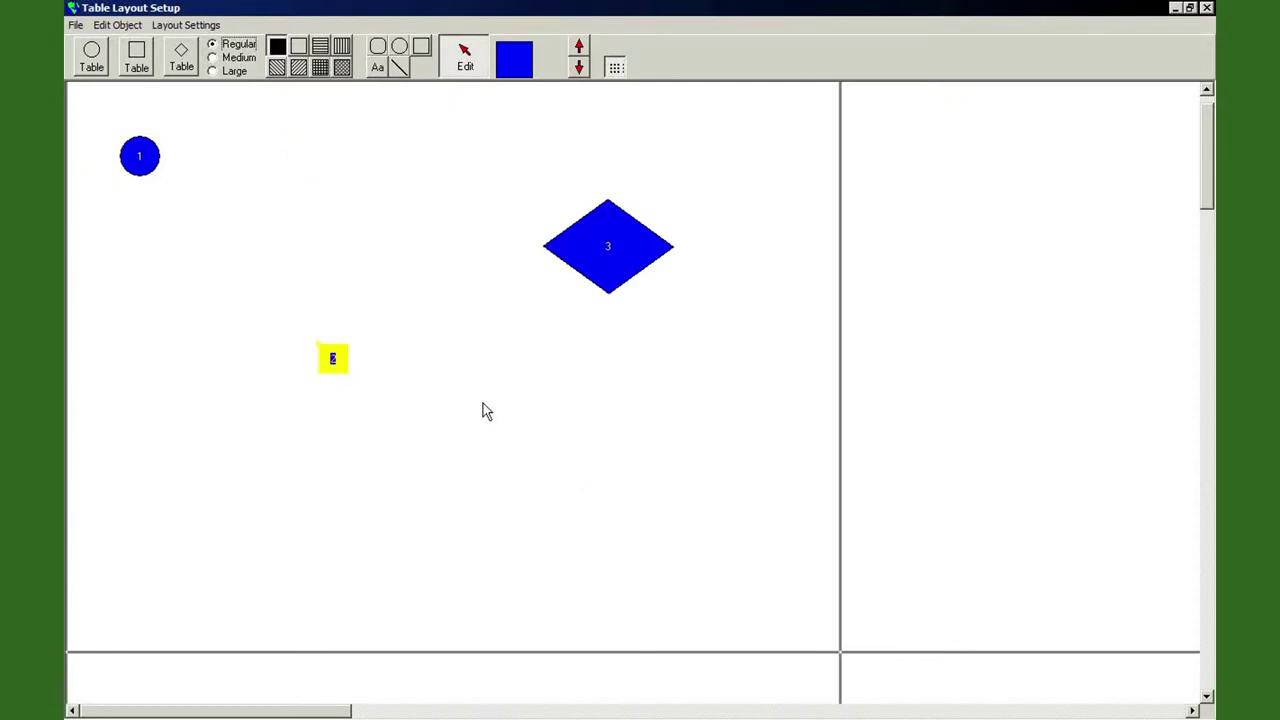
pyautogui.click(318, 343)
pyautogui.moveTo(318, 343); pyautogui.dragTo(261, 152)
pyautogui.click(568, 452)
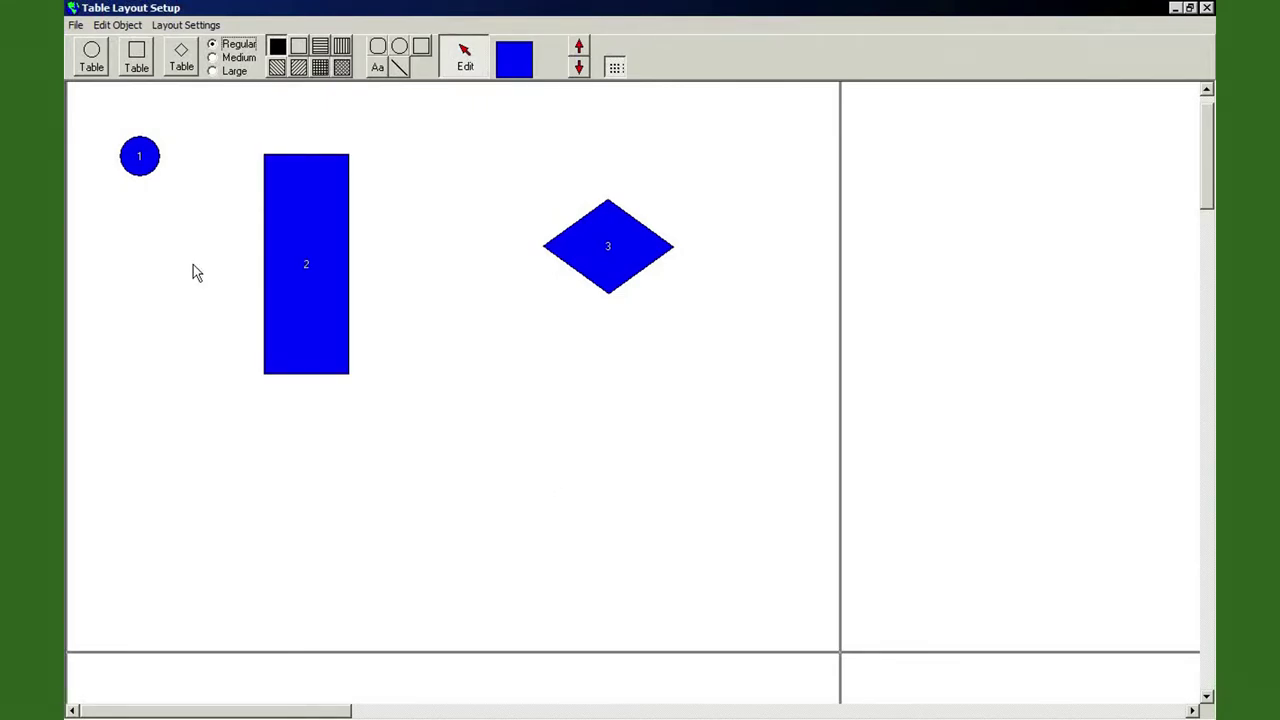
pyautogui.moveTo(134, 158); pyautogui.dragTo(437, 339)
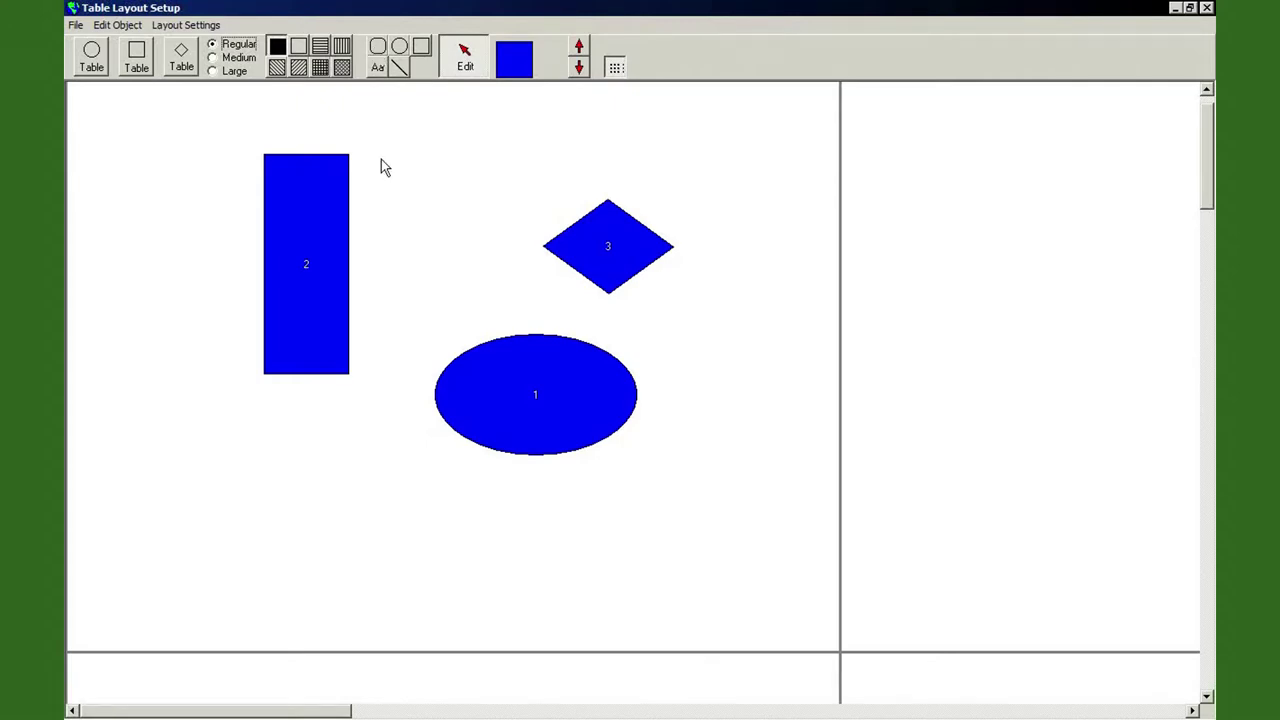
# Select the rounded-rectangle shape tool in the toolbar
pyautogui.click(378, 52)
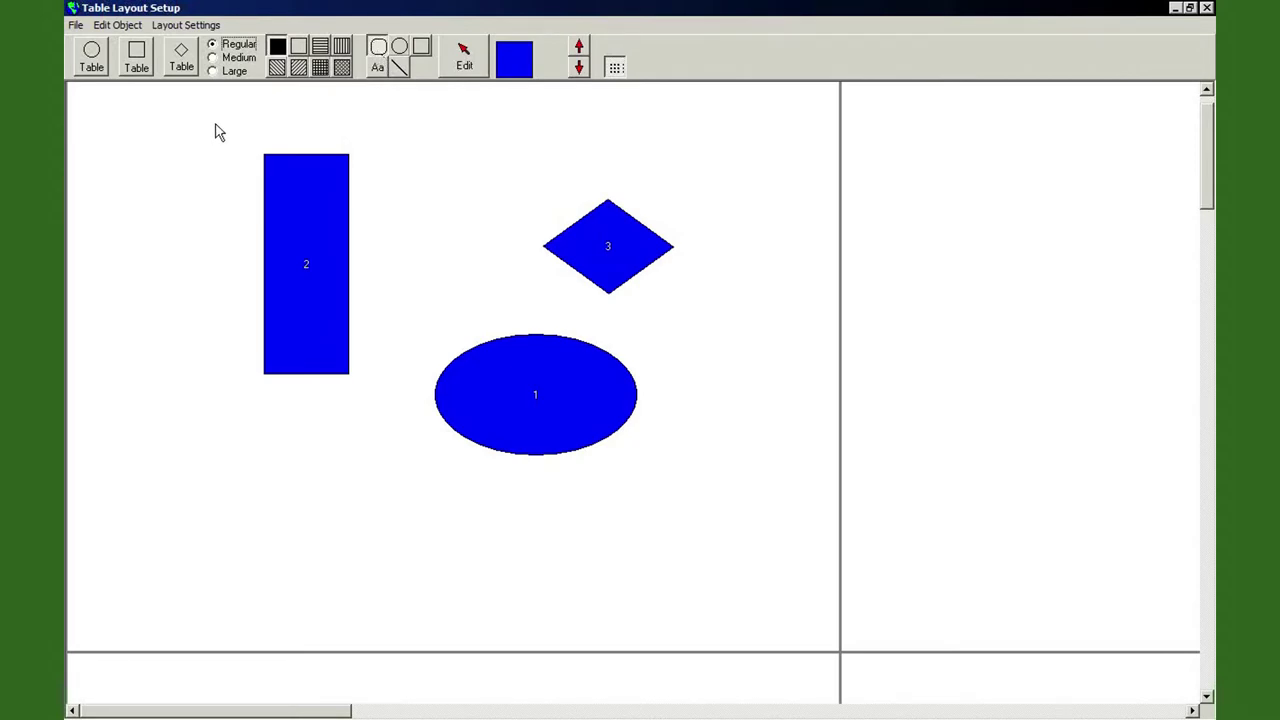
# Draw a large rounded rectangle enclosing tables 1, 2 and 3, then select it
pyautogui.moveTo(202, 112); pyautogui.dragTo(757, 514)
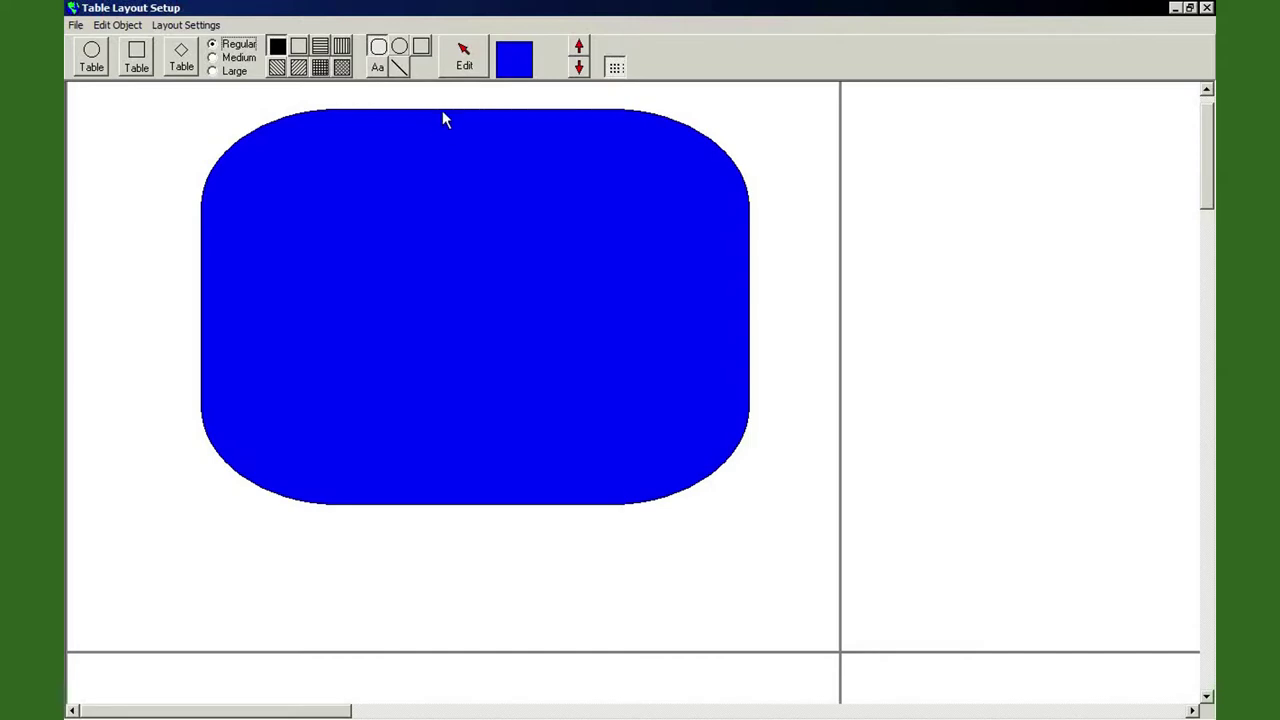
pyautogui.click(516, 73)
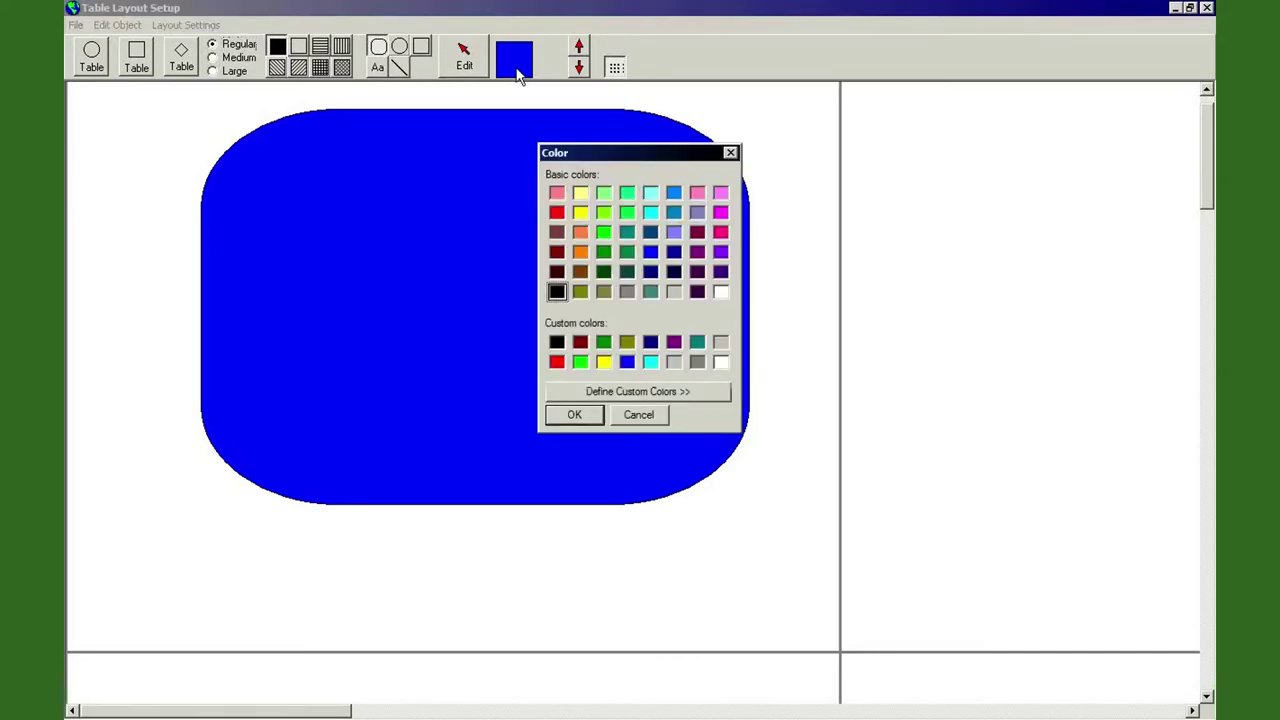
pyautogui.click(639, 414)
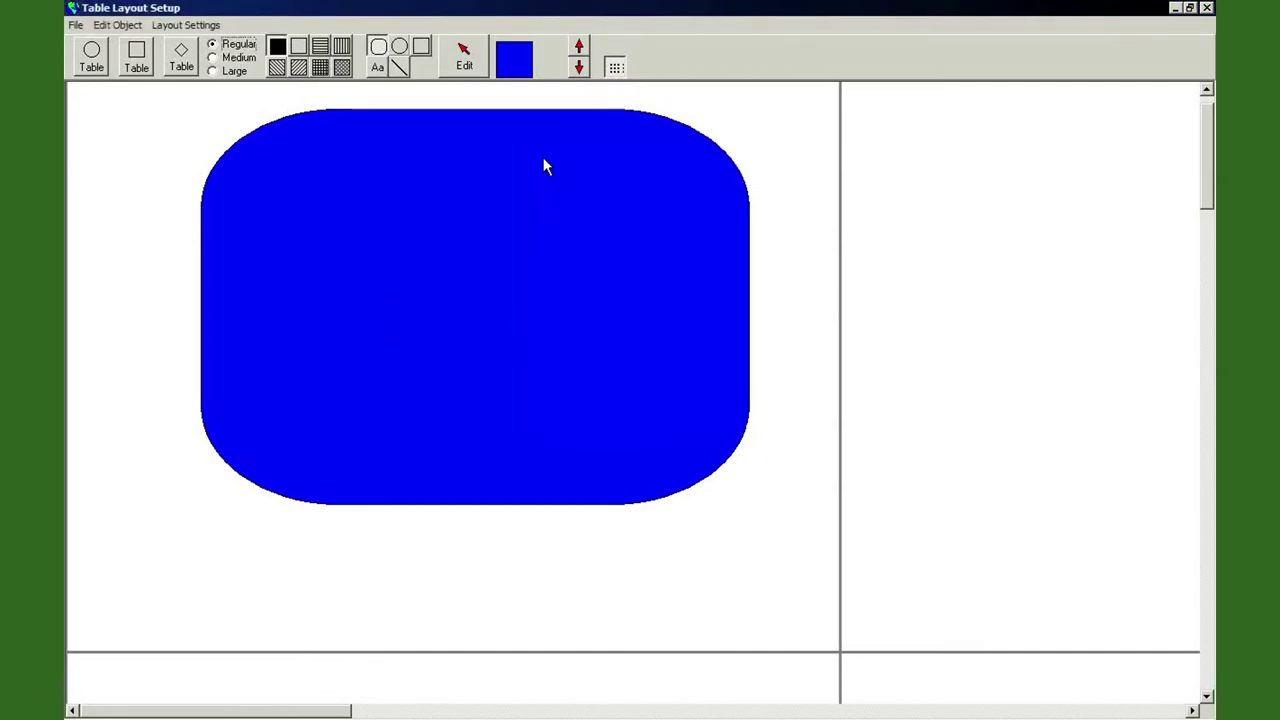
pyautogui.click(464, 66)
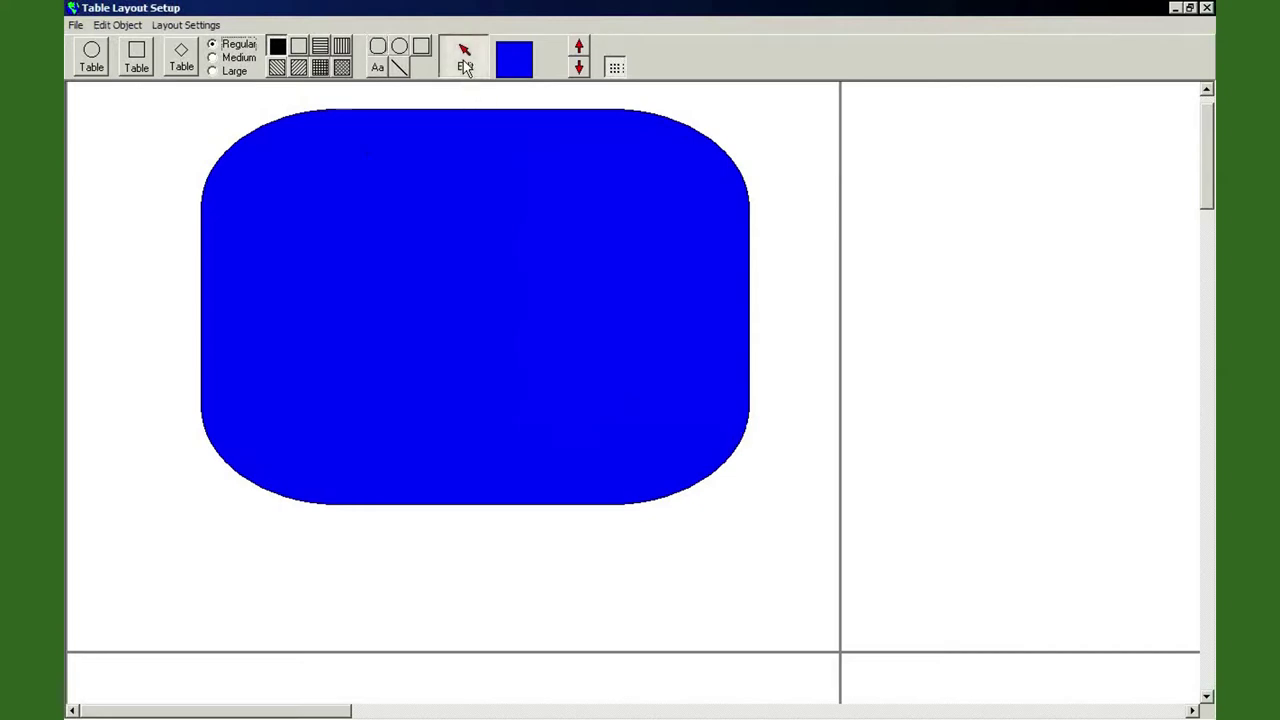
pyautogui.click(447, 249)
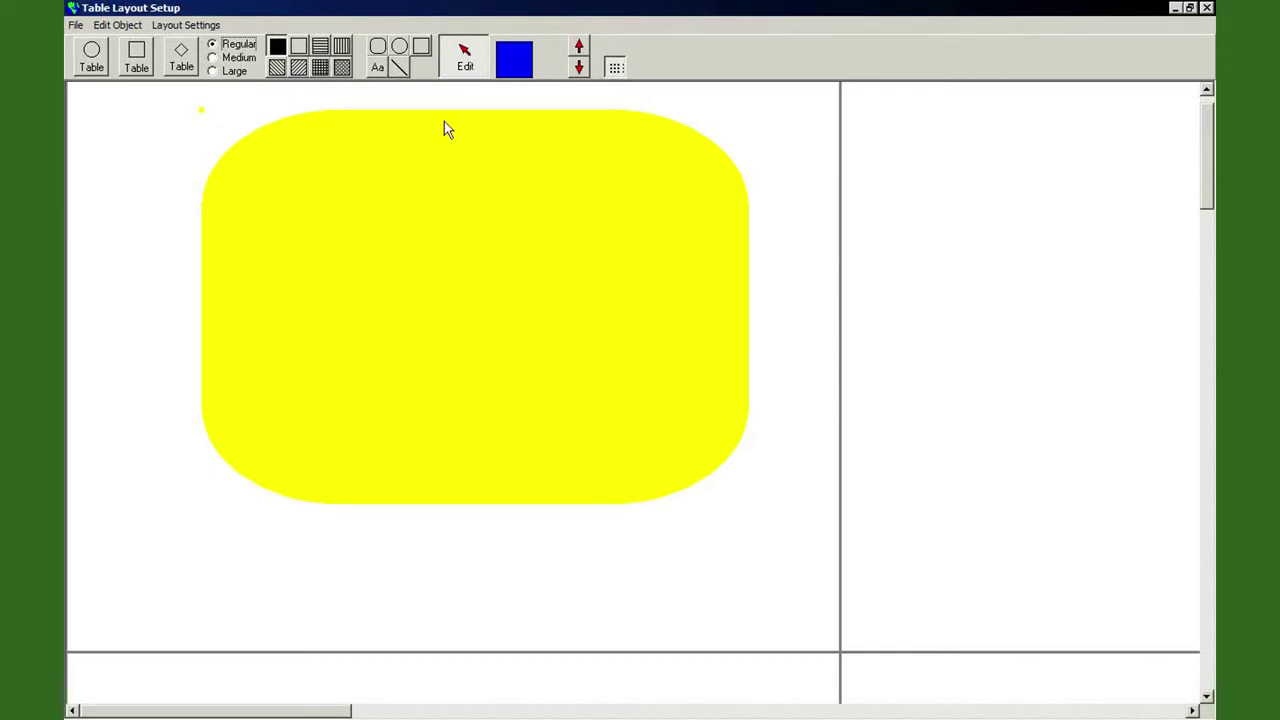
# Fill the large rounded shape with light yellow
pyautogui.click(516, 70)
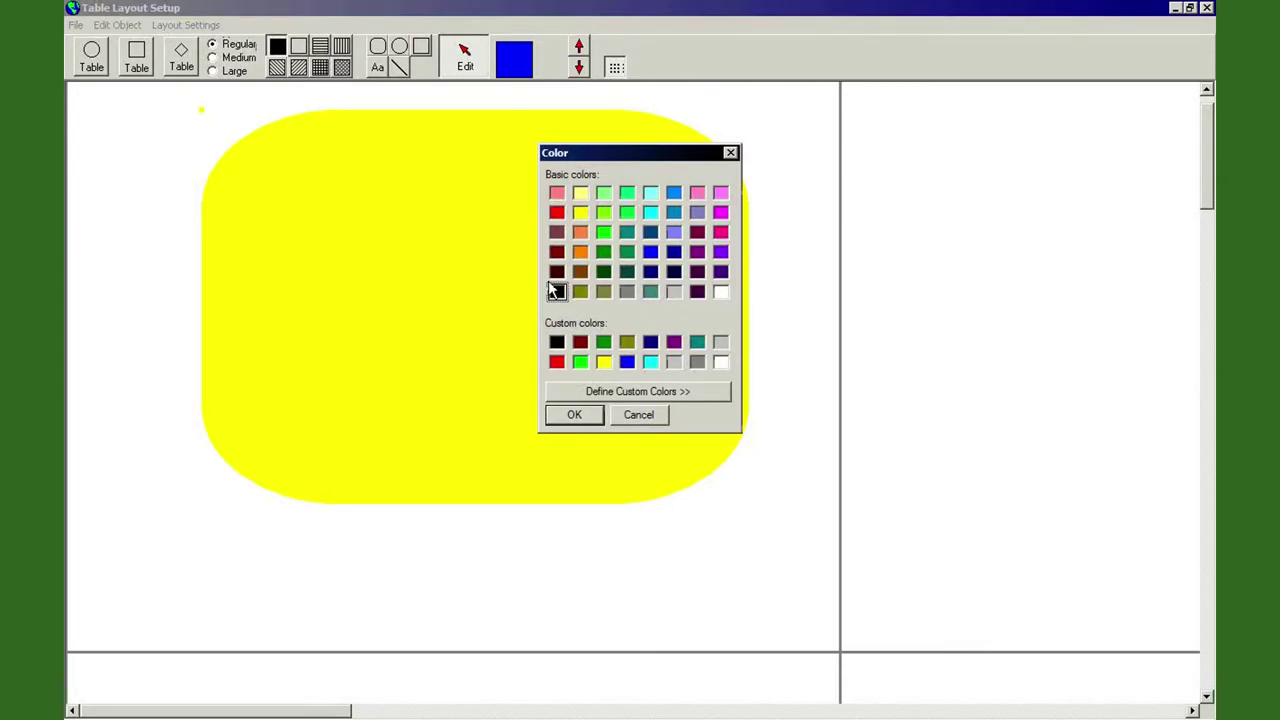
pyautogui.click(581, 194)
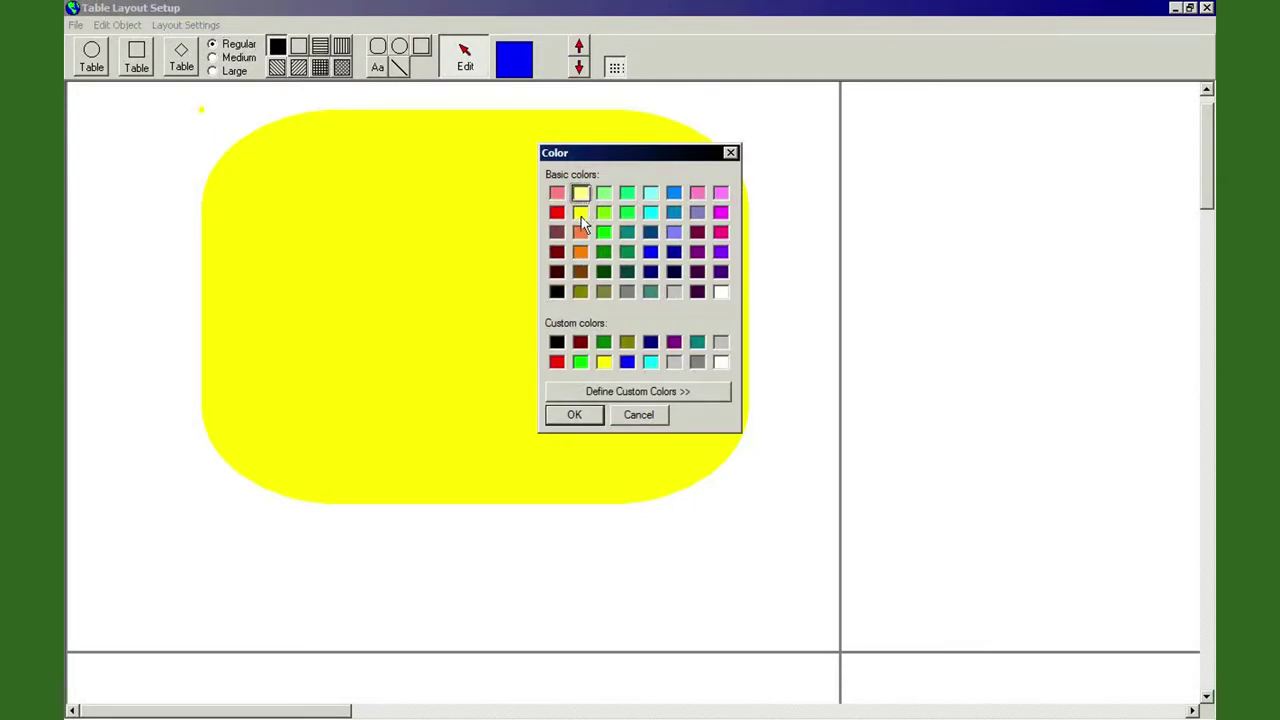
pyautogui.click(574, 415)
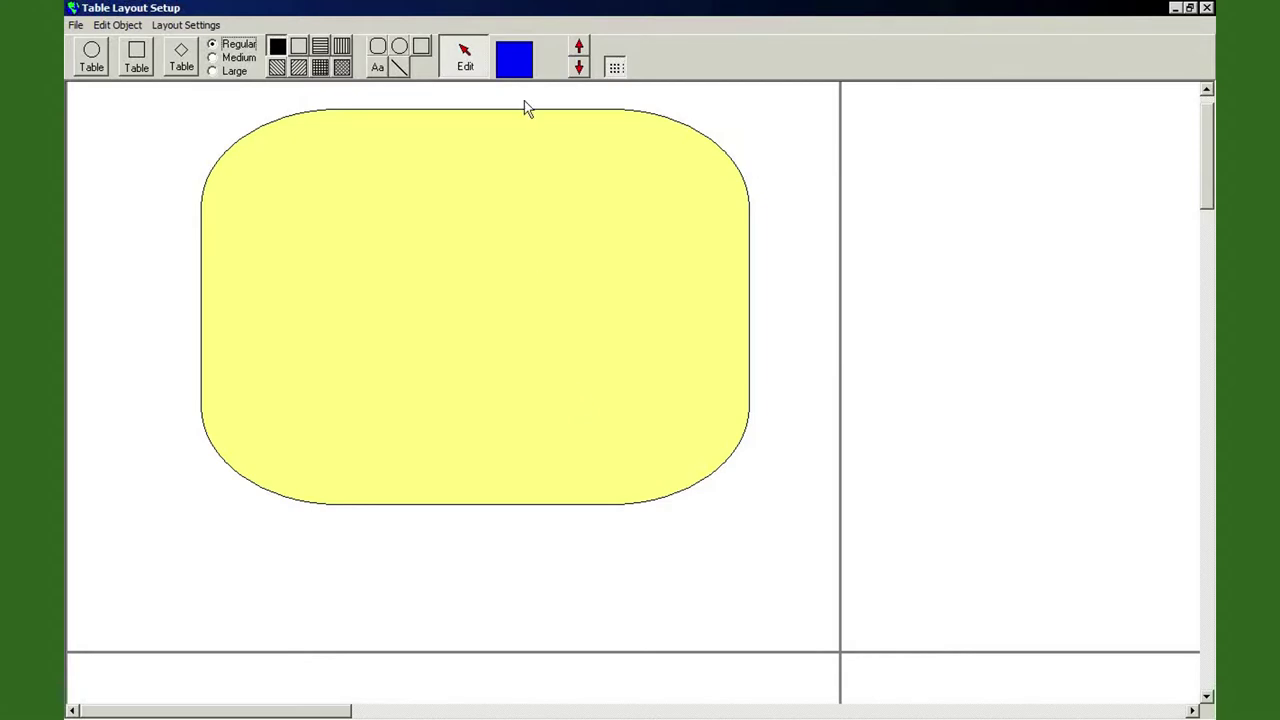
# Send the rounded shape to the back, behind the tables
pyautogui.click(484, 263)
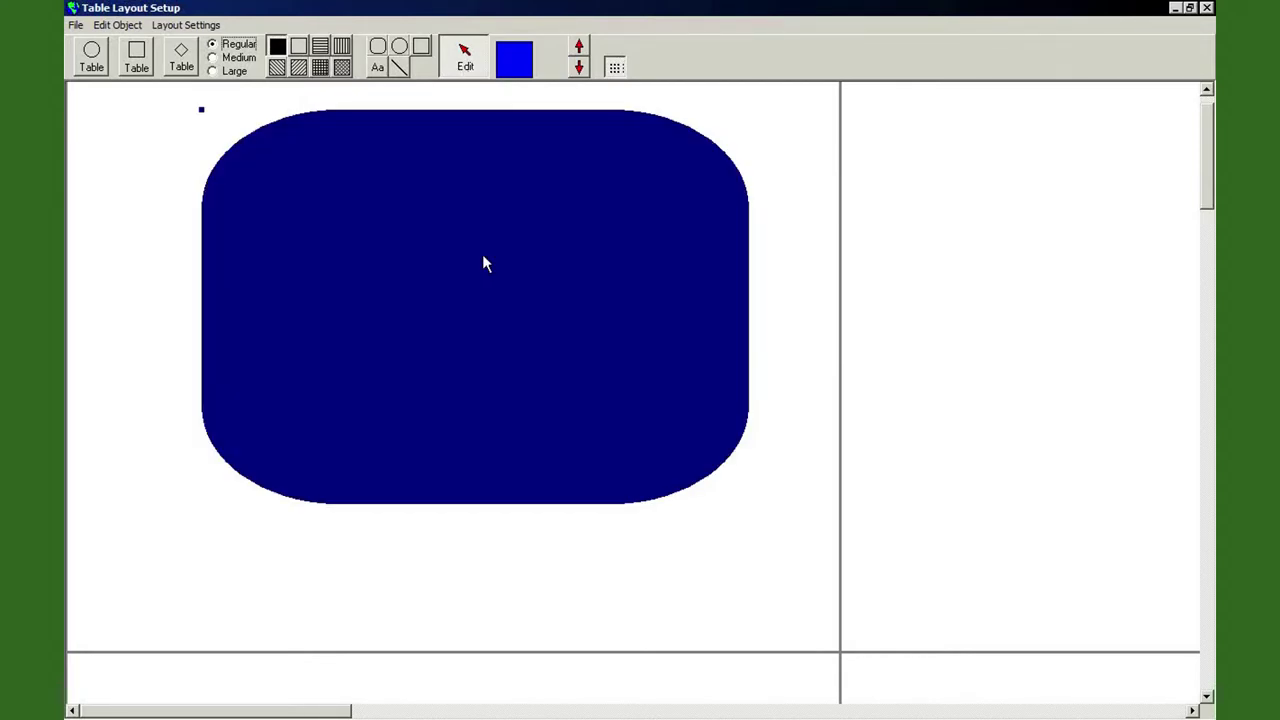
pyautogui.click(580, 70)
pyautogui.click(580, 74)
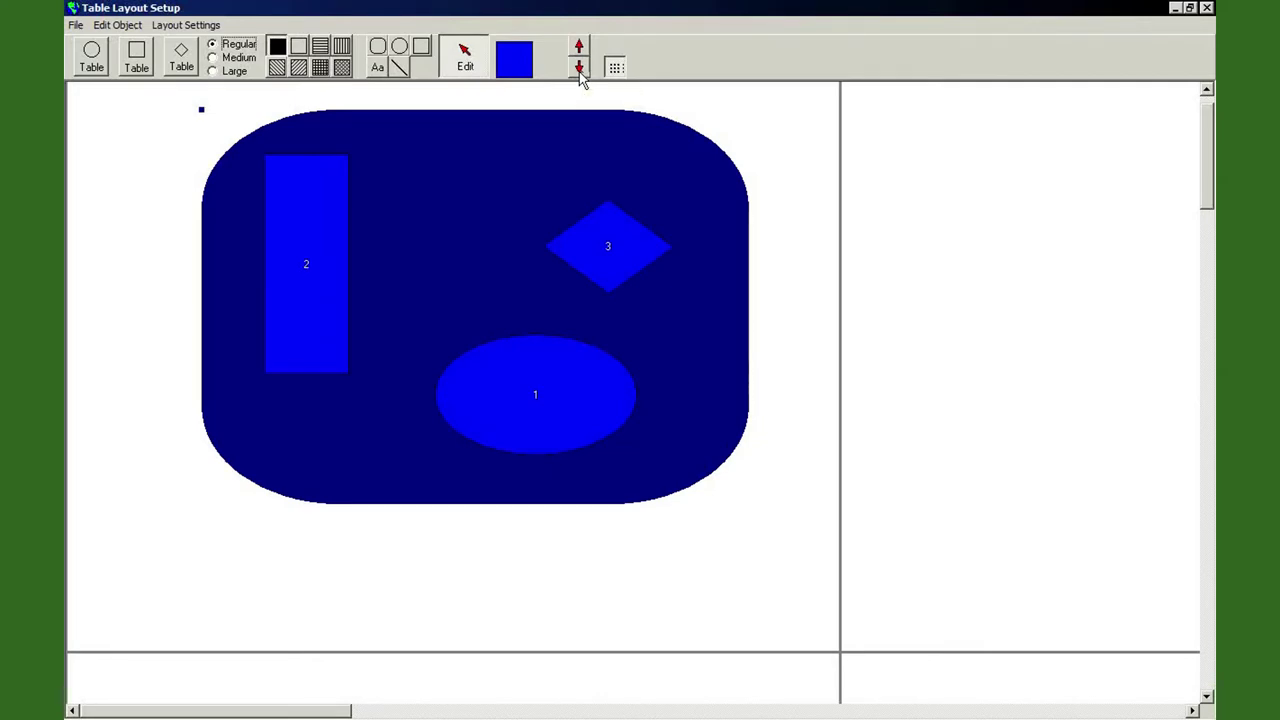
pyautogui.click(128, 205)
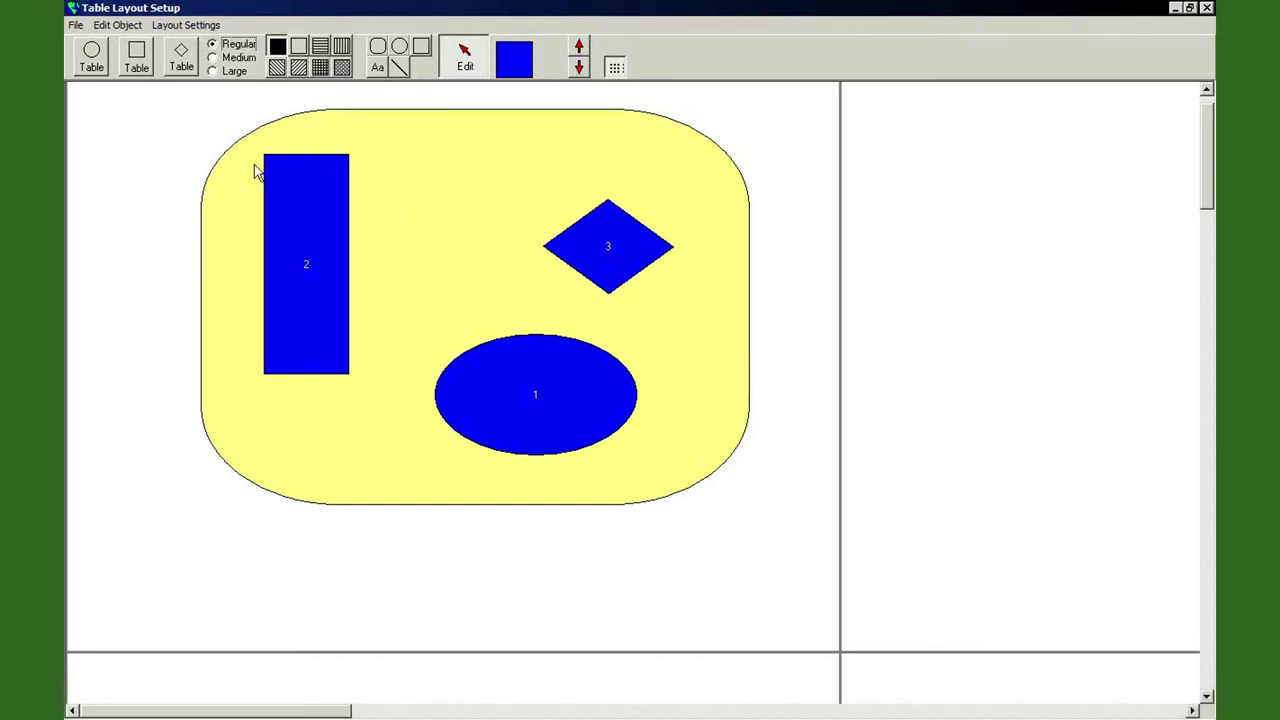
# Draw seven thin crossing straight lines on the yellow area between table 2 and diamond 3
pyautogui.click(399, 68)
pyautogui.moveTo(372, 181); pyautogui.dragTo(488, 269)
pyautogui.moveTo(477, 158); pyautogui.dragTo(443, 207)
pyautogui.moveTo(399, 272); pyautogui.dragTo(400, 270)
pyautogui.moveTo(417, 190); pyautogui.dragTo(433, 277)
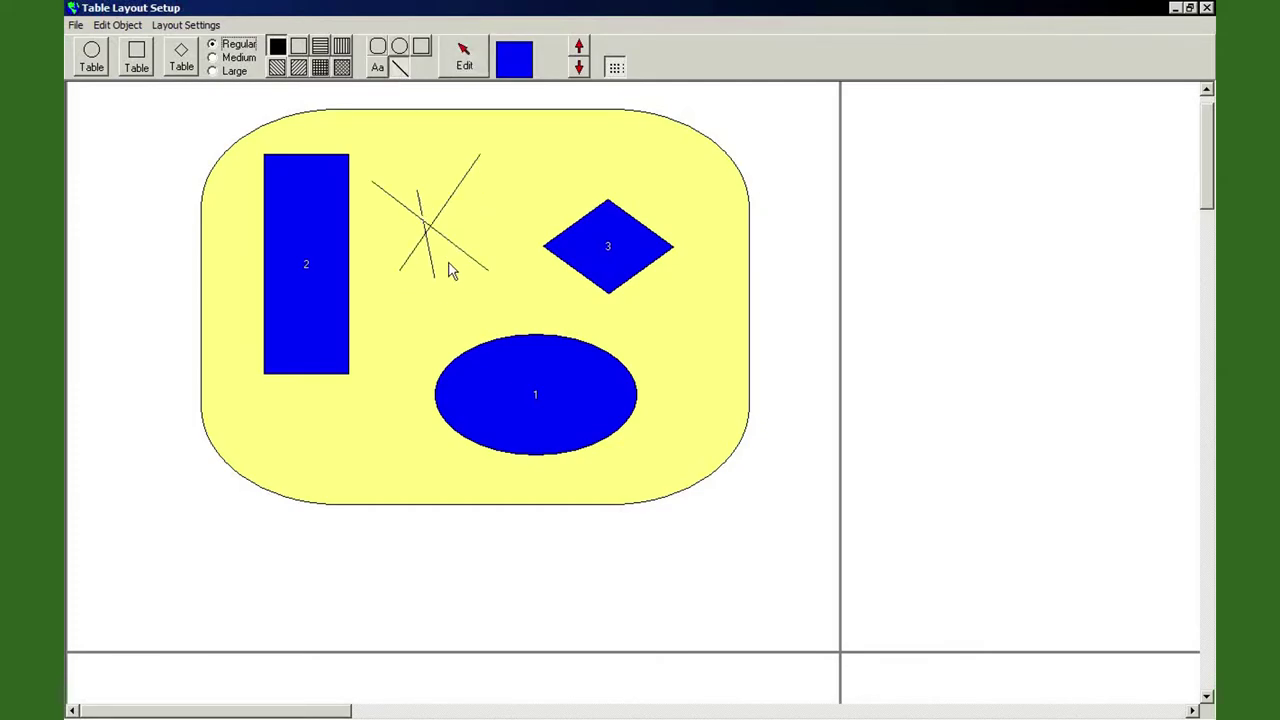
pyautogui.moveTo(435, 190); pyautogui.dragTo(443, 263)
pyautogui.moveTo(482, 216); pyautogui.dragTo(380, 216)
pyautogui.moveTo(536, 245); pyautogui.dragTo(380, 244)
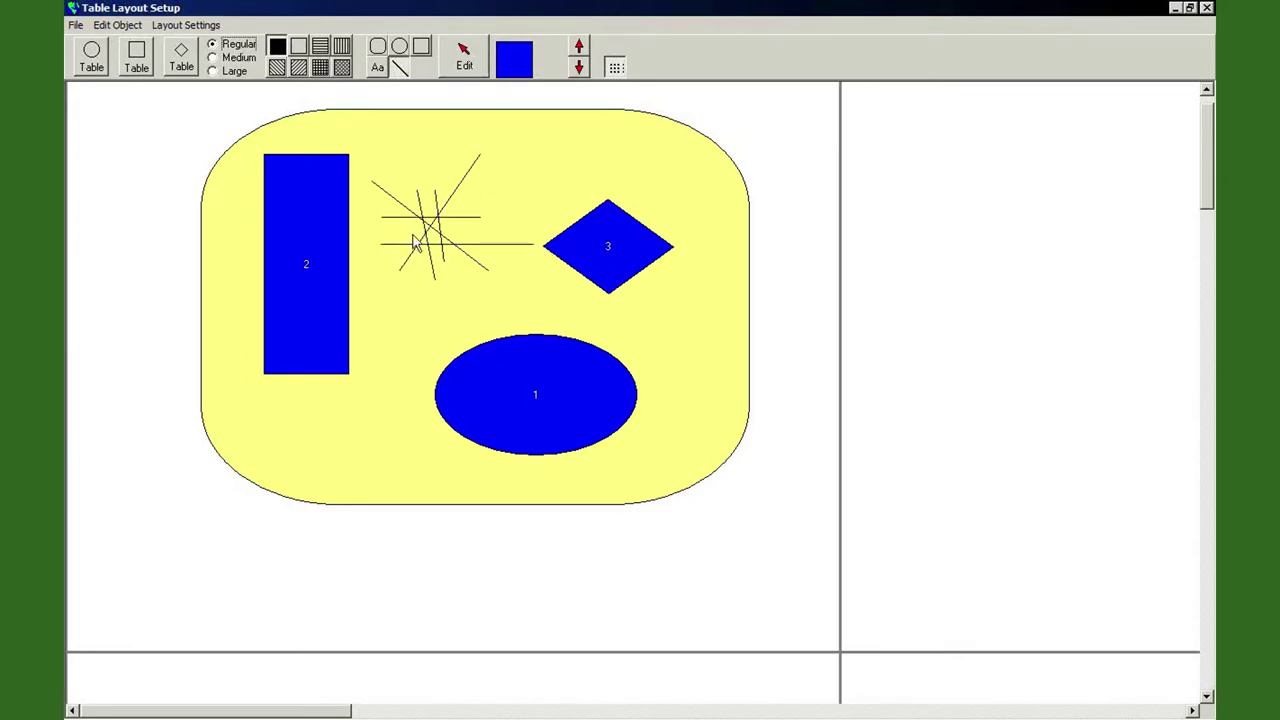
pyautogui.click(379, 72)
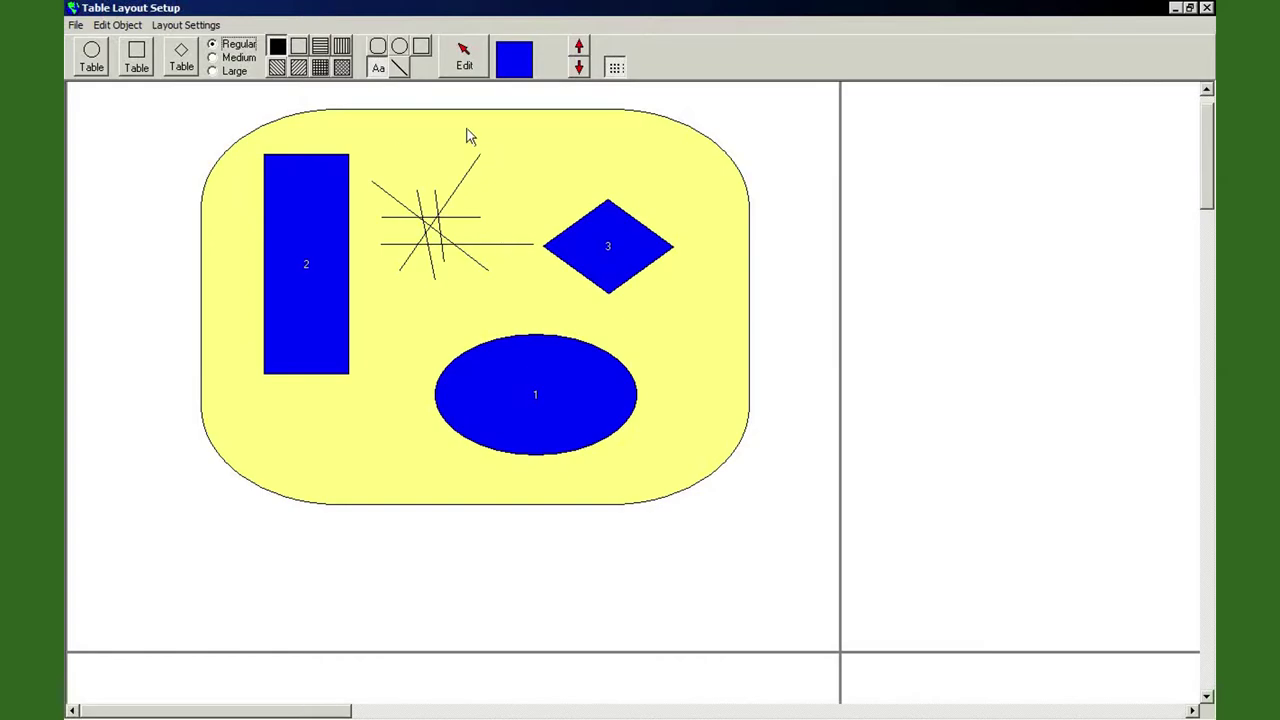
# Add a label reading SCOTT'S DINING SECT. near the top of the yellow area
pyautogui.click(410, 143)
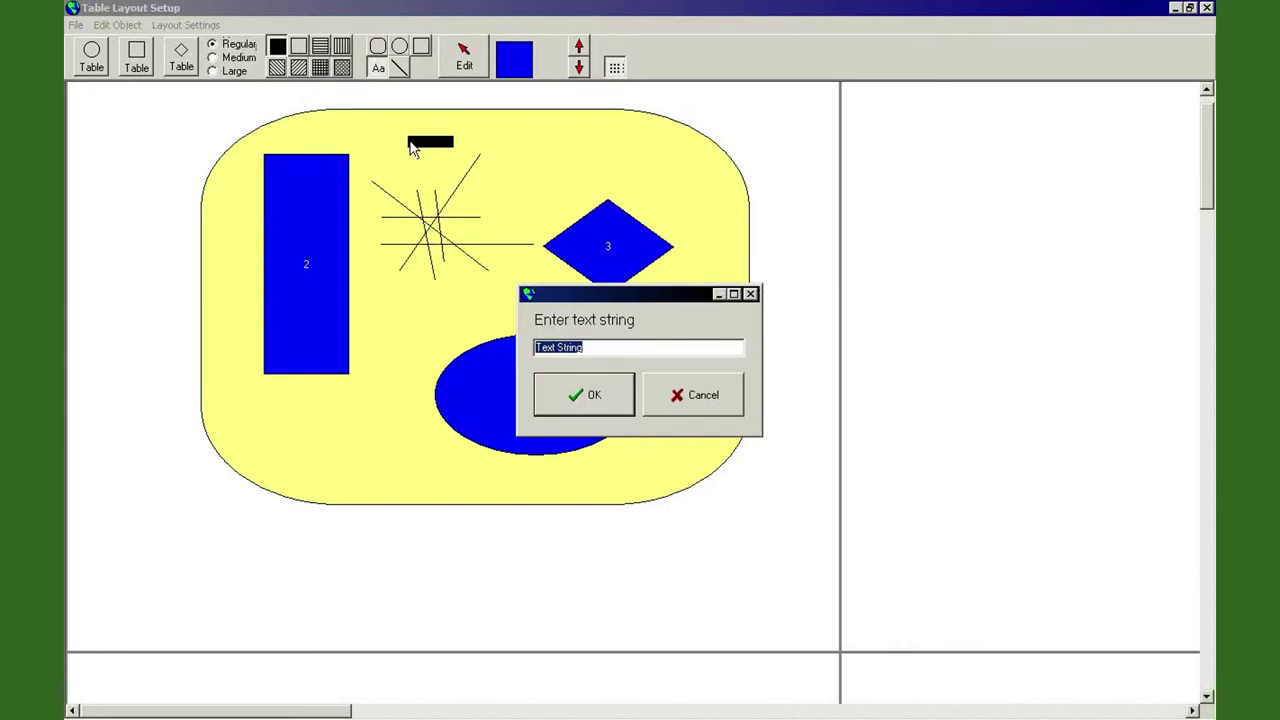
pyautogui.write("SCOTT'S DI")
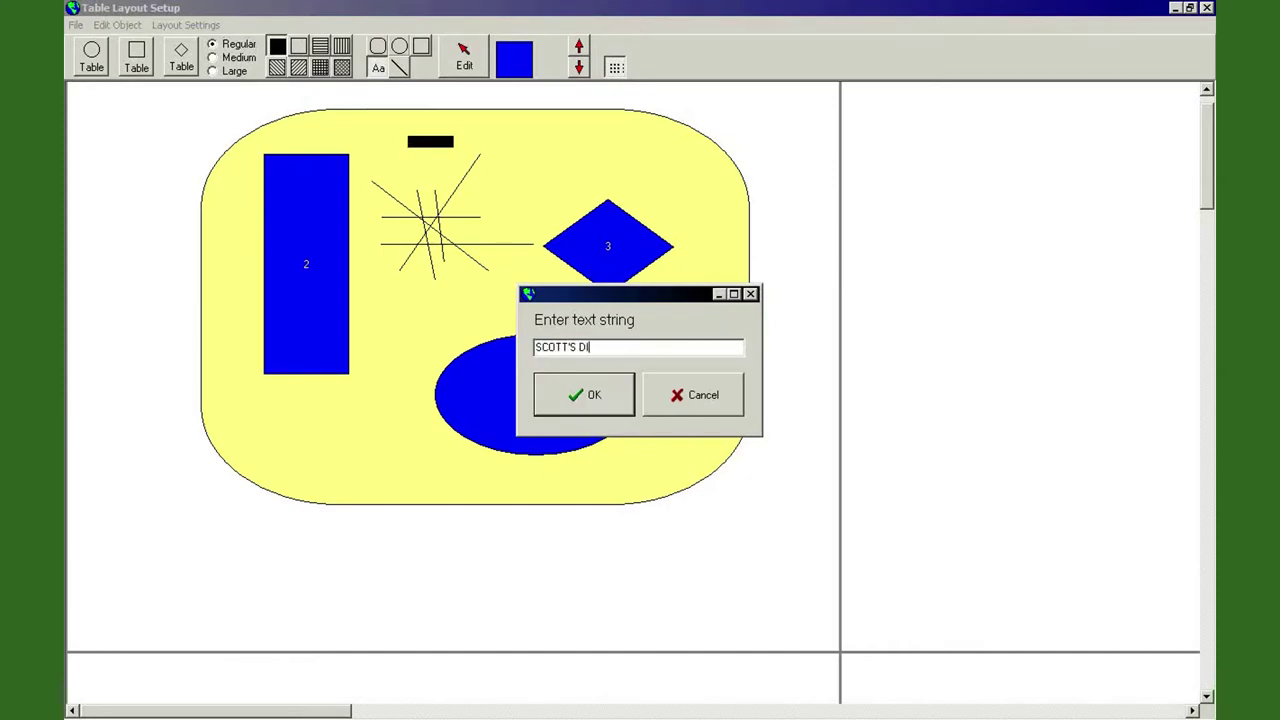
pyautogui.write('NING SECTI')
pyautogui.press('BackSpace')
pyautogui.press('BackSpace')
pyautogui.press('BackSpace')
pyautogui.press('BackSpace')
pyautogui.press('BackSpace')
pyautogui.write('SECT.')
pyautogui.click(585, 399)
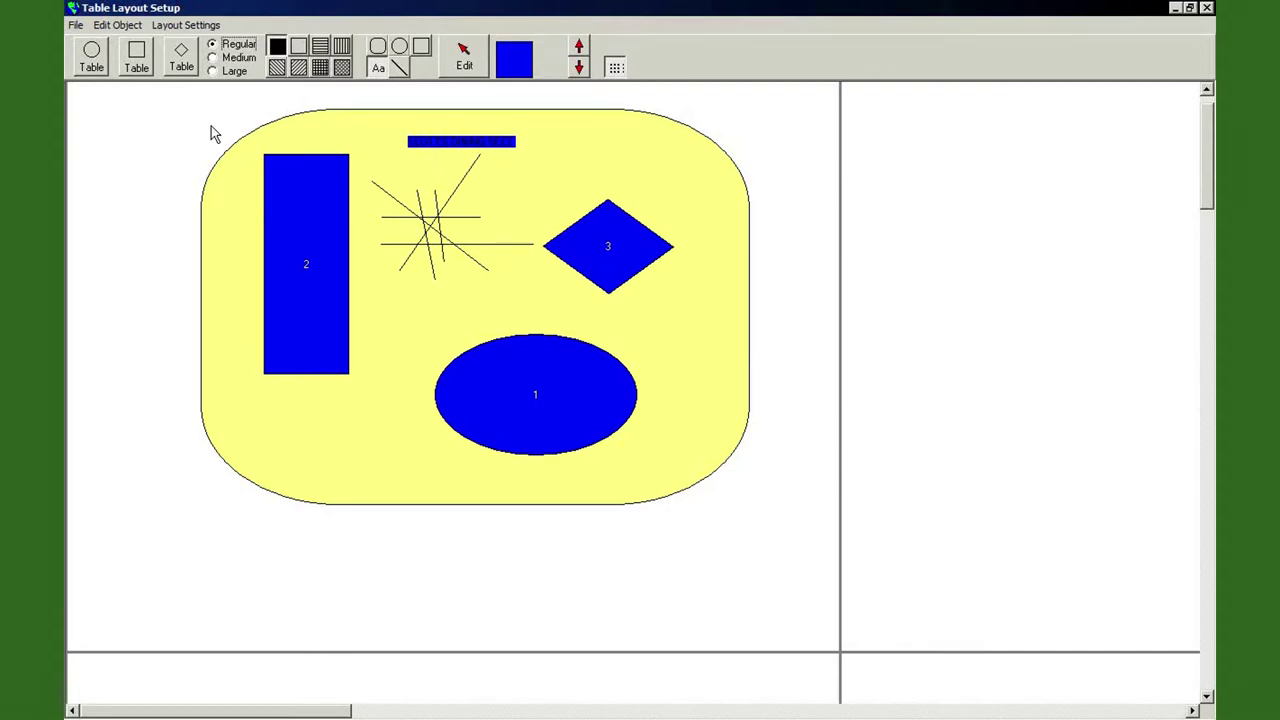
# Start a second text label on the canvas and cancel it
pyautogui.click(125, 152)
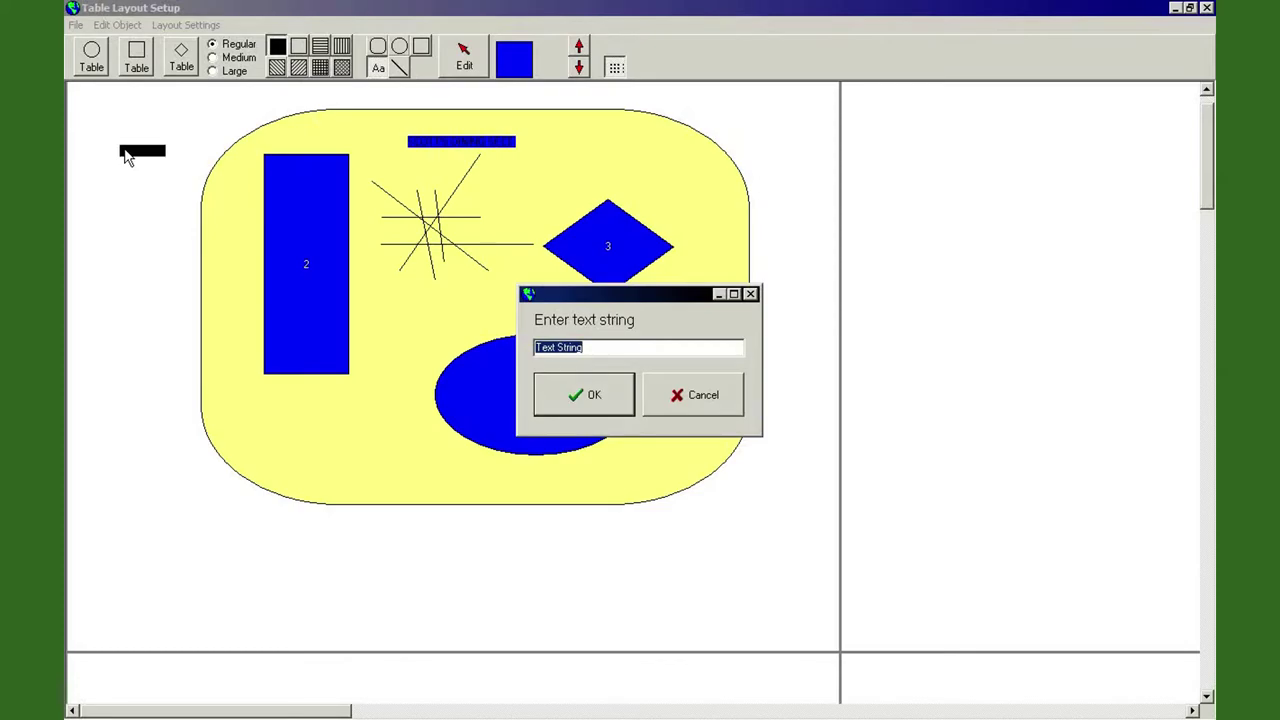
pyautogui.click(706, 398)
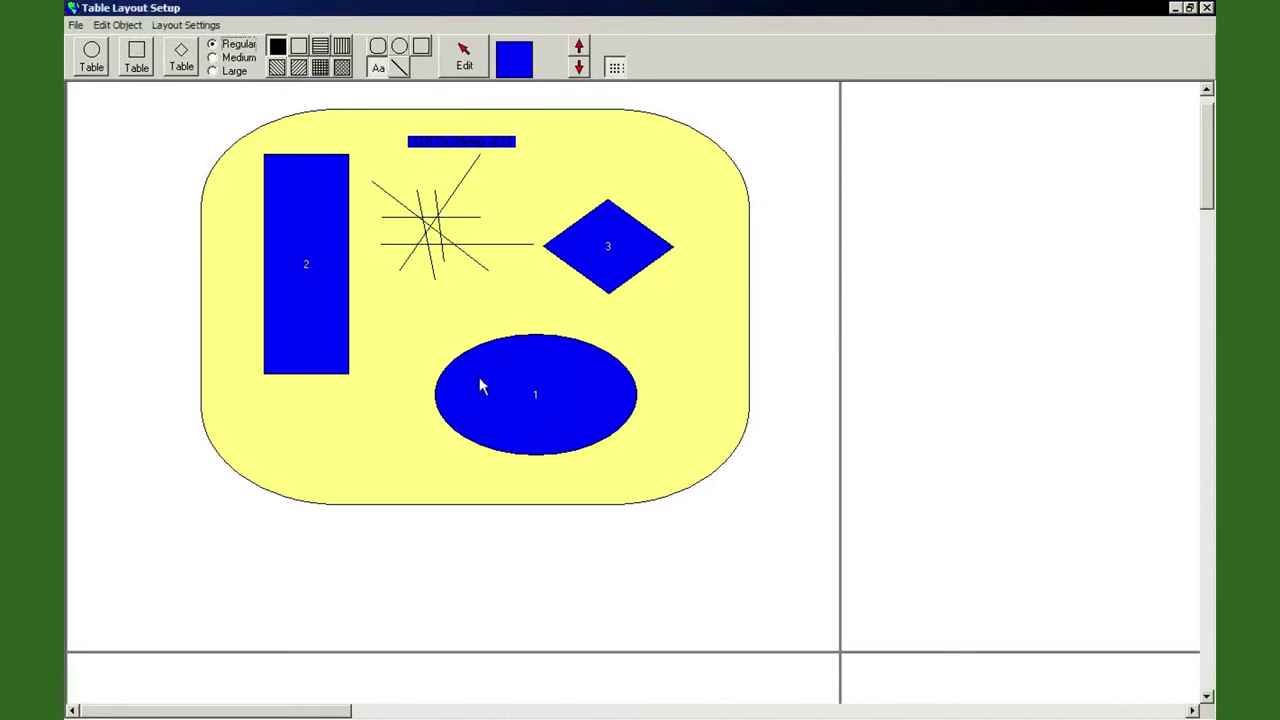
pyautogui.click(401, 74)
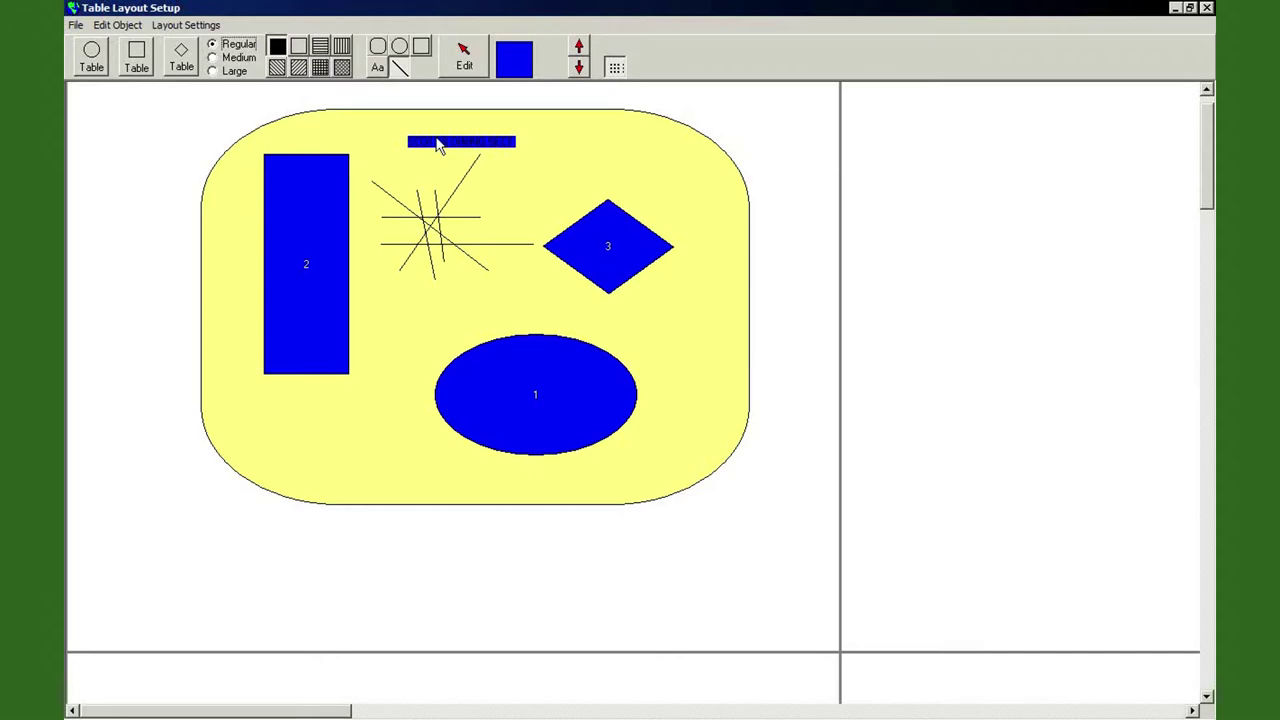
# Open the Layout Font dialog via Edit Object > Layout Settings, showing MS Sans Serif 8
pyautogui.click(464, 55)
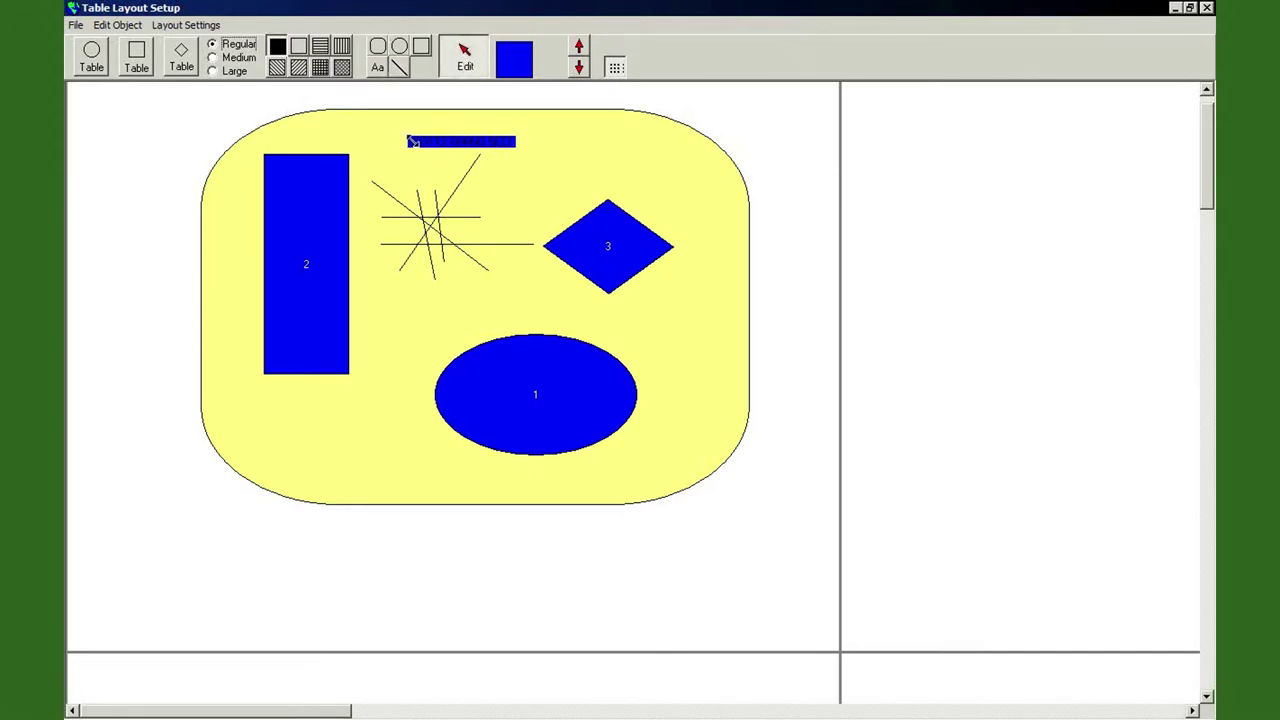
pyautogui.click(108, 26)
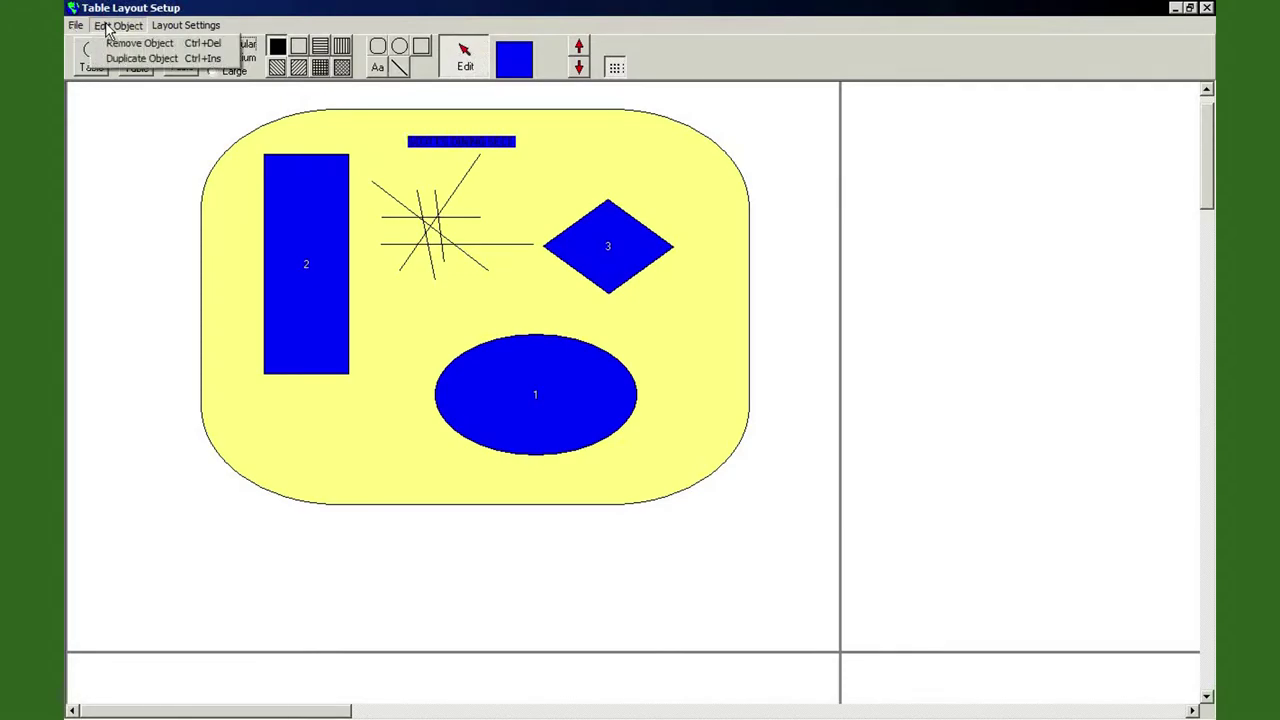
pyautogui.moveTo(158, 28)
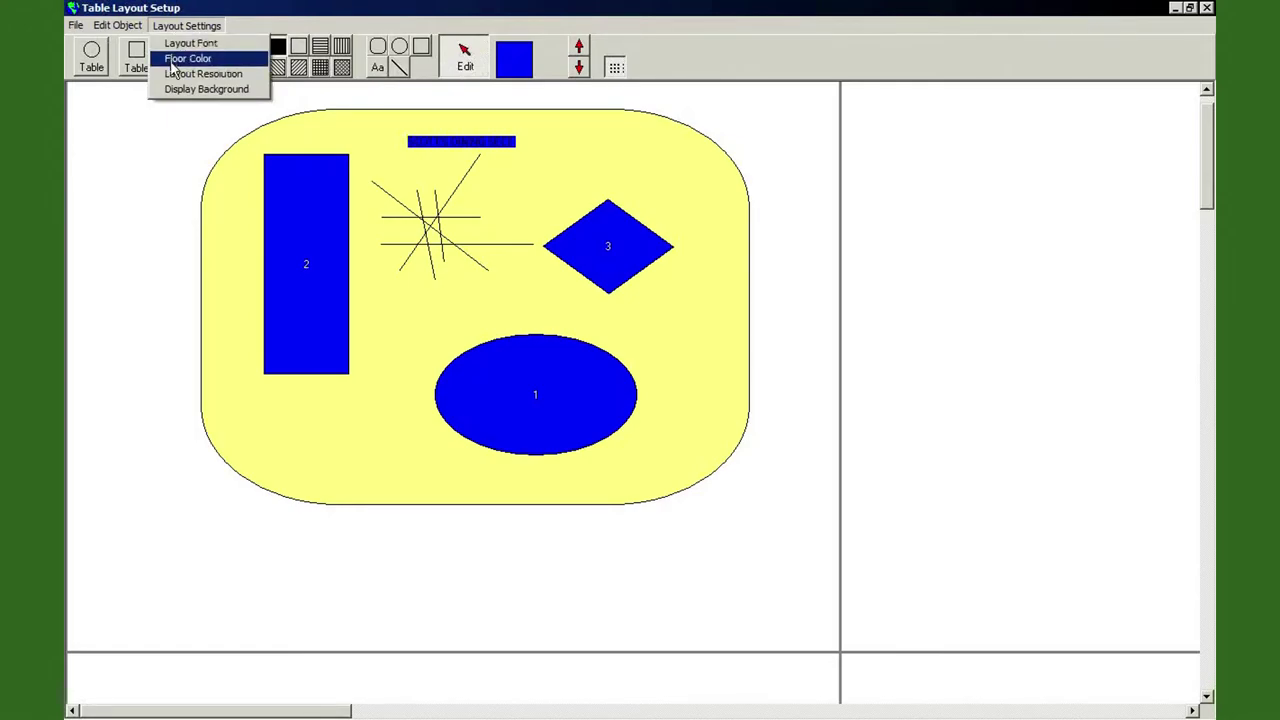
pyautogui.click(176, 45)
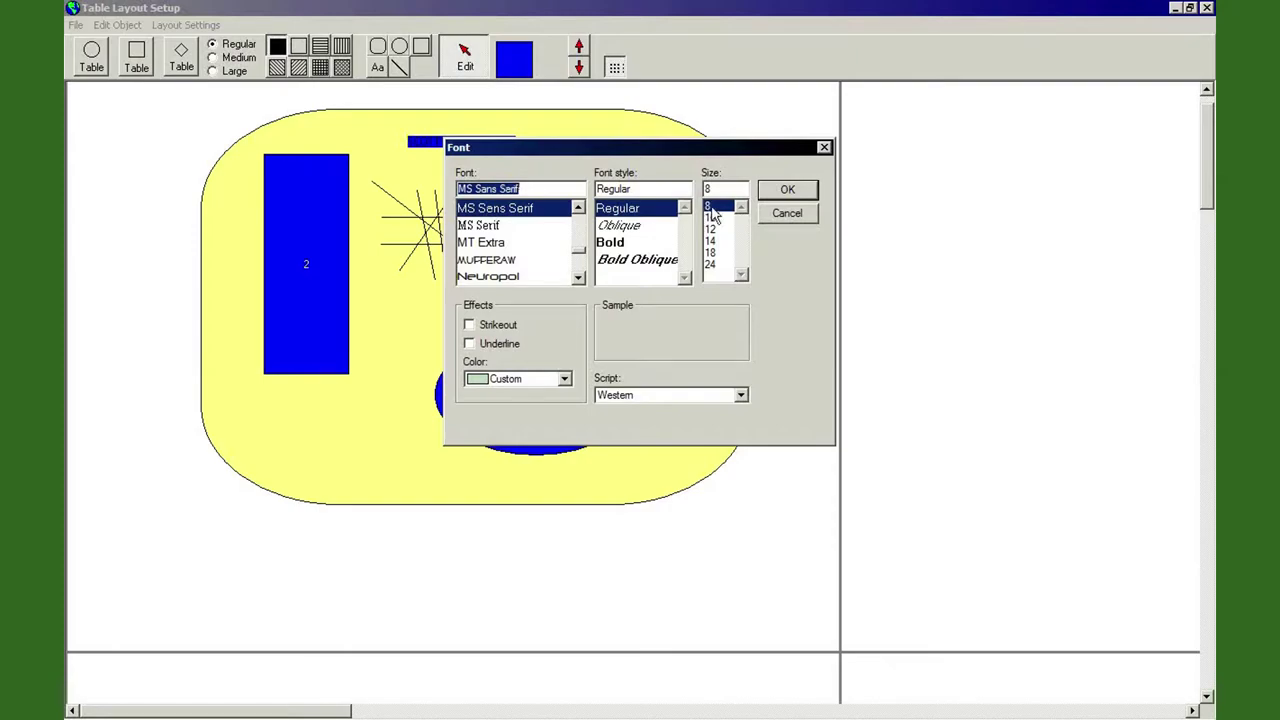
# Set the layout text font to Mufferaw, Bold Oblique, size 24
pyautogui.click(505, 260)
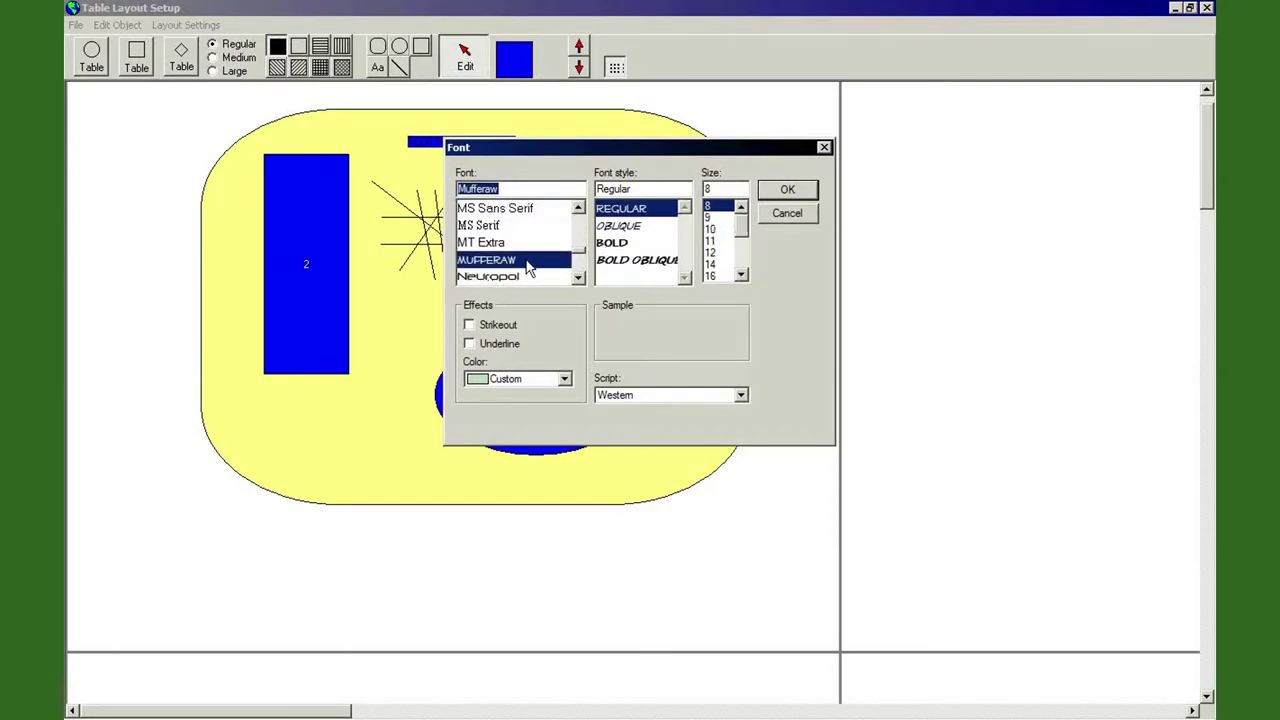
pyautogui.click(617, 262)
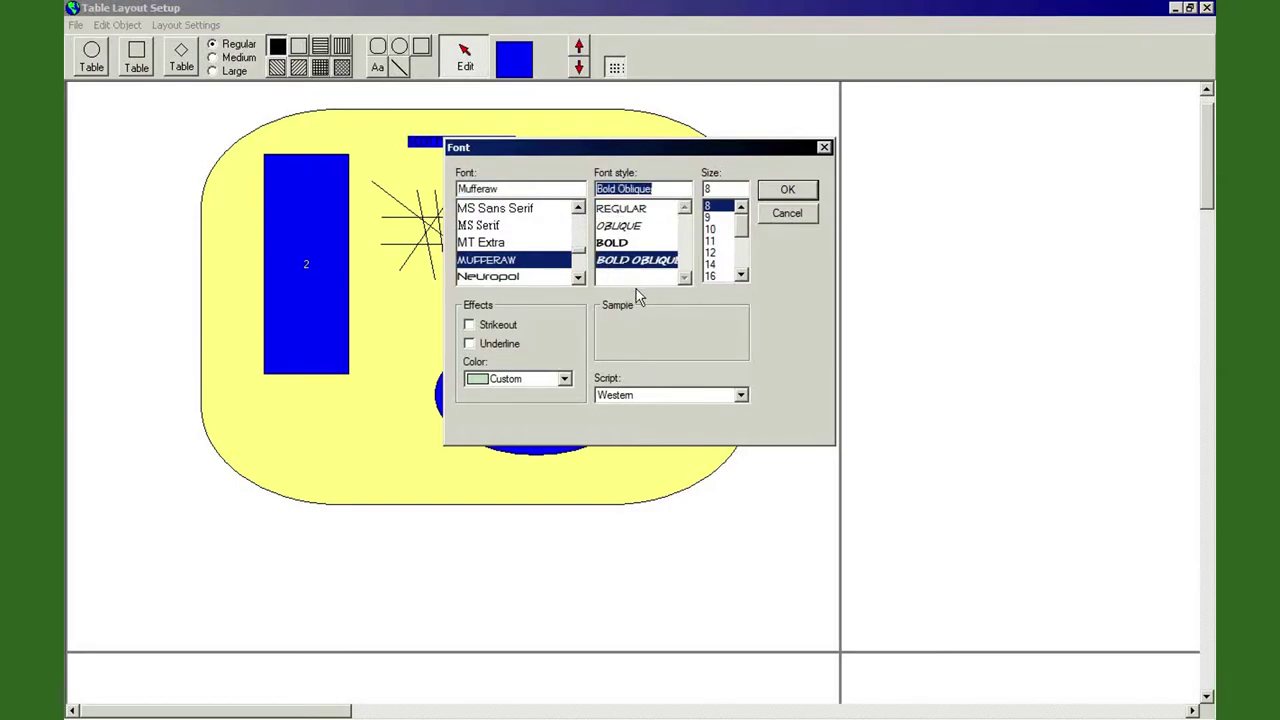
pyautogui.click(712, 276)
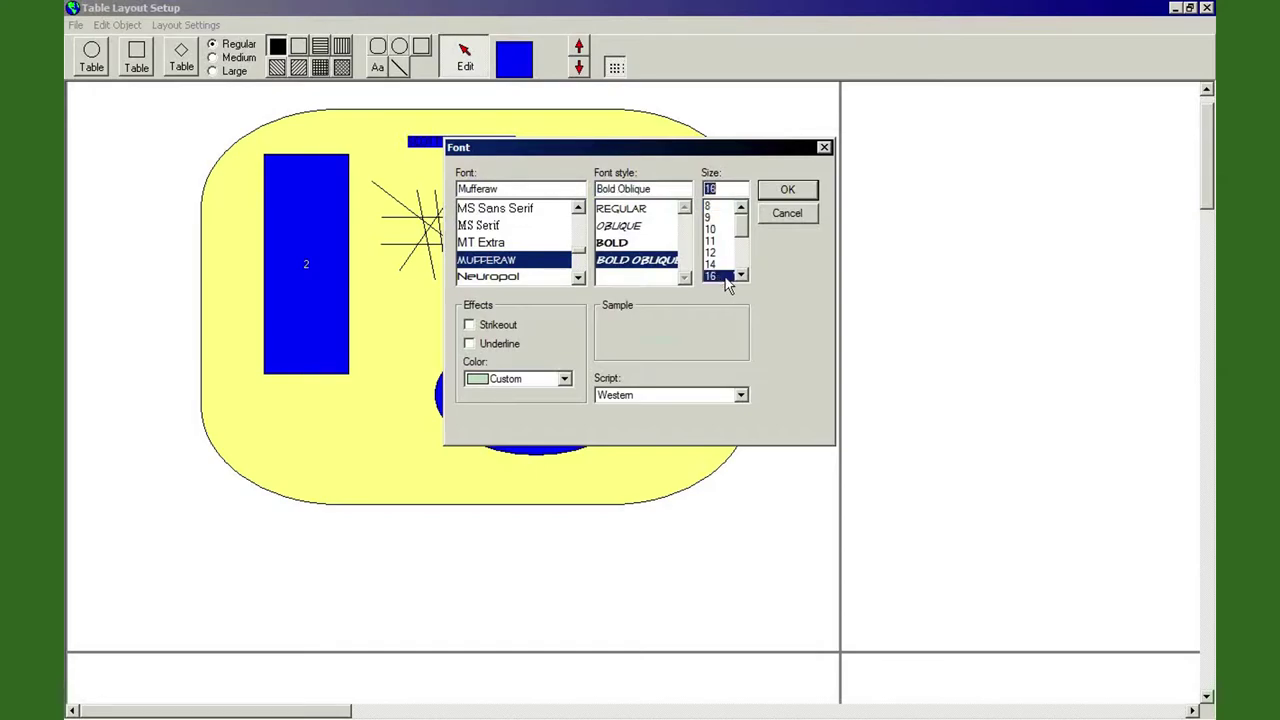
pyautogui.click(743, 263)
pyautogui.click(716, 252)
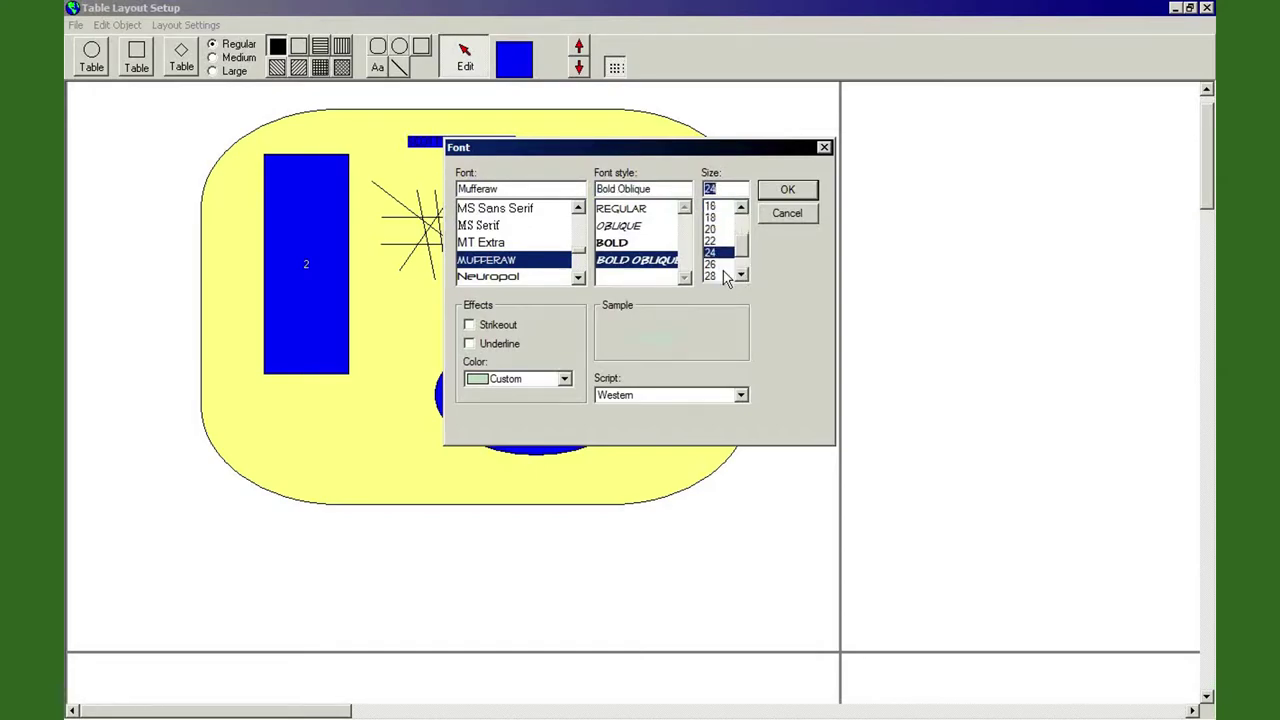
pyautogui.click(786, 190)
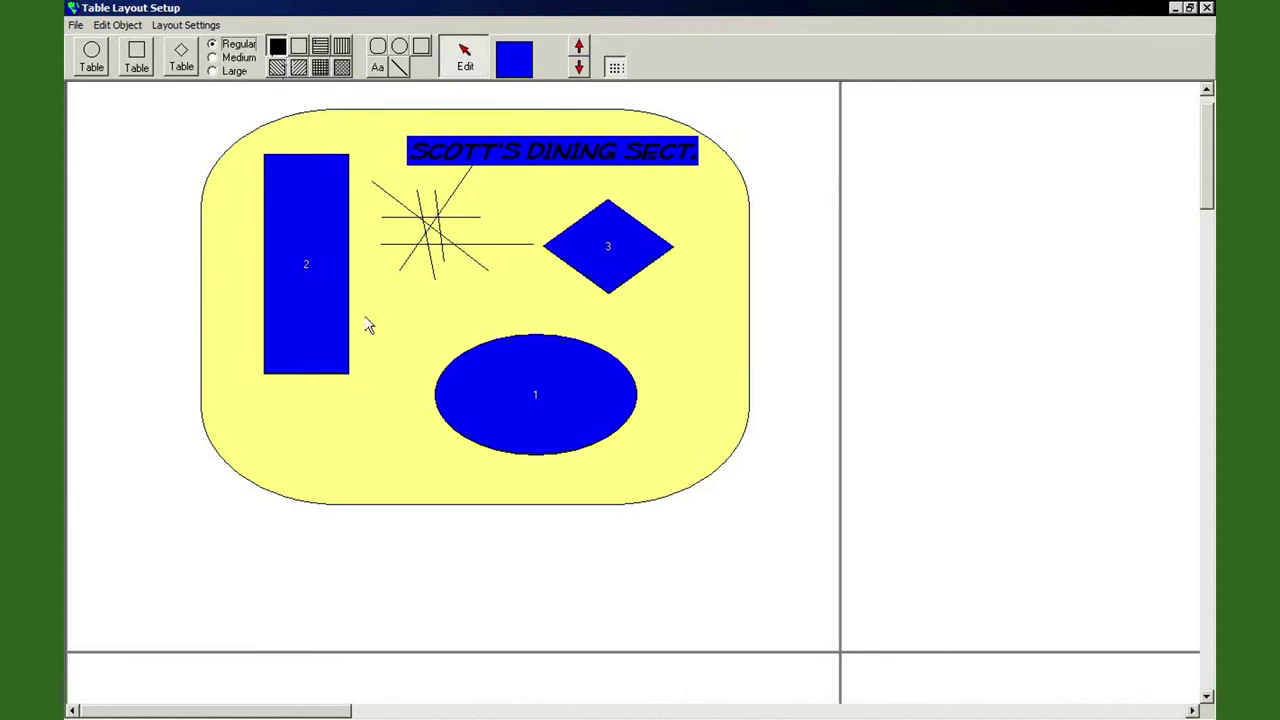
# Give the room shape a pale fine grid fill in yellow-green
pyautogui.click(337, 460)
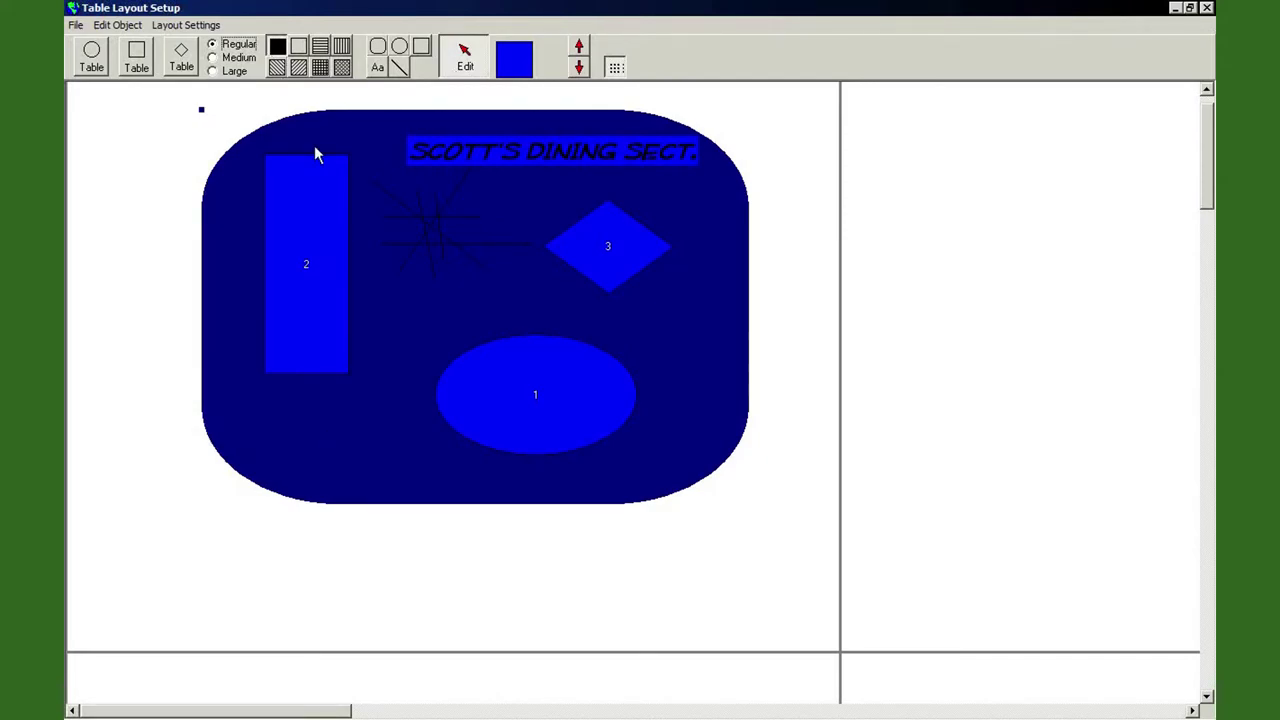
pyautogui.click(320, 68)
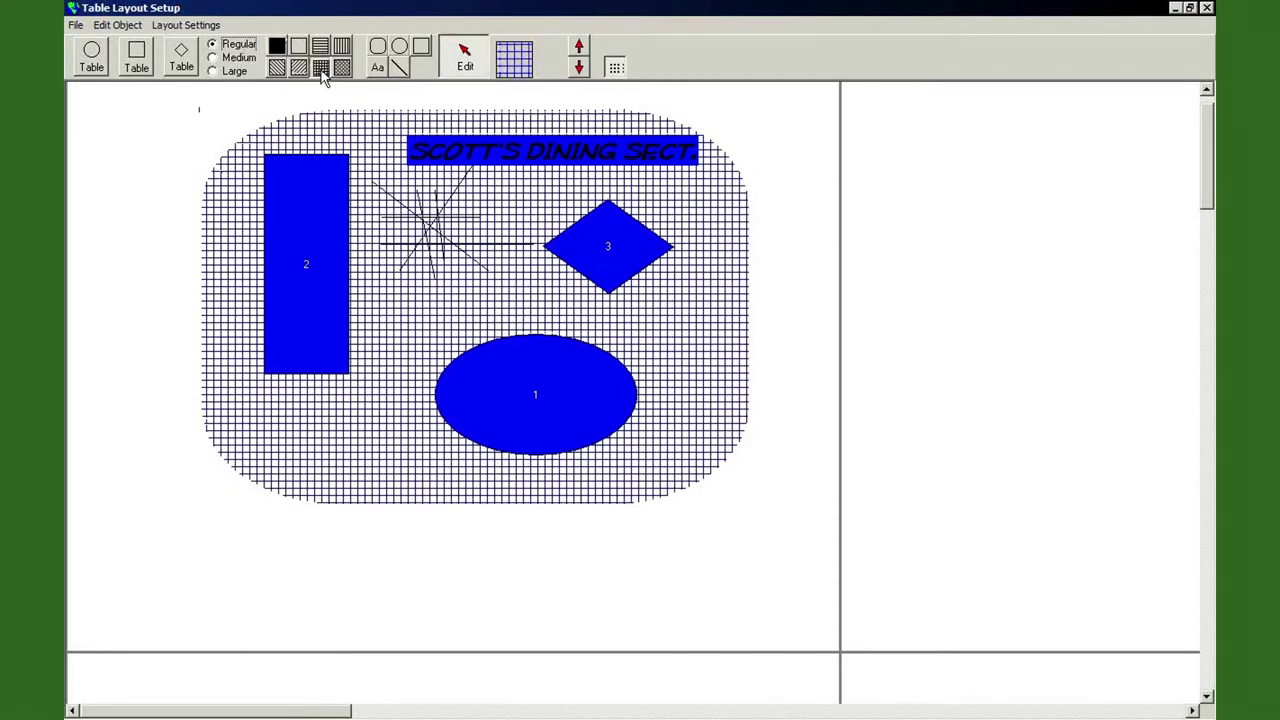
pyautogui.click(133, 180)
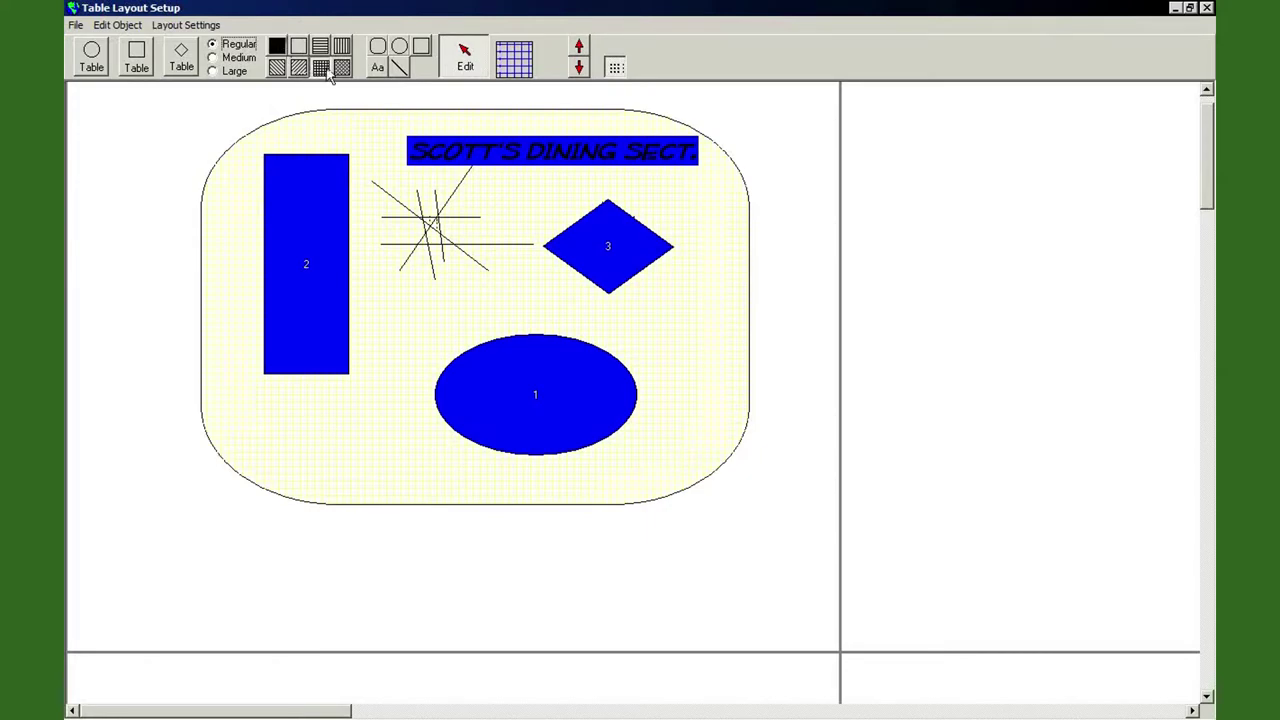
pyautogui.click(518, 72)
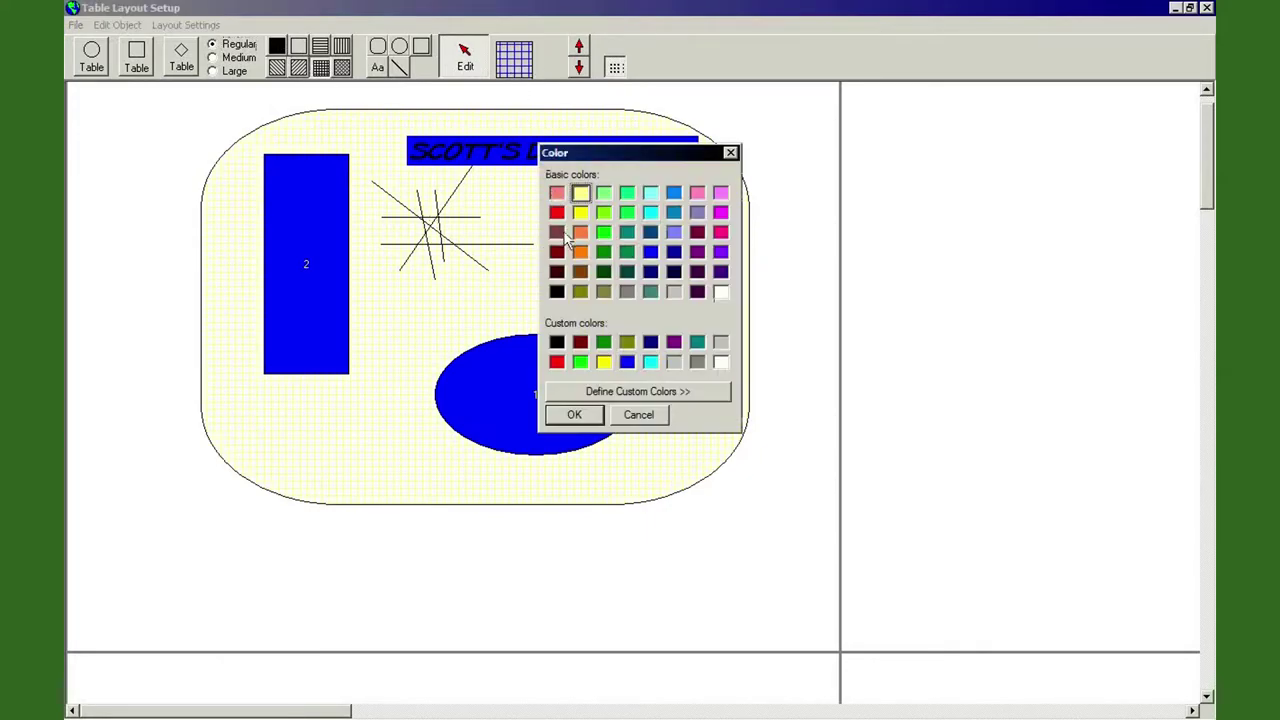
pyautogui.click(603, 212)
pyautogui.click(572, 416)
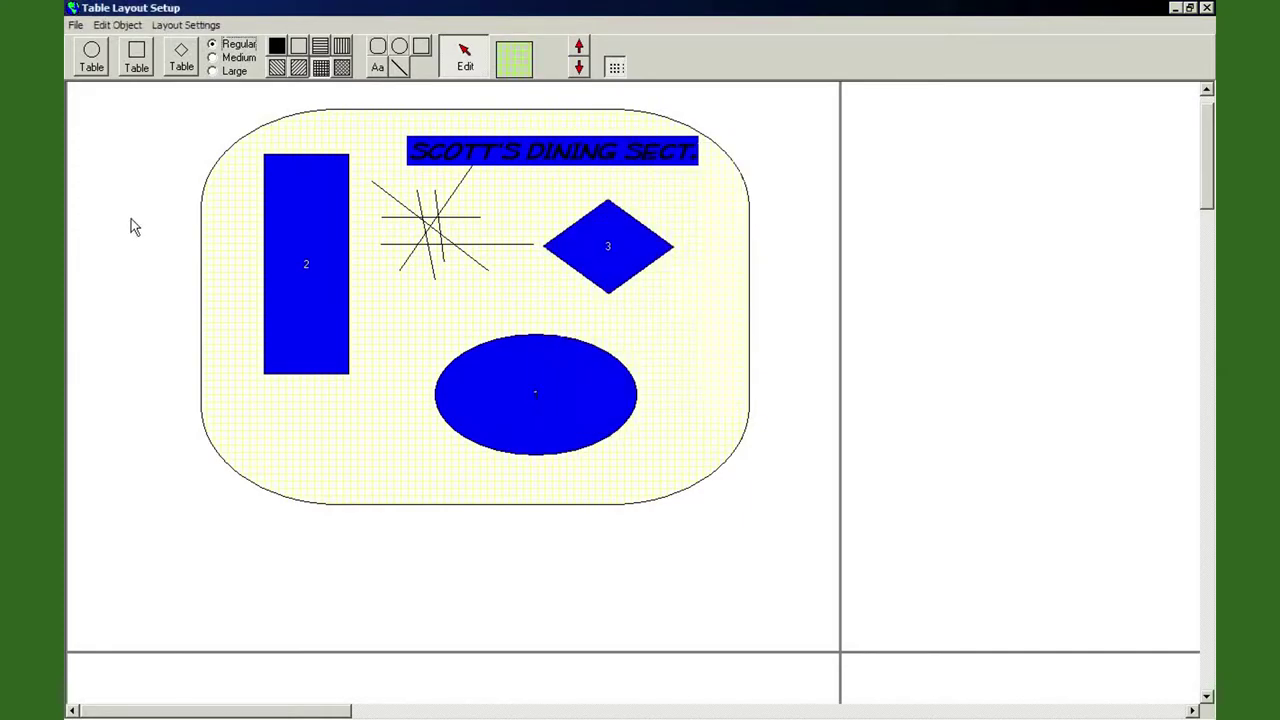
# Switch the room shape to a dense grid pattern coloured green
pyautogui.click(371, 143)
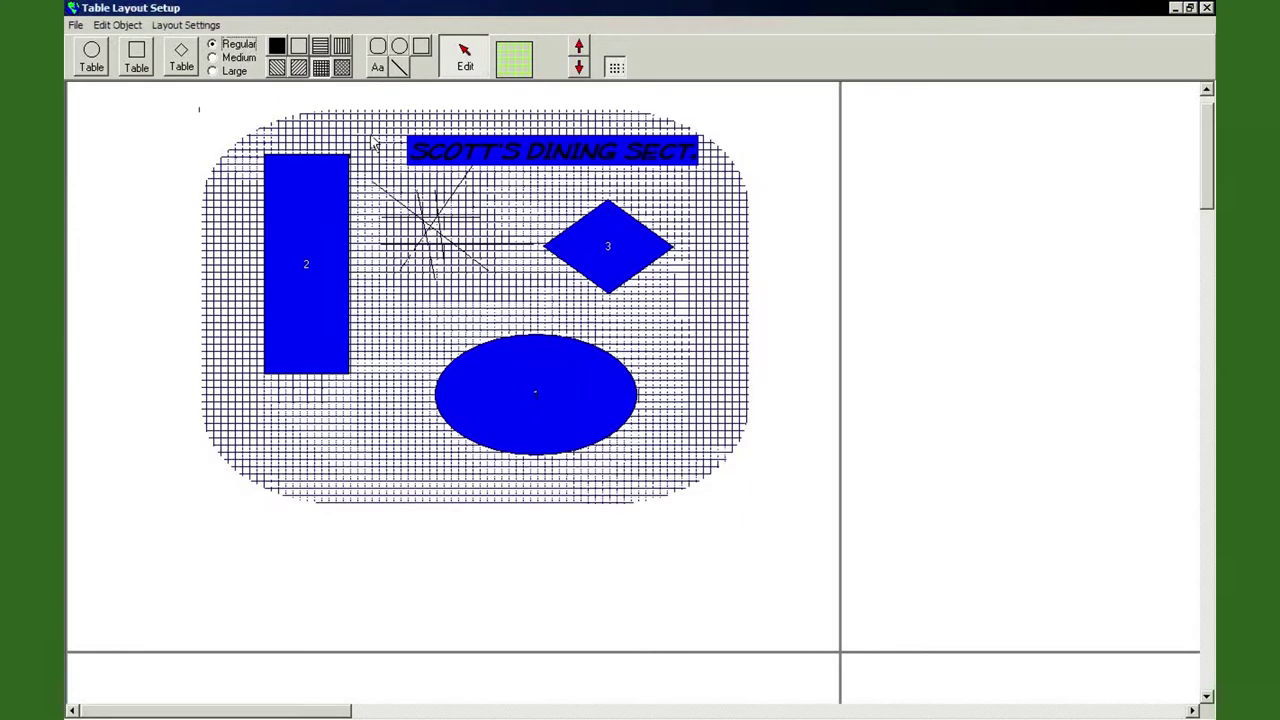
pyautogui.click(514, 62)
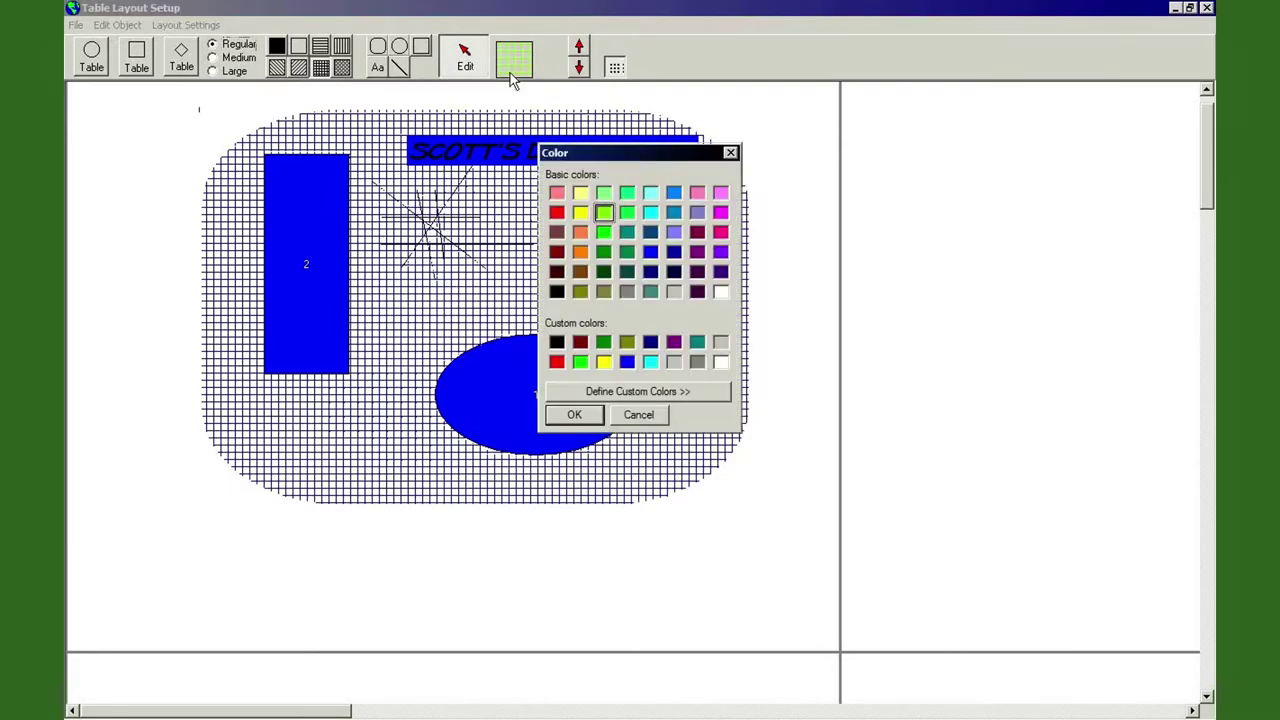
pyautogui.click(604, 252)
pyautogui.click(588, 420)
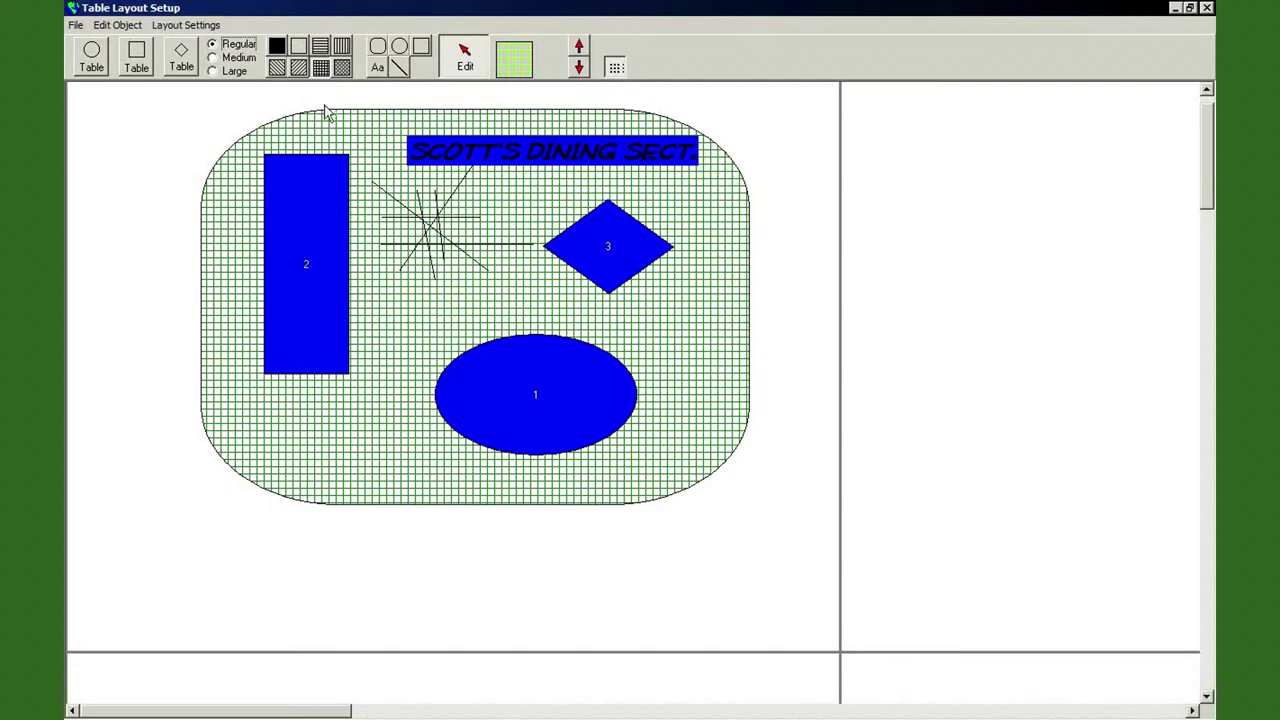
# Replace the room's fill with diagonal hatching and deselect the shape
pyautogui.click(277, 67)
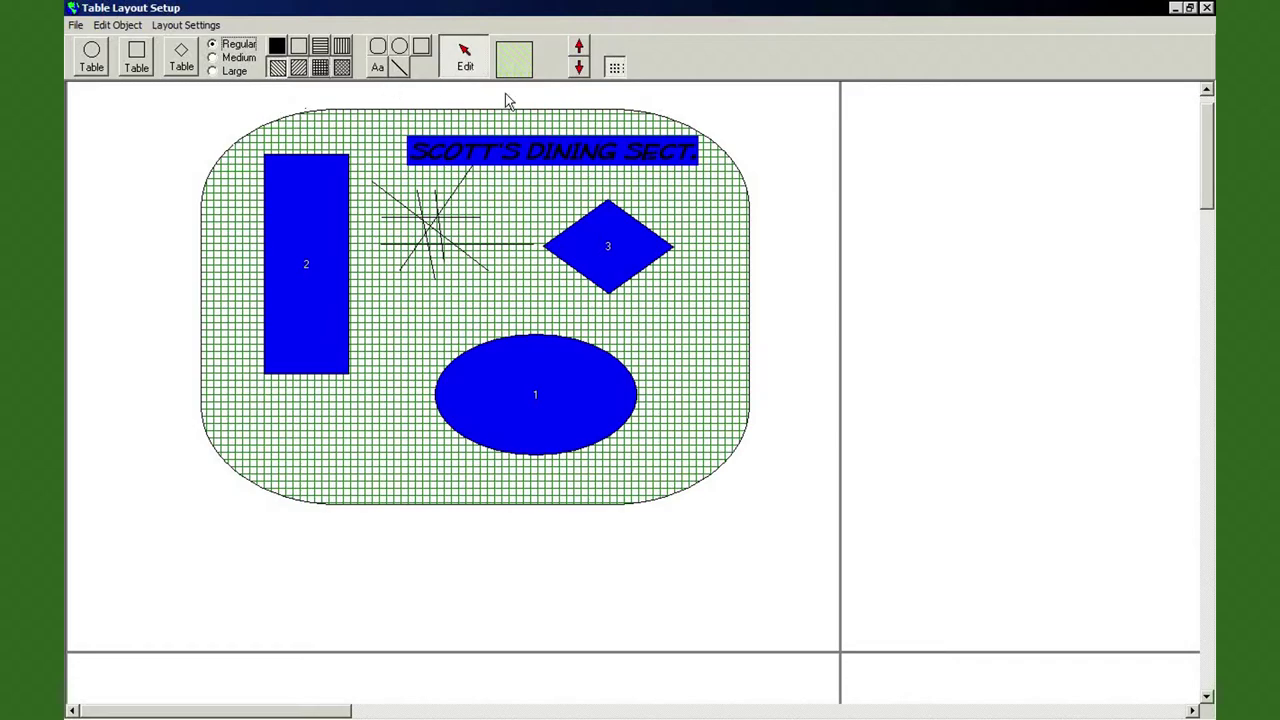
pyautogui.click(415, 354)
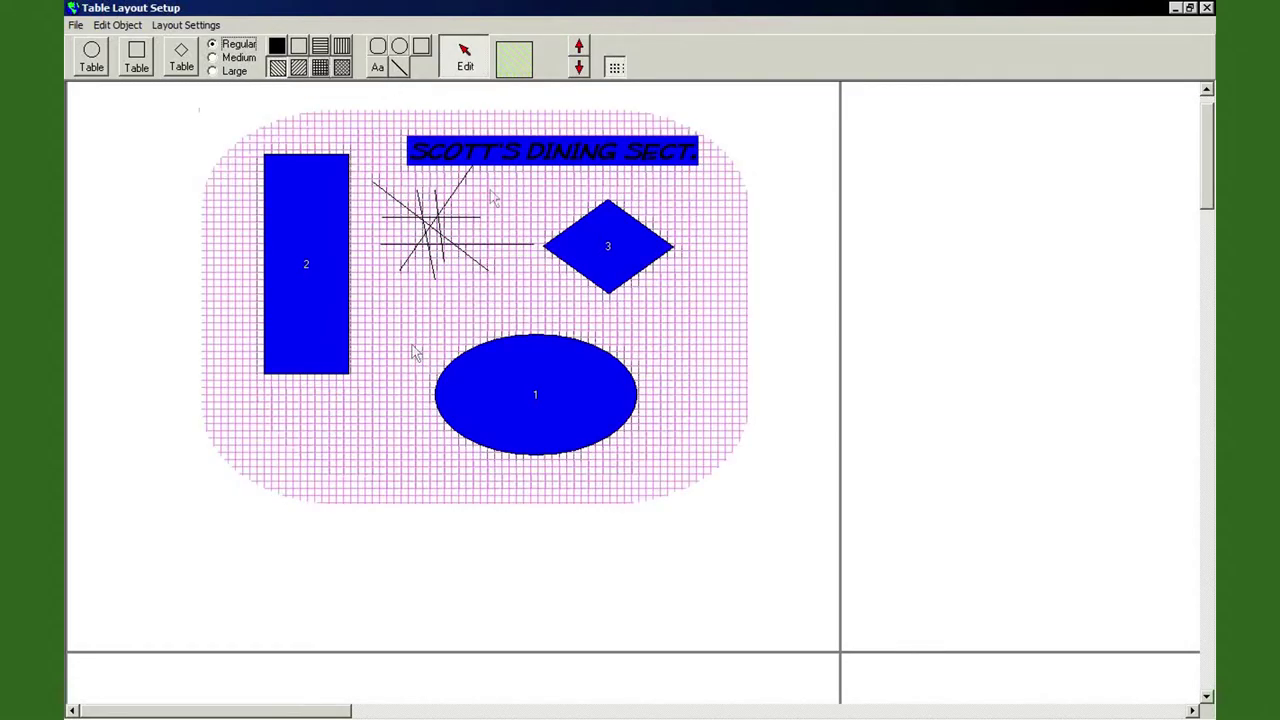
pyautogui.click(276, 69)
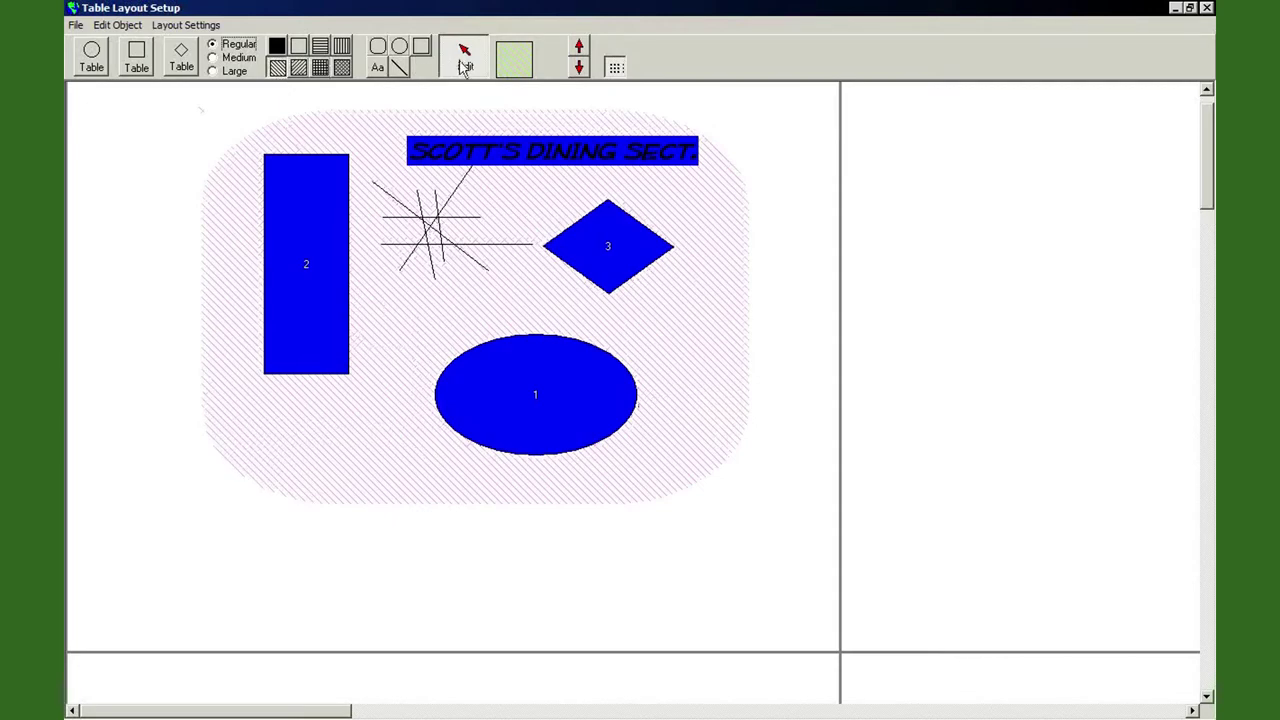
pyautogui.click(137, 194)
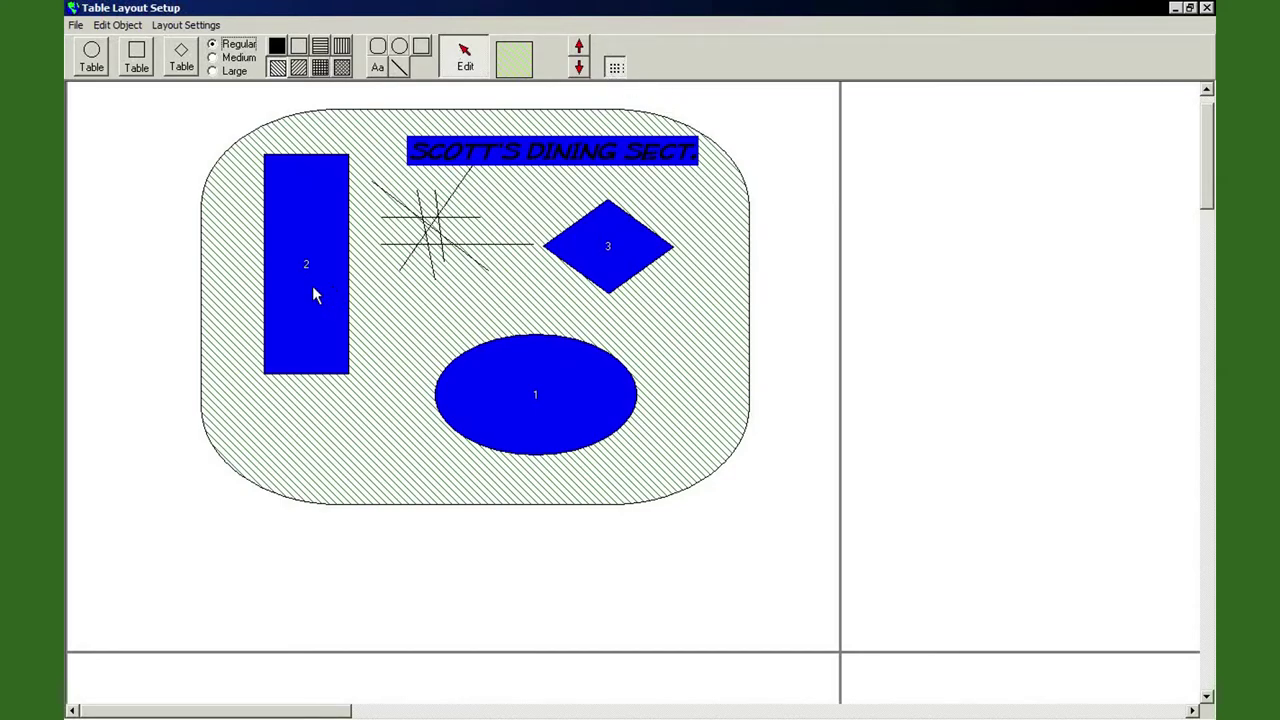
# Move rectangular table 2 slightly lower and further right
pyautogui.moveTo(312, 285)
pyautogui.mouseDown()
pyautogui.moveTo(307, 302)
pyautogui.moveTo(243, 312)
pyautogui.moveTo(234, 265)
pyautogui.moveTo(209, 266)
pyautogui.moveTo(186, 289)
pyautogui.moveTo(211, 315)
pyautogui.moveTo(291, 314)
pyautogui.moveTo(292, 292)
pyautogui.mouseUp()
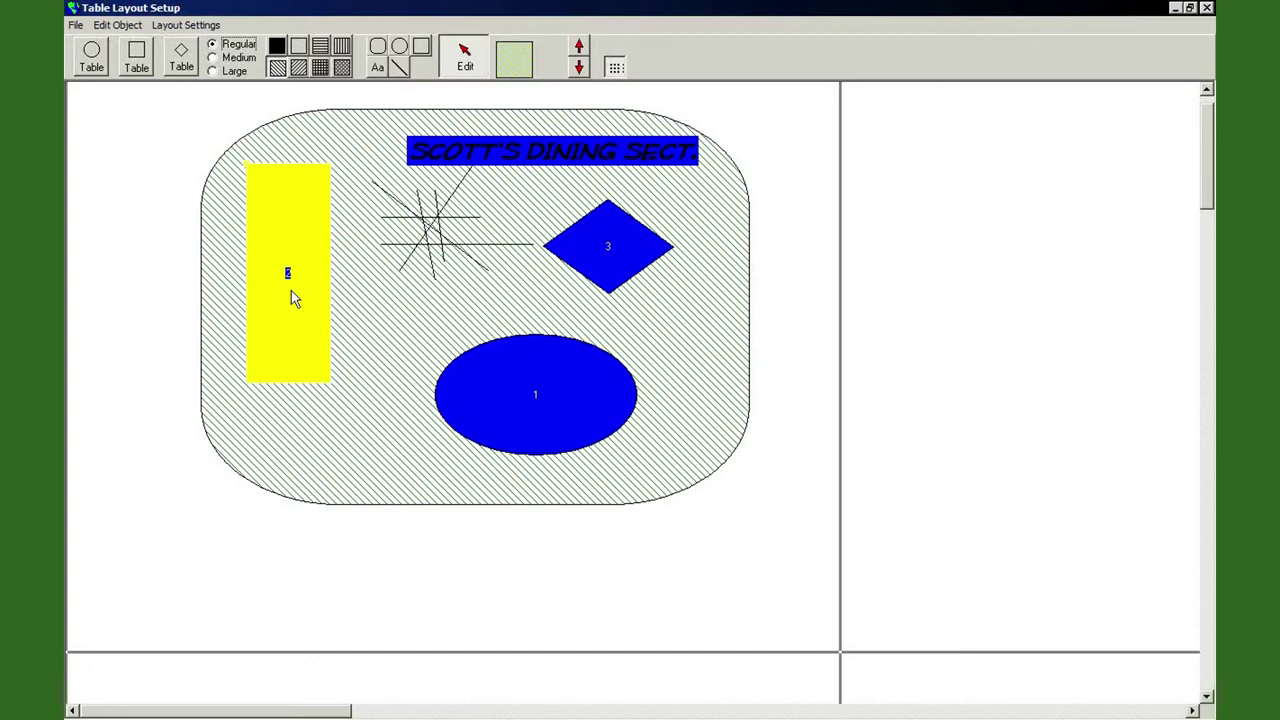
pyautogui.click(122, 280)
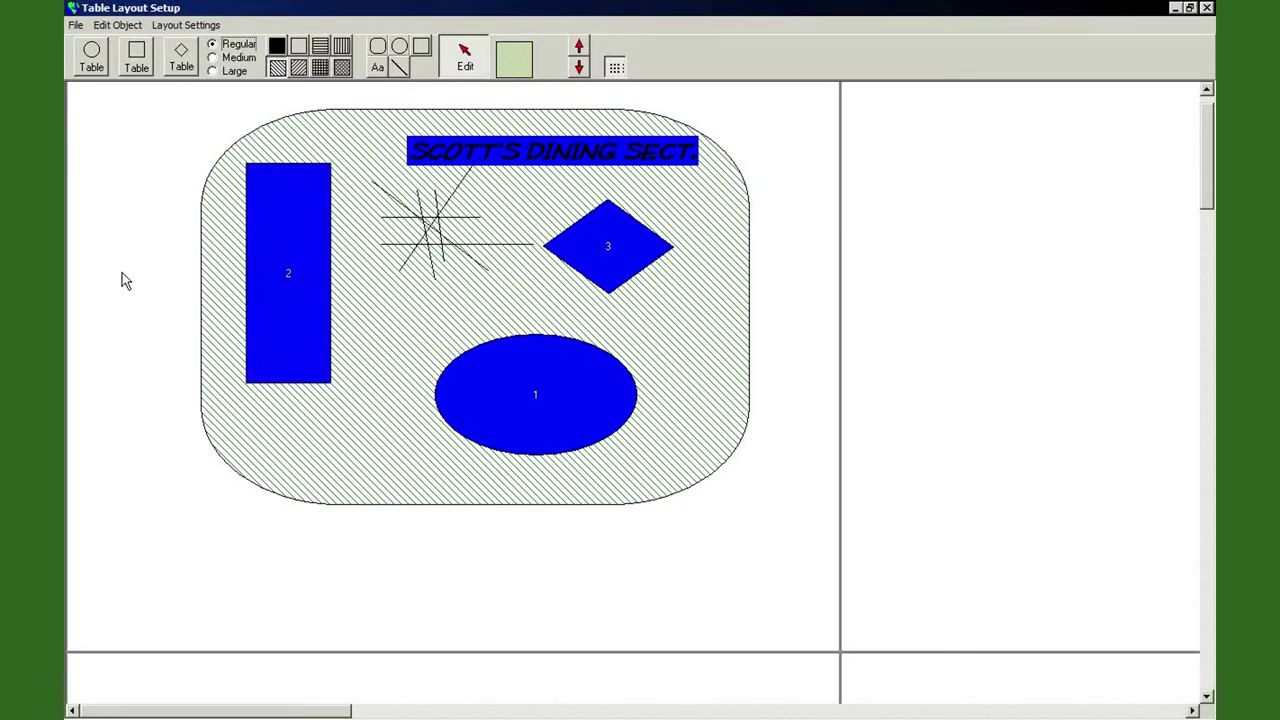
pyautogui.click(302, 340)
pyautogui.moveTo(298, 338); pyautogui.dragTo(312, 350)
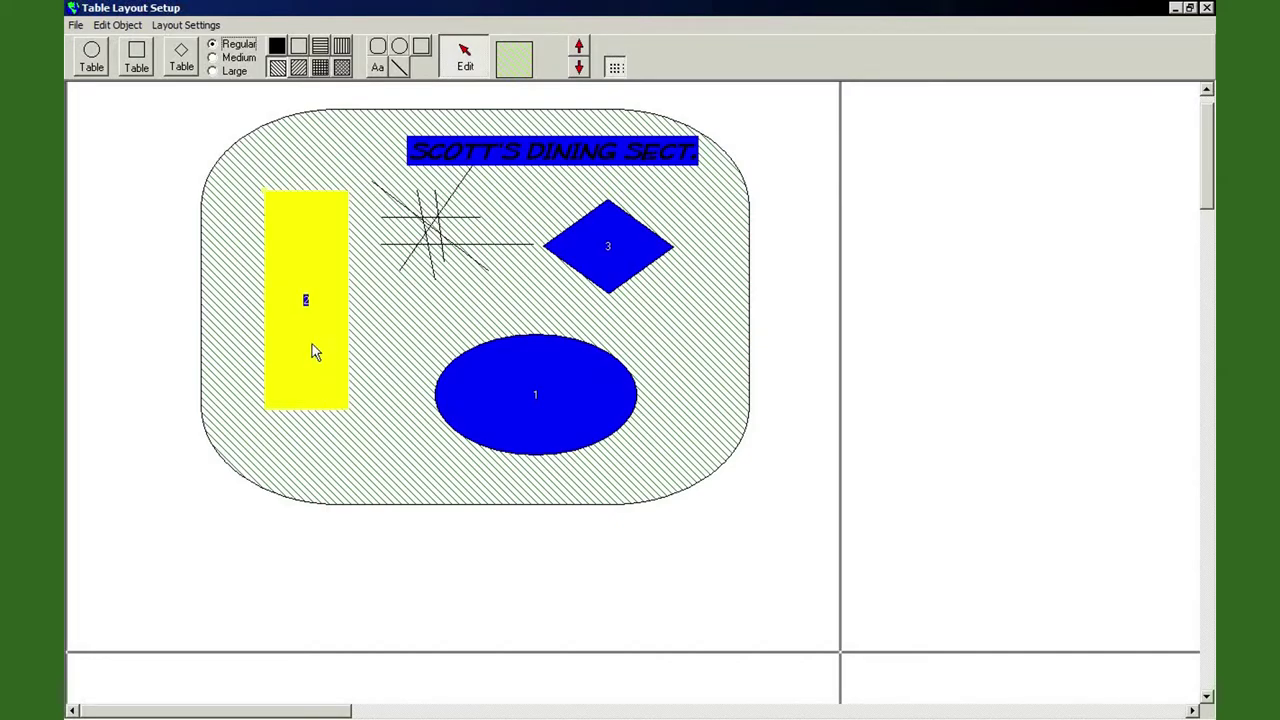
# Turn on Snap to Grid and realign table 2 to the grid
pyautogui.click(615, 70)
pyautogui.moveTo(302, 305)
pyautogui.mouseDown()
pyautogui.moveTo(269, 286)
pyautogui.moveTo(254, 303)
pyautogui.moveTo(276, 327)
pyautogui.moveTo(312, 297)
pyautogui.mouseUp()
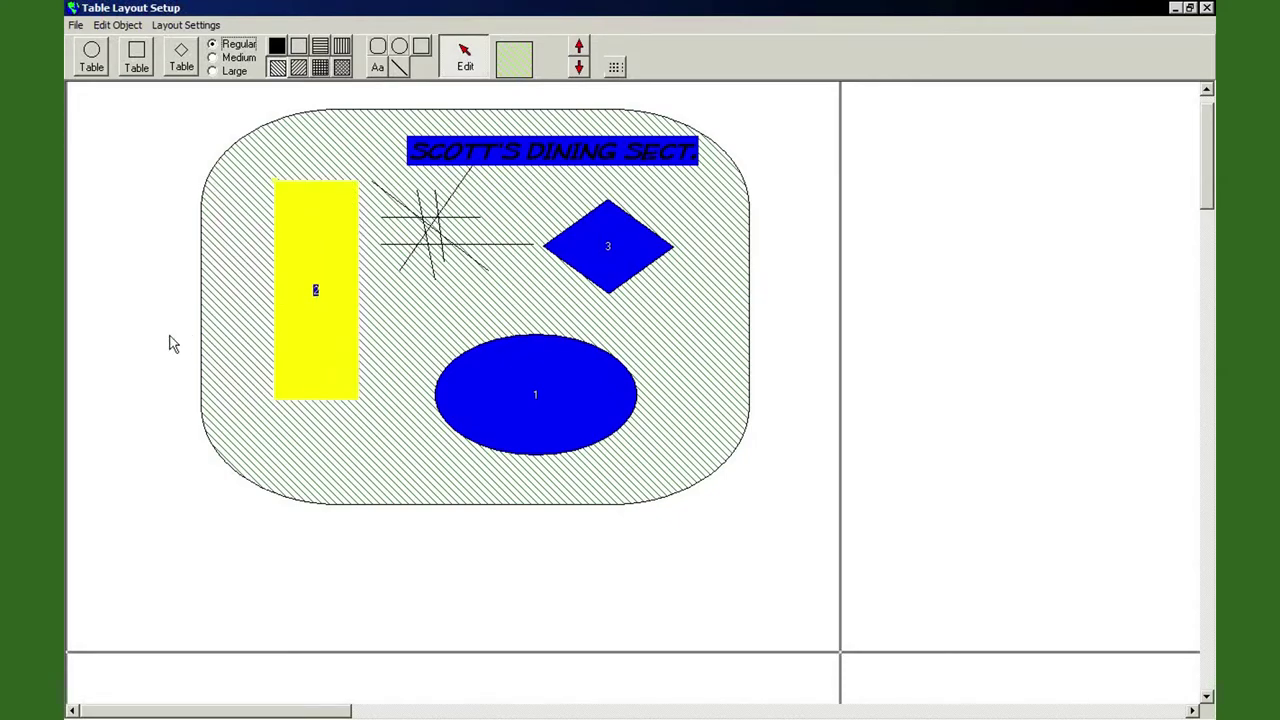
pyautogui.click(155, 333)
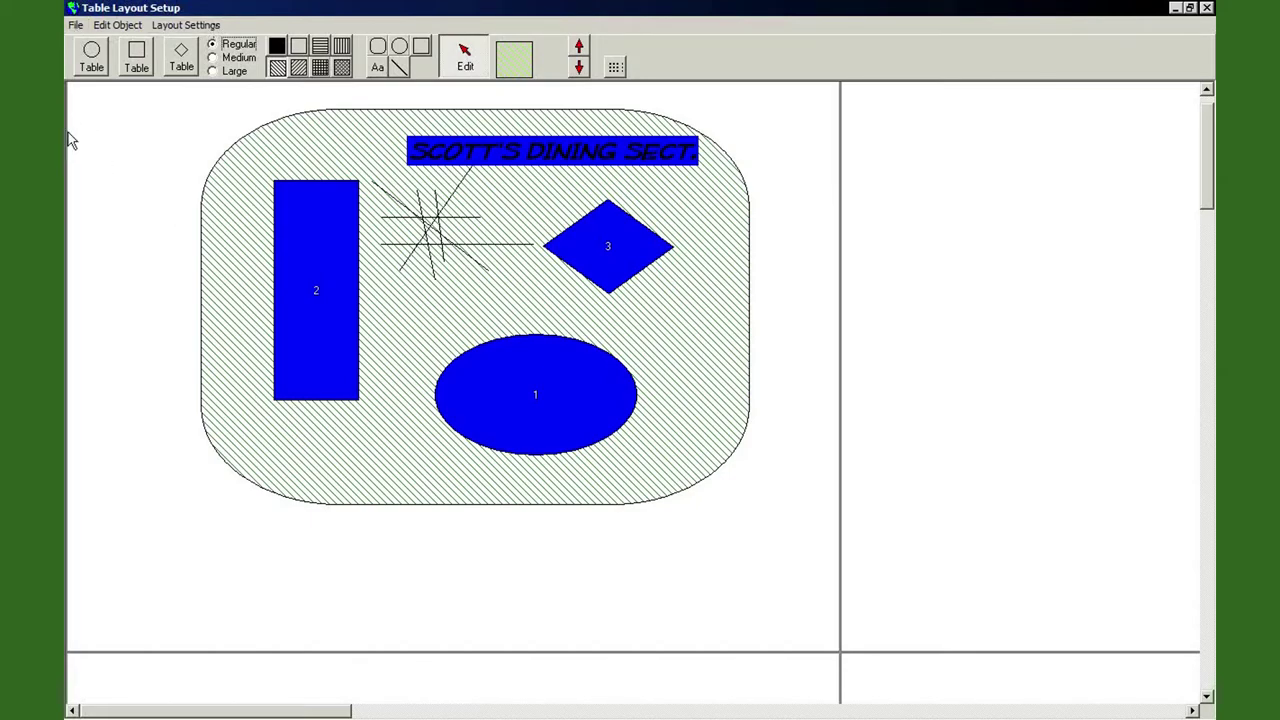
# Set the layout floor colour to orange
pyautogui.click(166, 27)
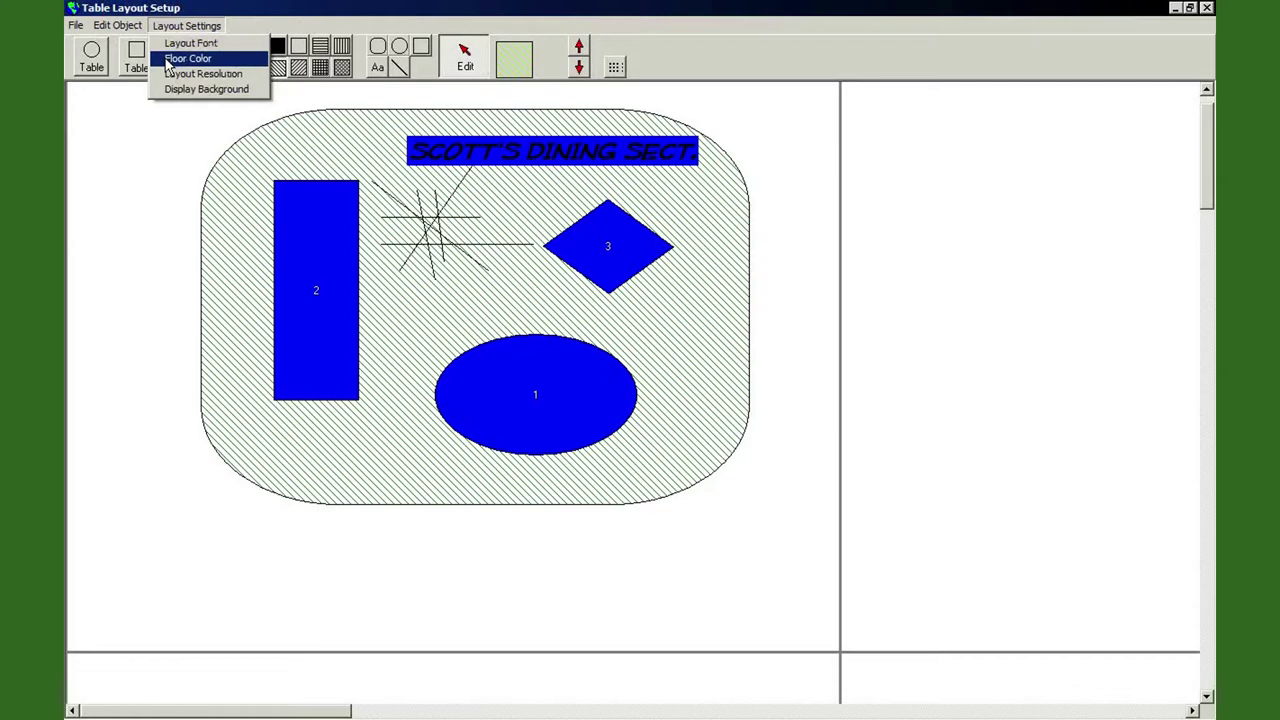
pyautogui.click(168, 60)
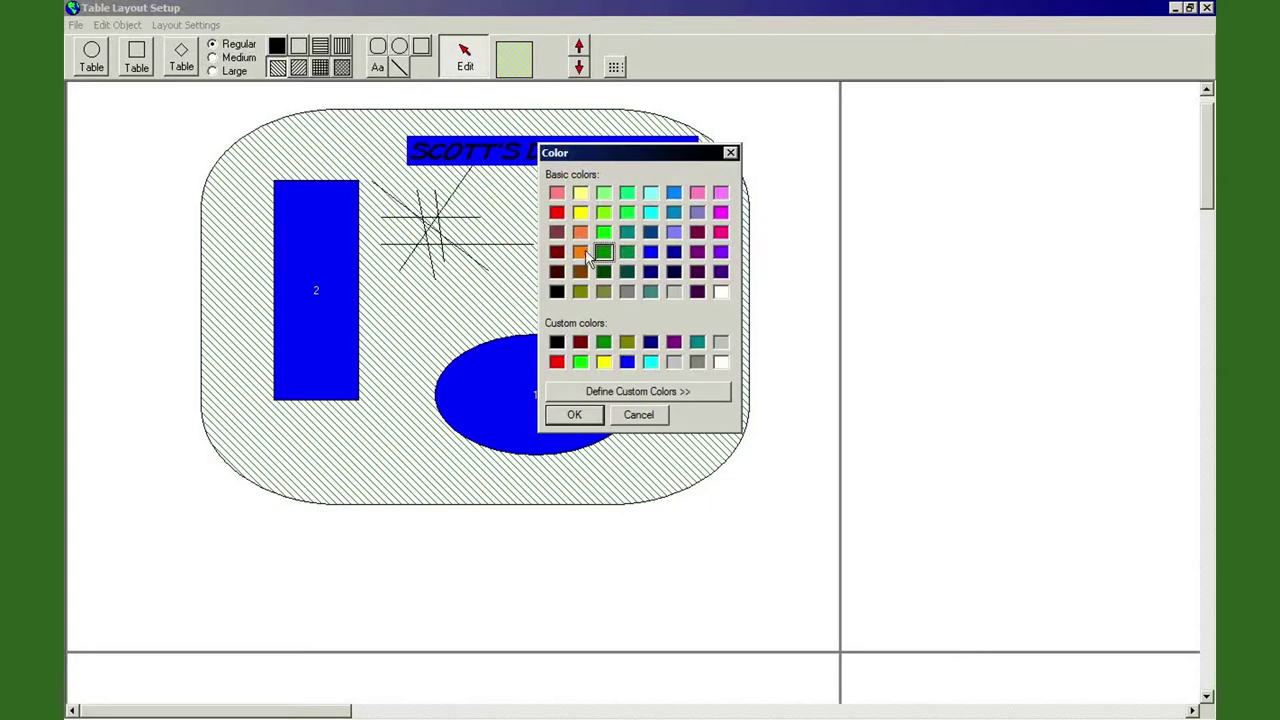
pyautogui.click(584, 254)
pyautogui.click(590, 417)
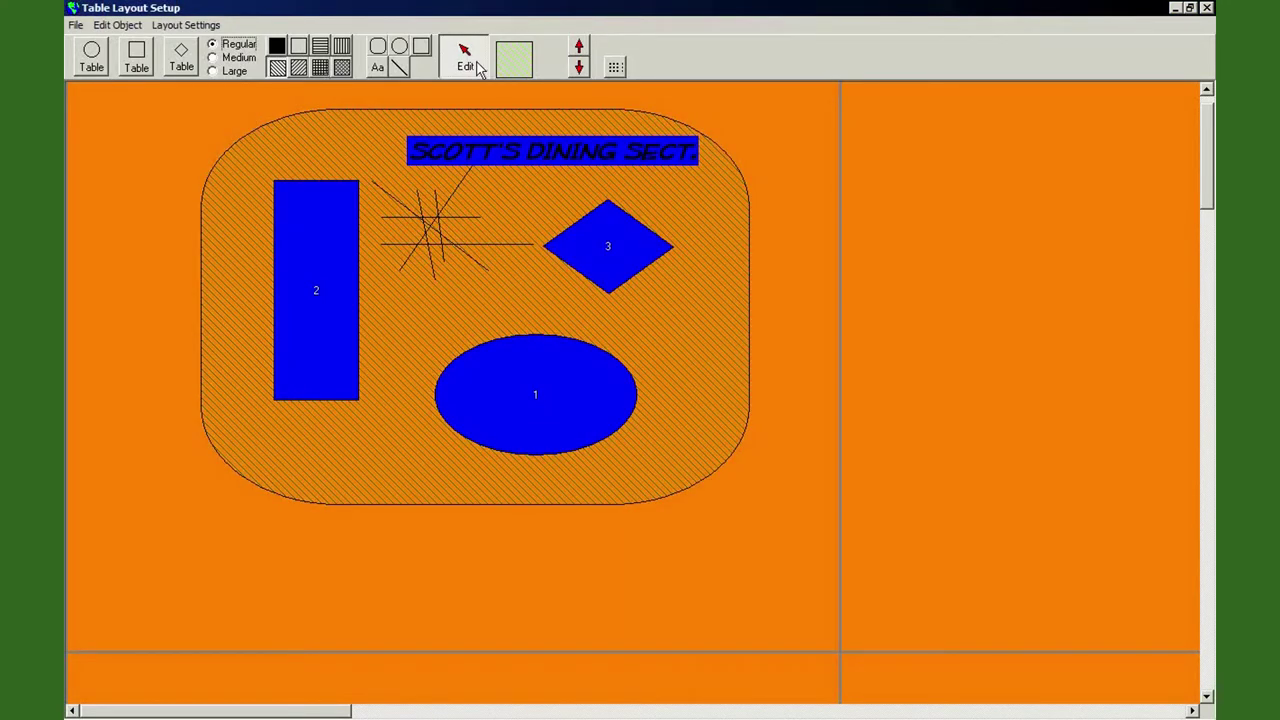
# Change the floor colour from orange to grey
pyautogui.click(186, 25)
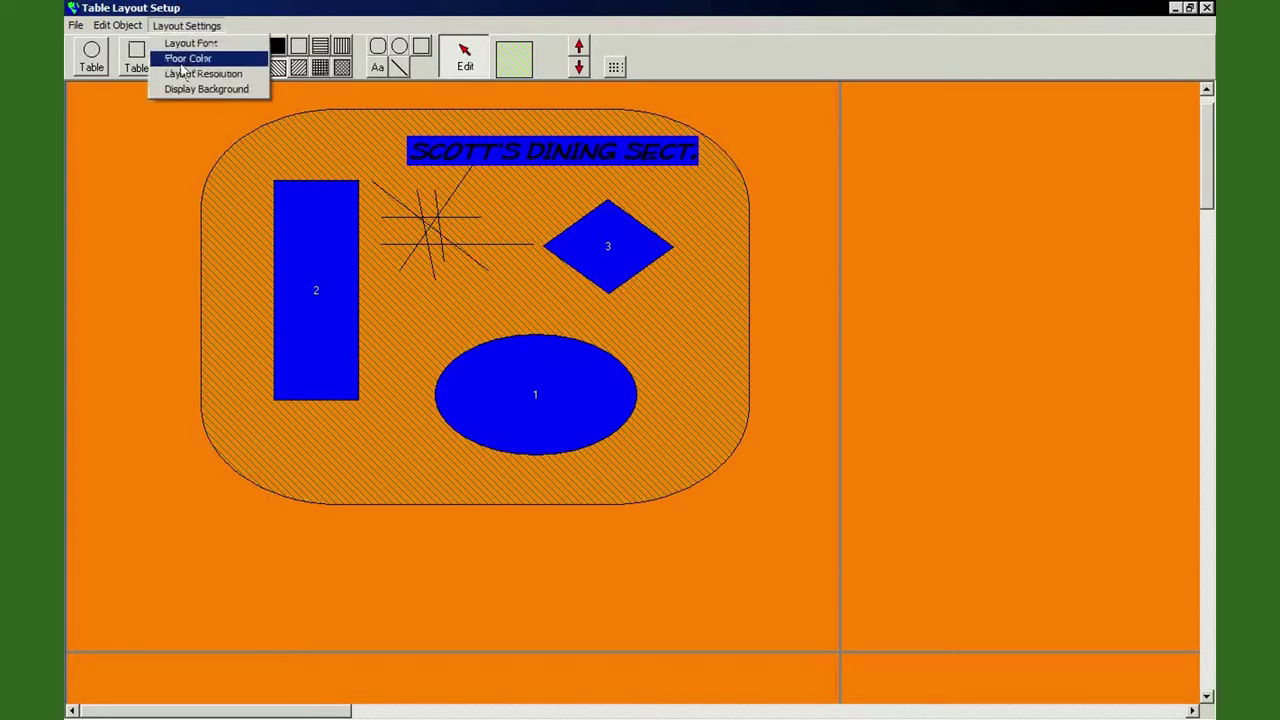
pyautogui.click(187, 60)
pyautogui.click(628, 292)
pyautogui.click(573, 412)
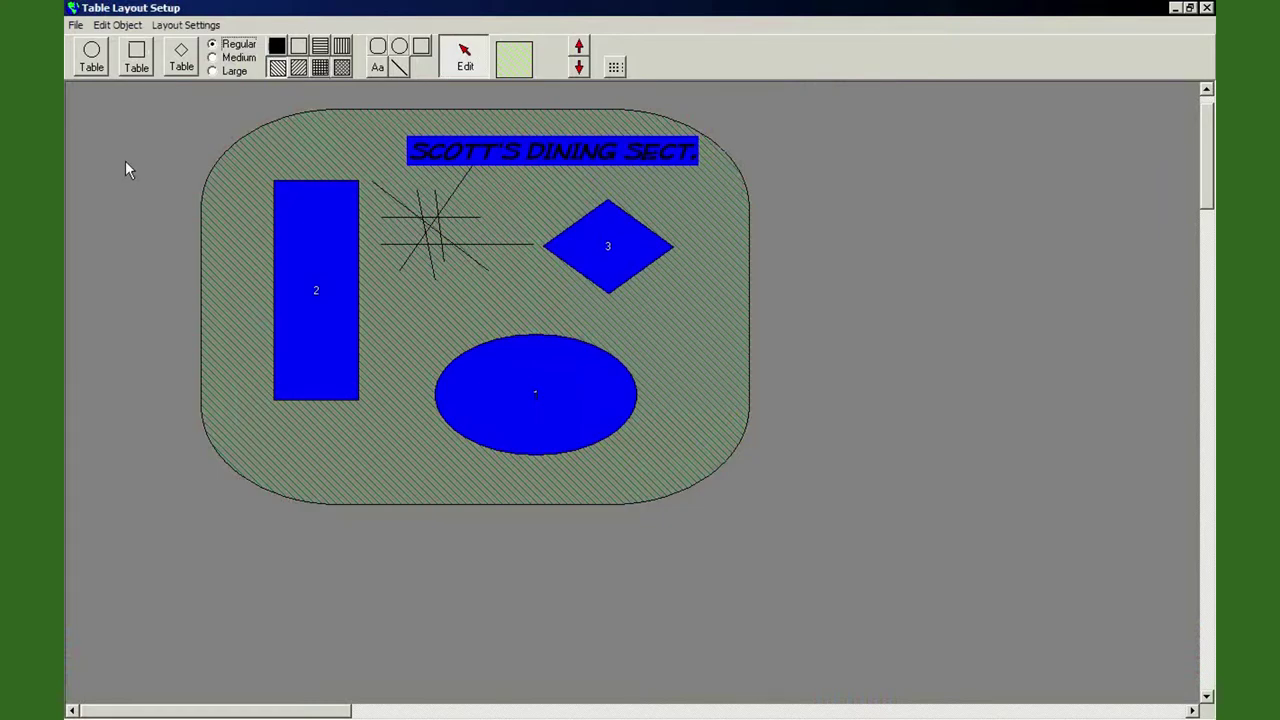
pyautogui.click(172, 25)
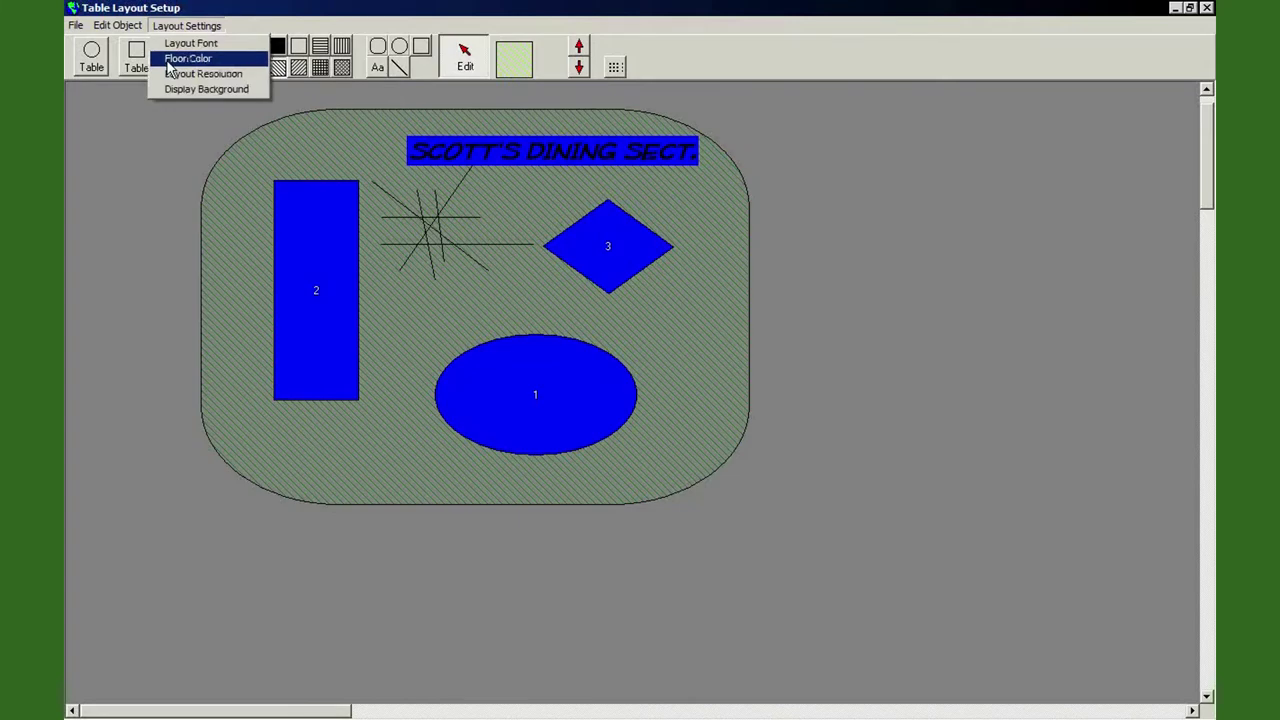
pyautogui.click(172, 60)
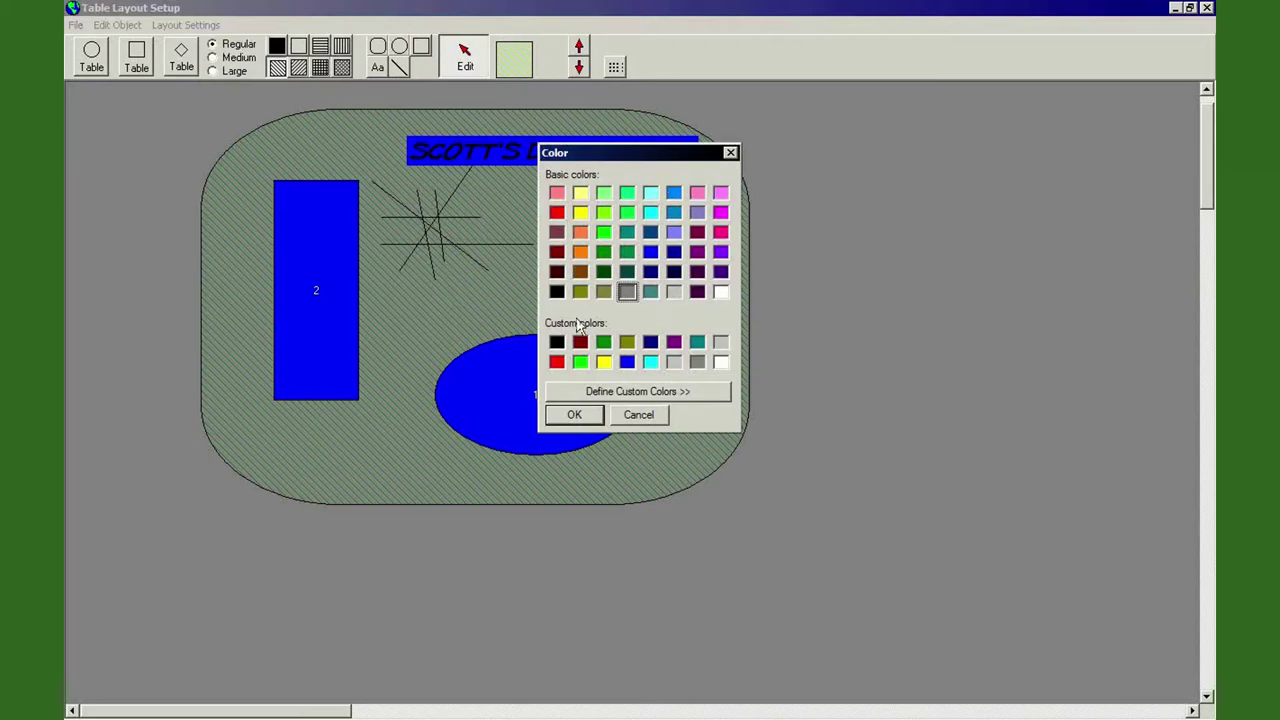
pyautogui.click(599, 394)
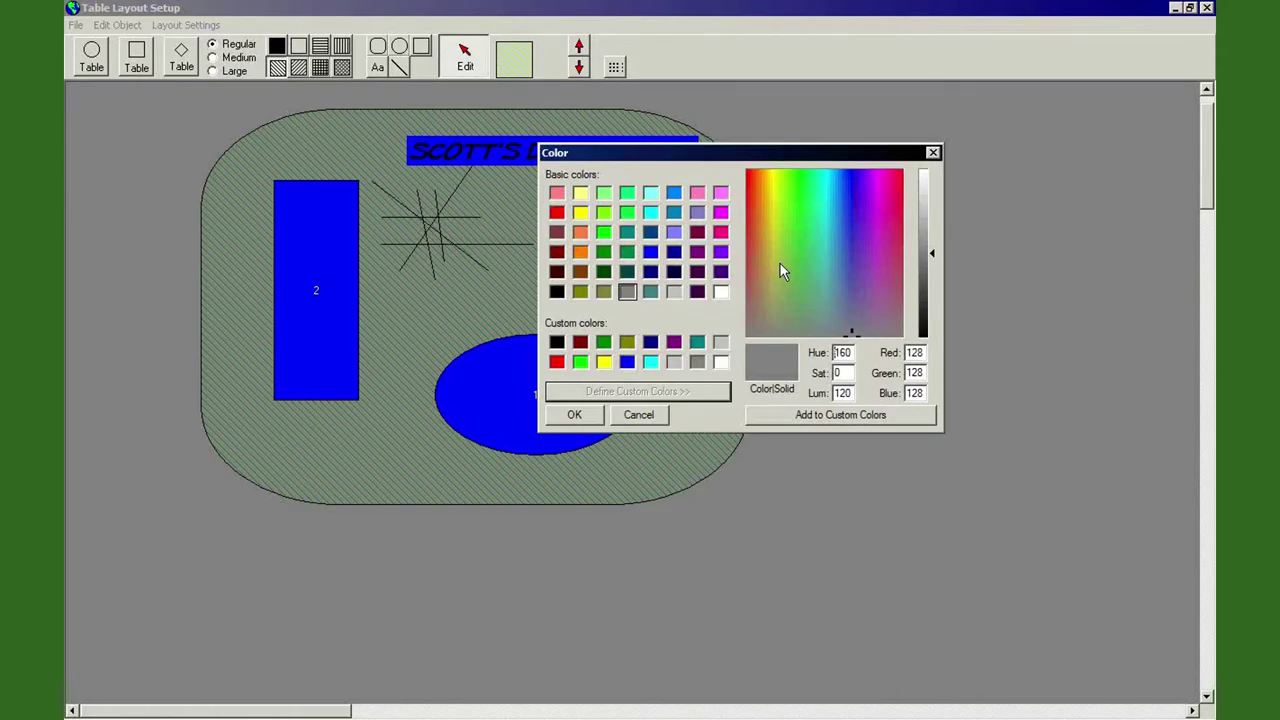
pyautogui.click(640, 416)
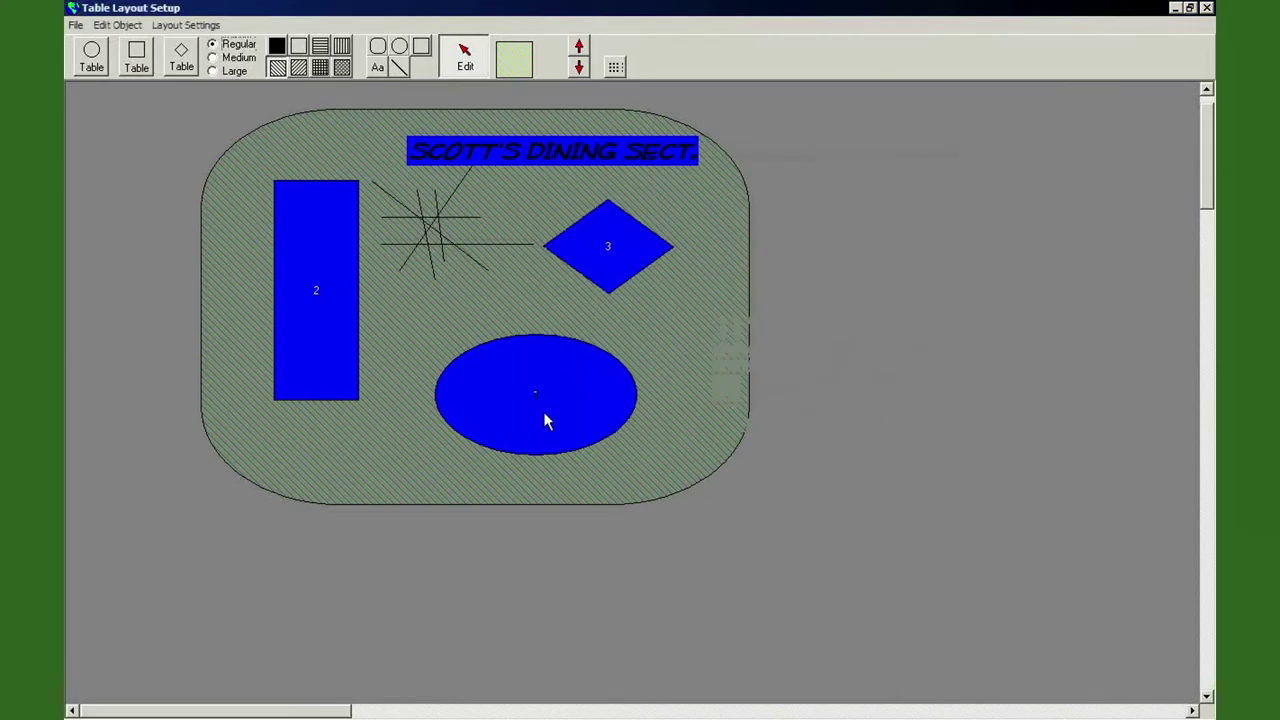
pyautogui.click(186, 25)
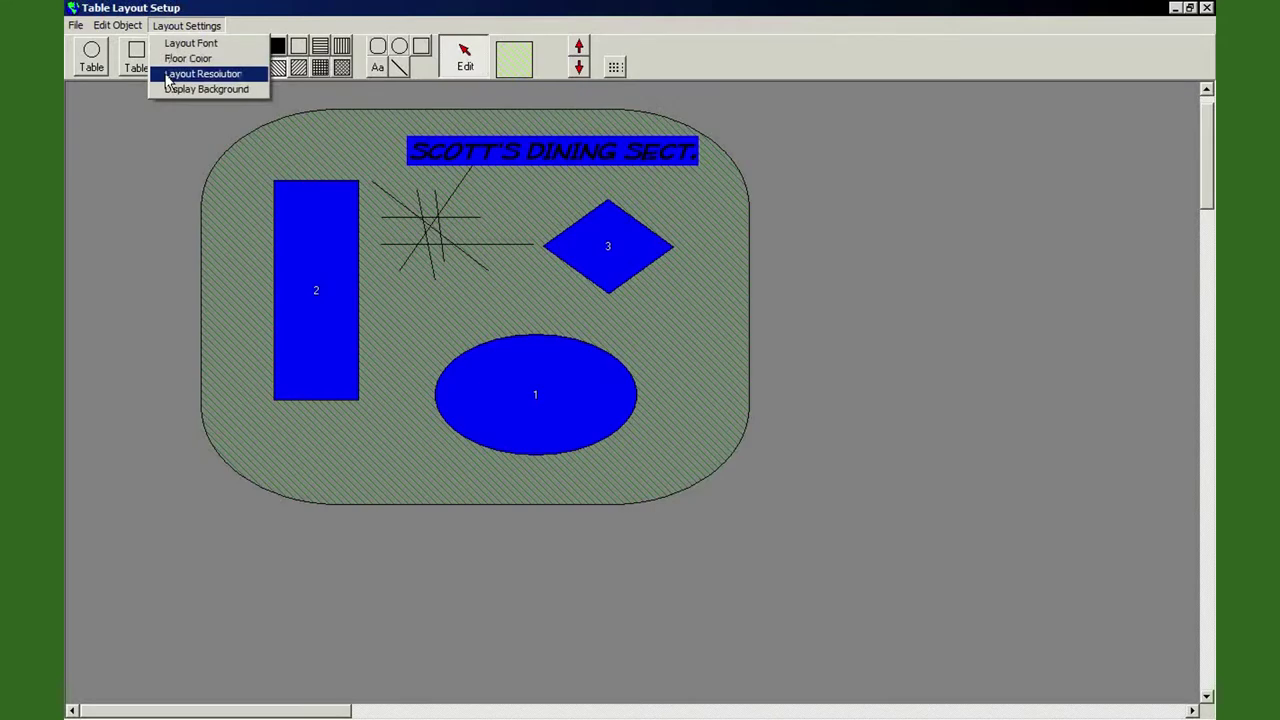
# Show the pool and patio background image on the layout floor
pyautogui.click(200, 74)
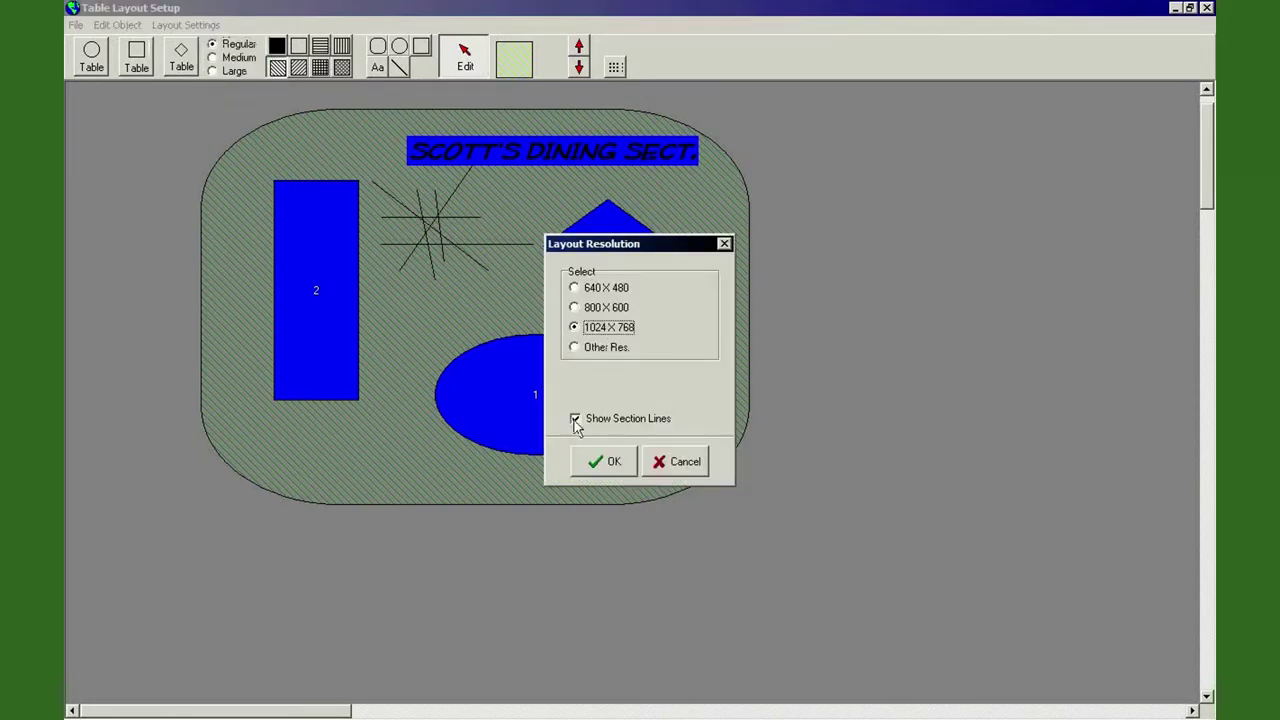
pyautogui.click(680, 461)
pyautogui.click(184, 26)
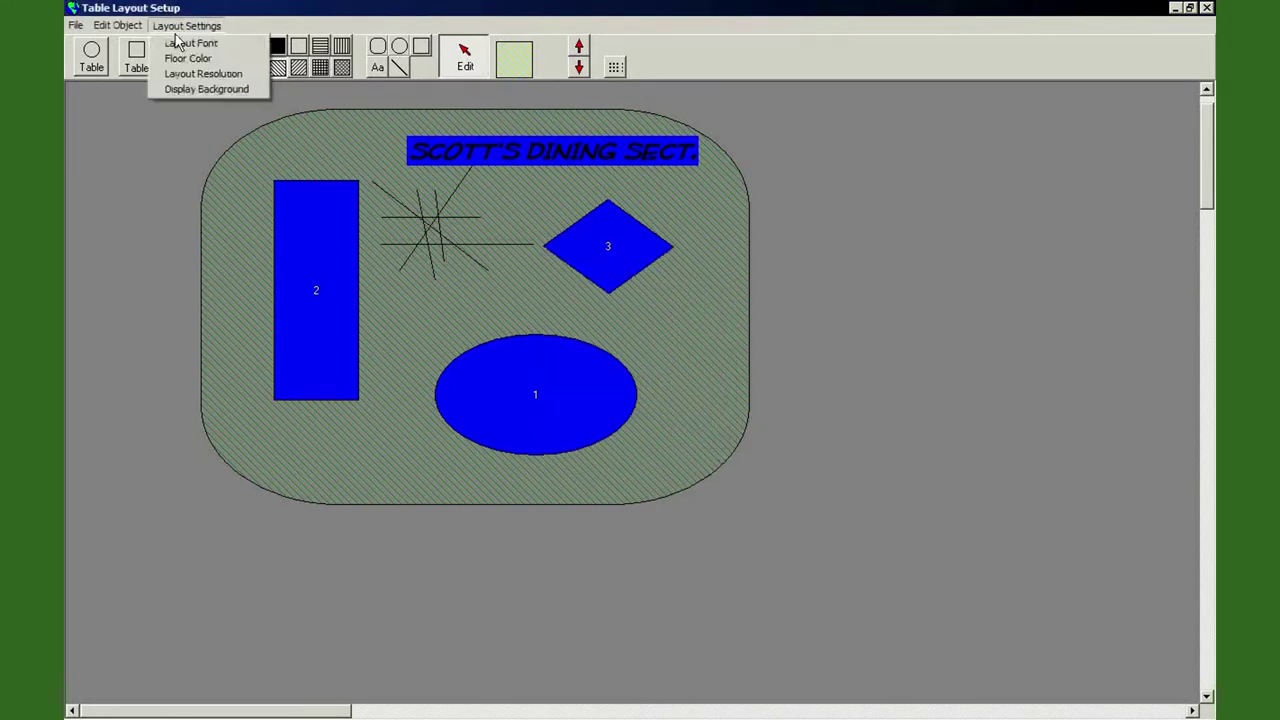
pyautogui.click(168, 92)
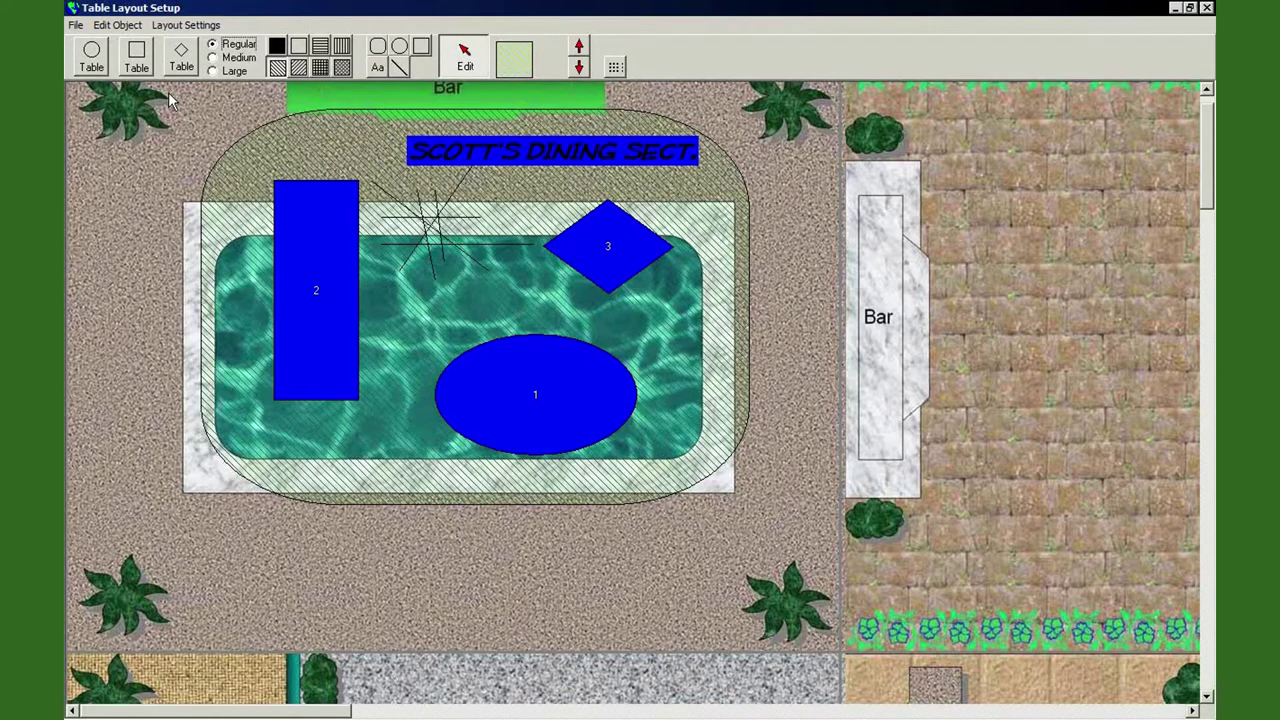
# Exit the seating layout editor via File > Exit Seating Layout
pyautogui.click(76, 25)
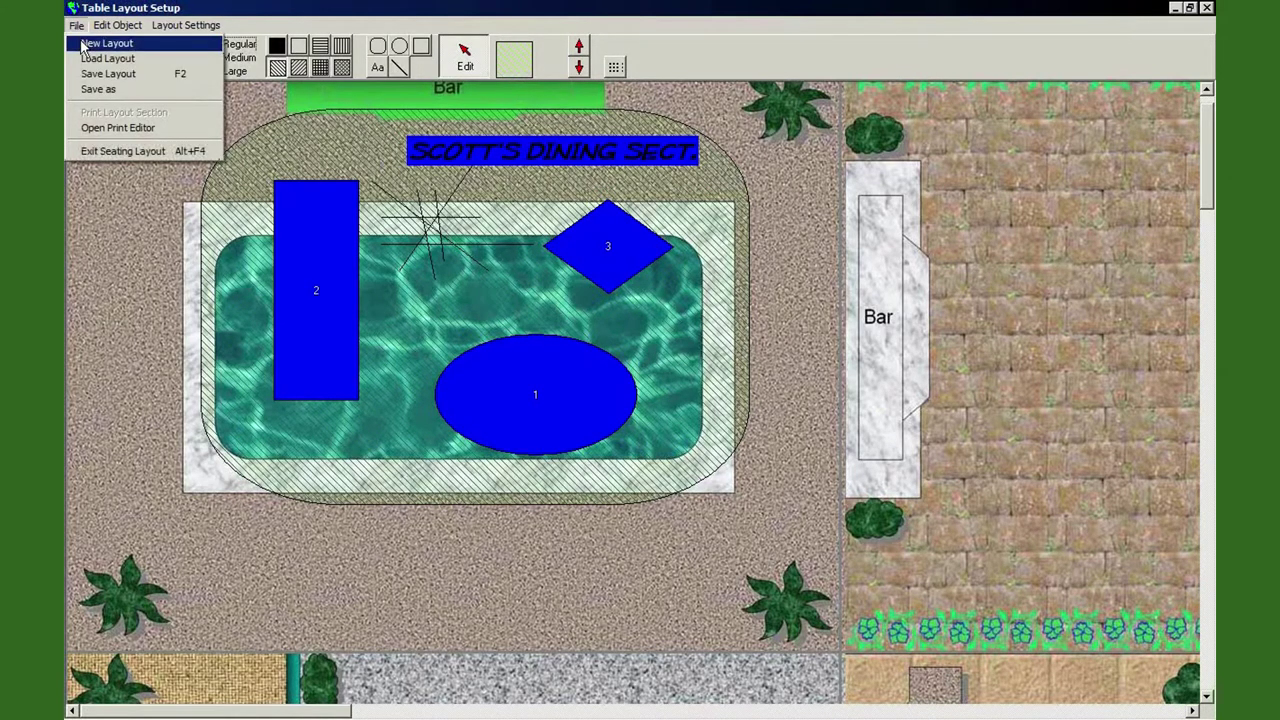
pyautogui.click(80, 44)
pyautogui.click(76, 25)
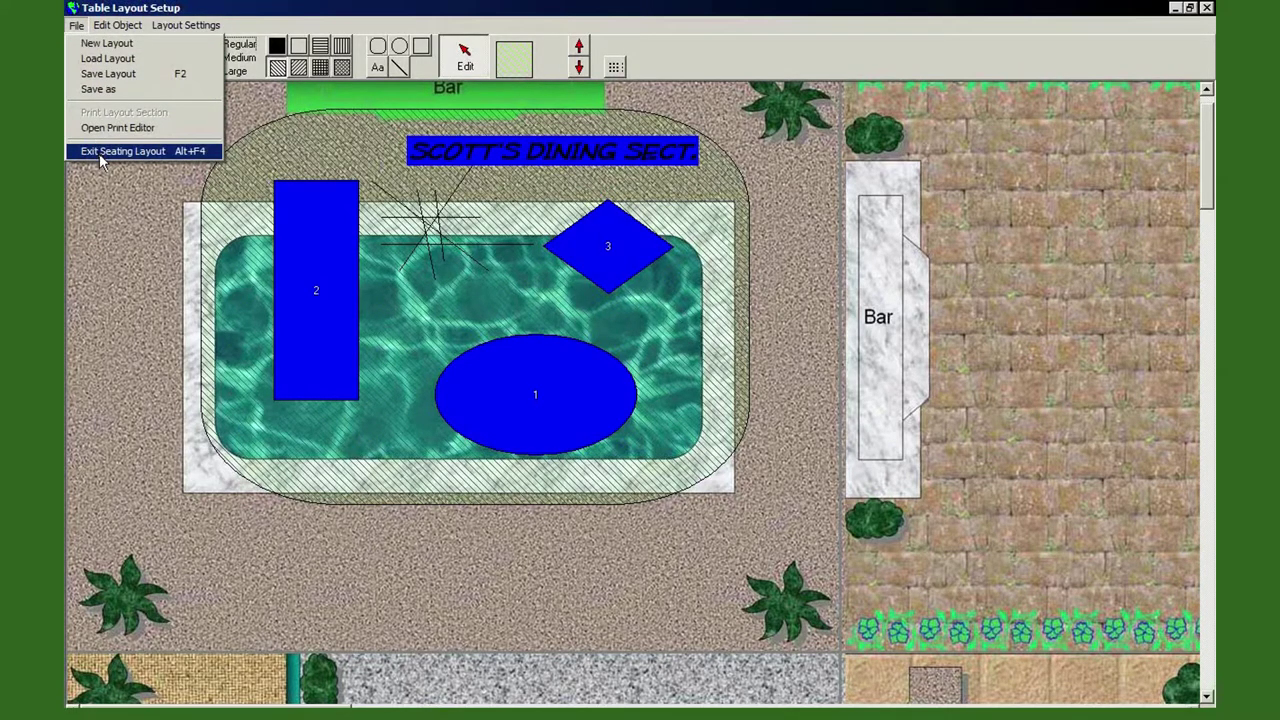
pyautogui.click(96, 150)
# Decline saving the layout, then reopen Table Setup > Table Layout Setup
pyautogui.click(644, 396)
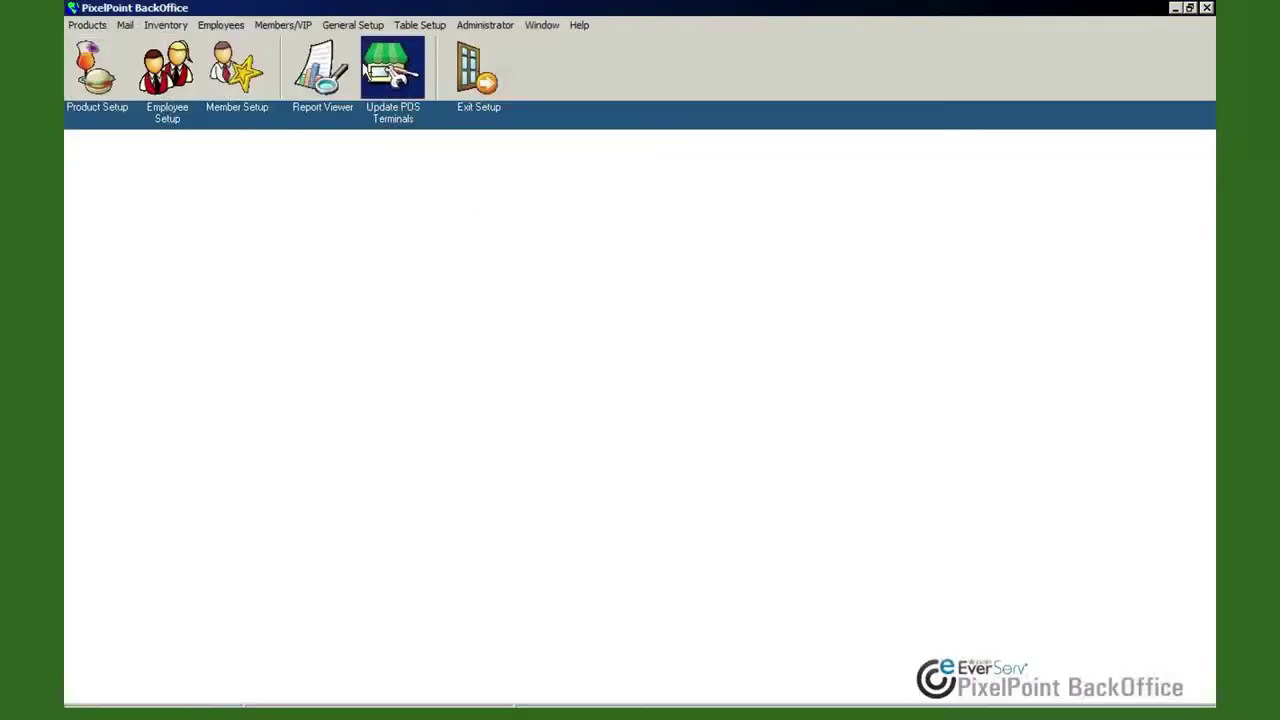
pyautogui.click(353, 25)
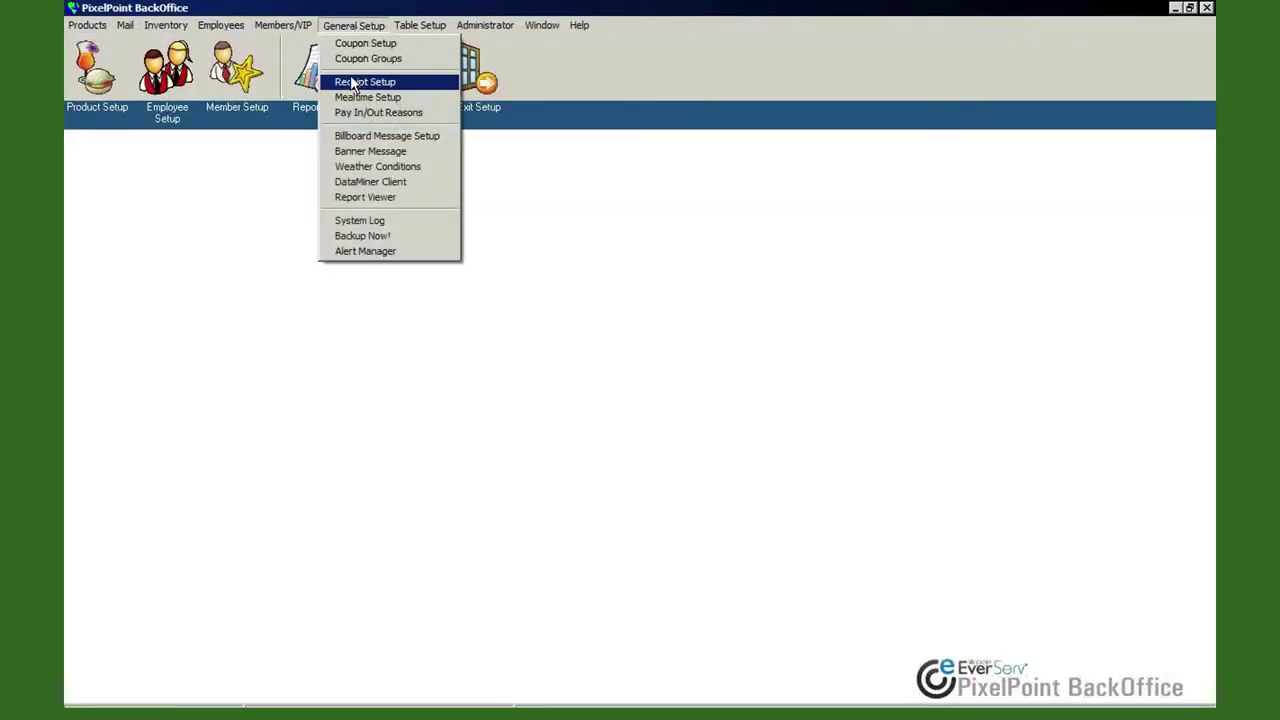
pyautogui.moveTo(420, 25)
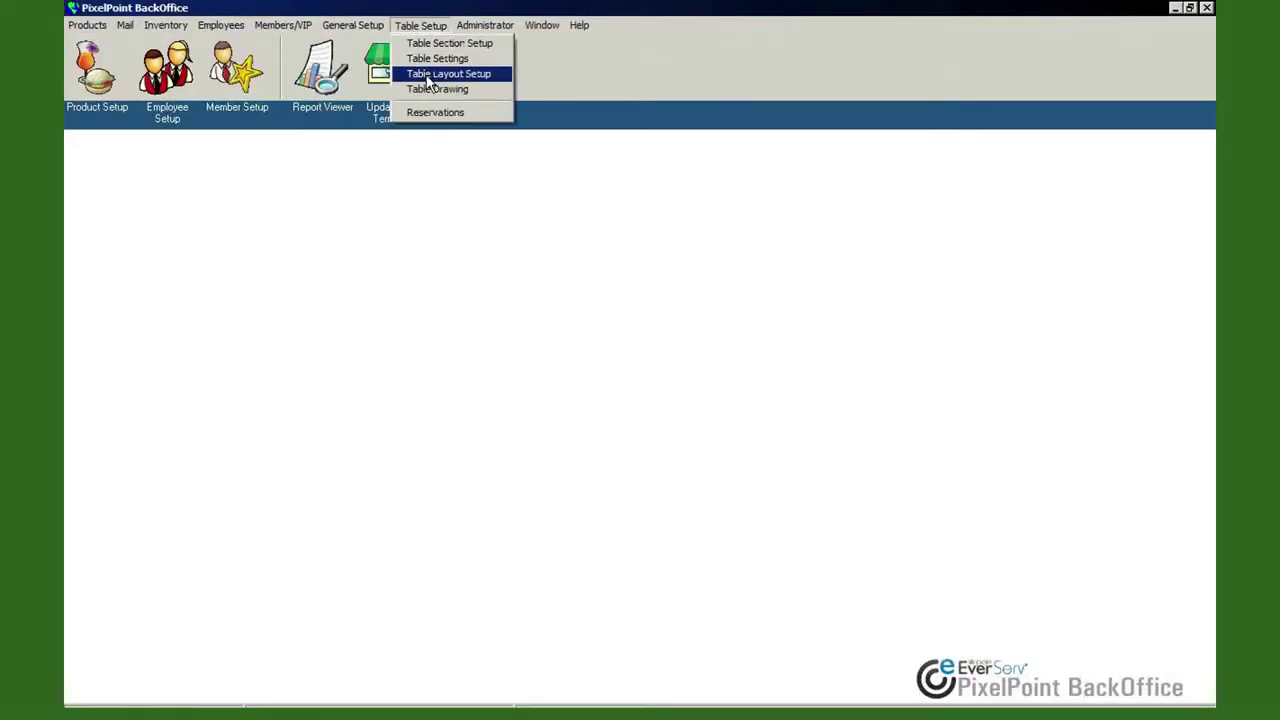
pyautogui.click(418, 74)
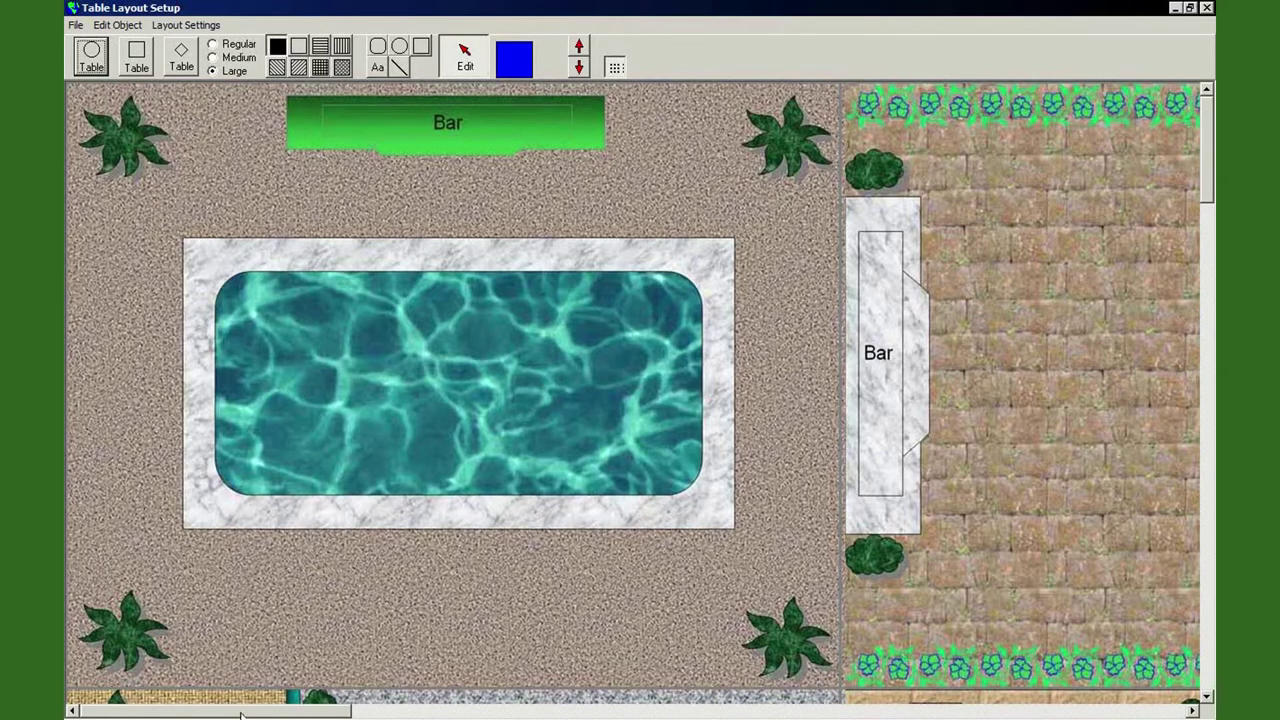
pyautogui.moveTo(240, 714); pyautogui.dragTo(328, 716)
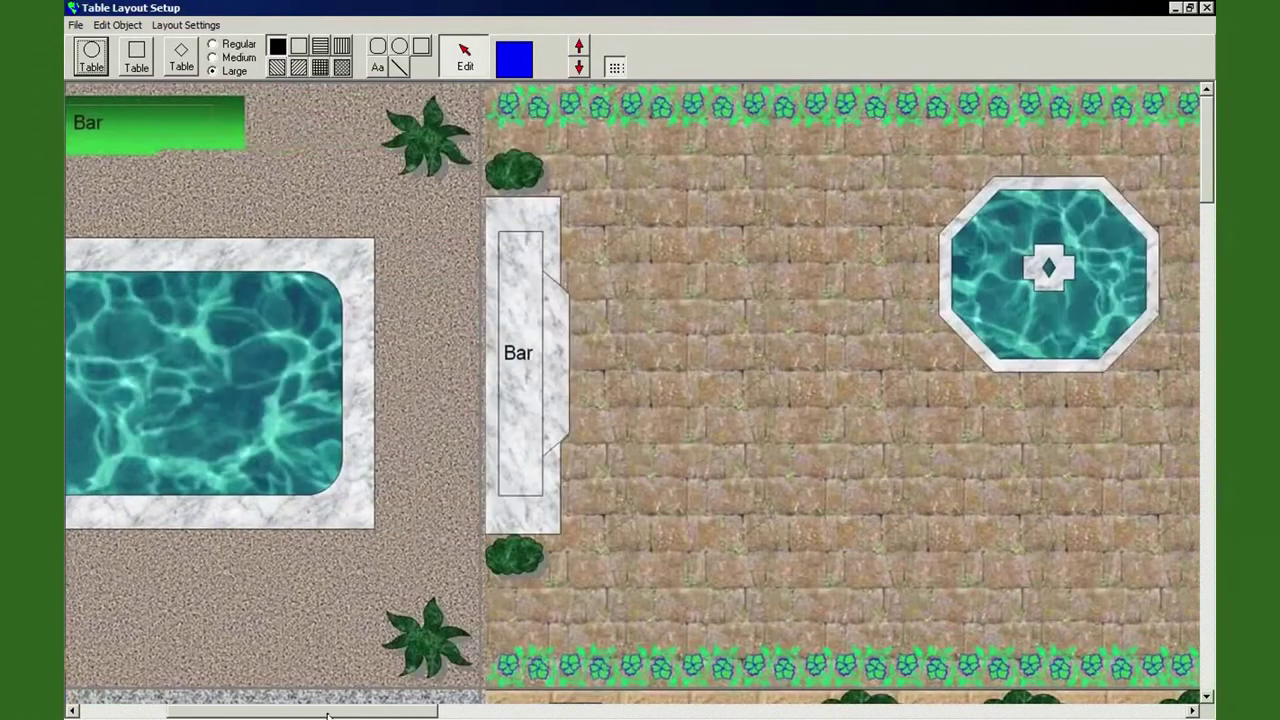
pyautogui.click(1209, 345)
pyautogui.moveTo(1208, 300); pyautogui.dragTo(1208, 322)
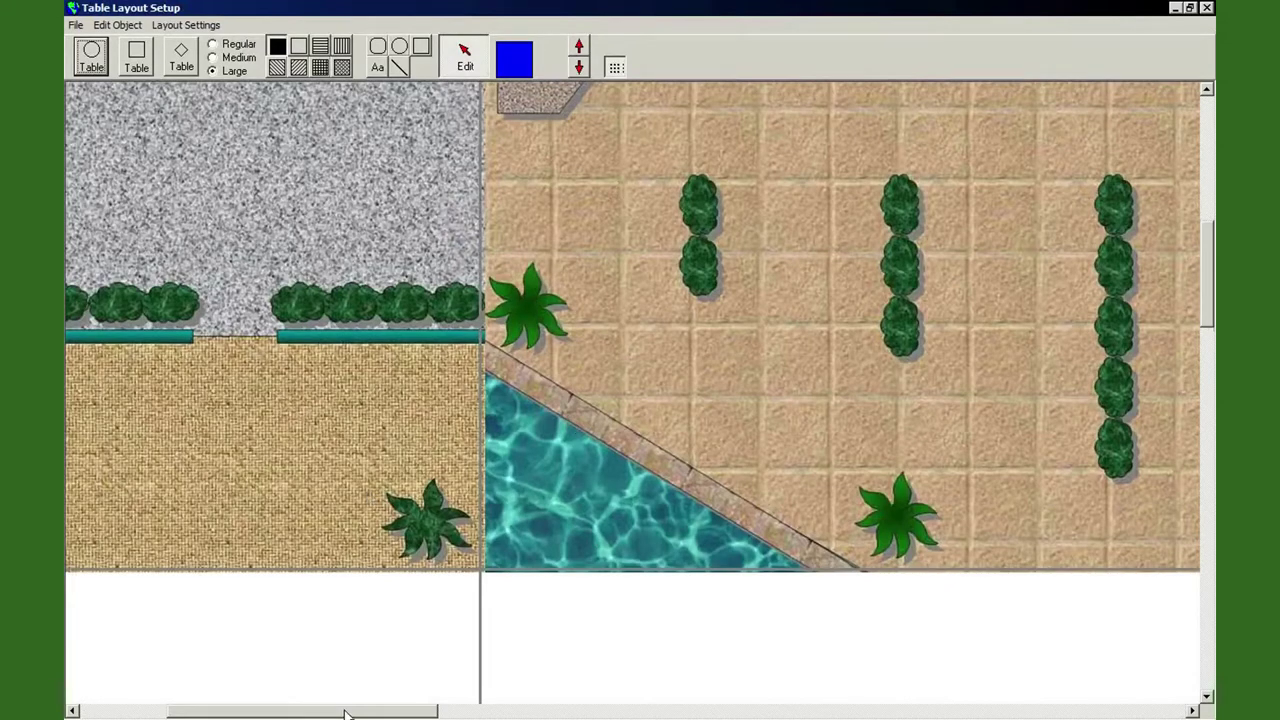
pyautogui.moveTo(1208, 322); pyautogui.dragTo(1203, 300)
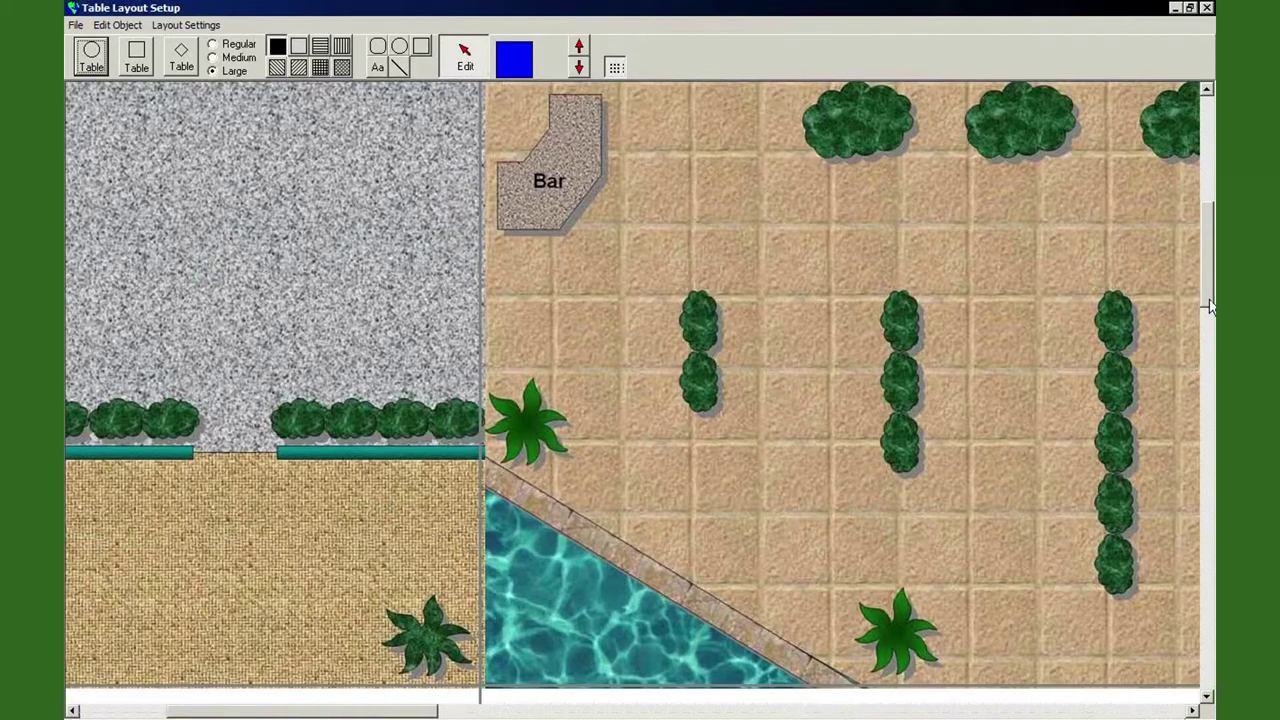
pyautogui.moveTo(1208, 306); pyautogui.dragTo(1208, 288)
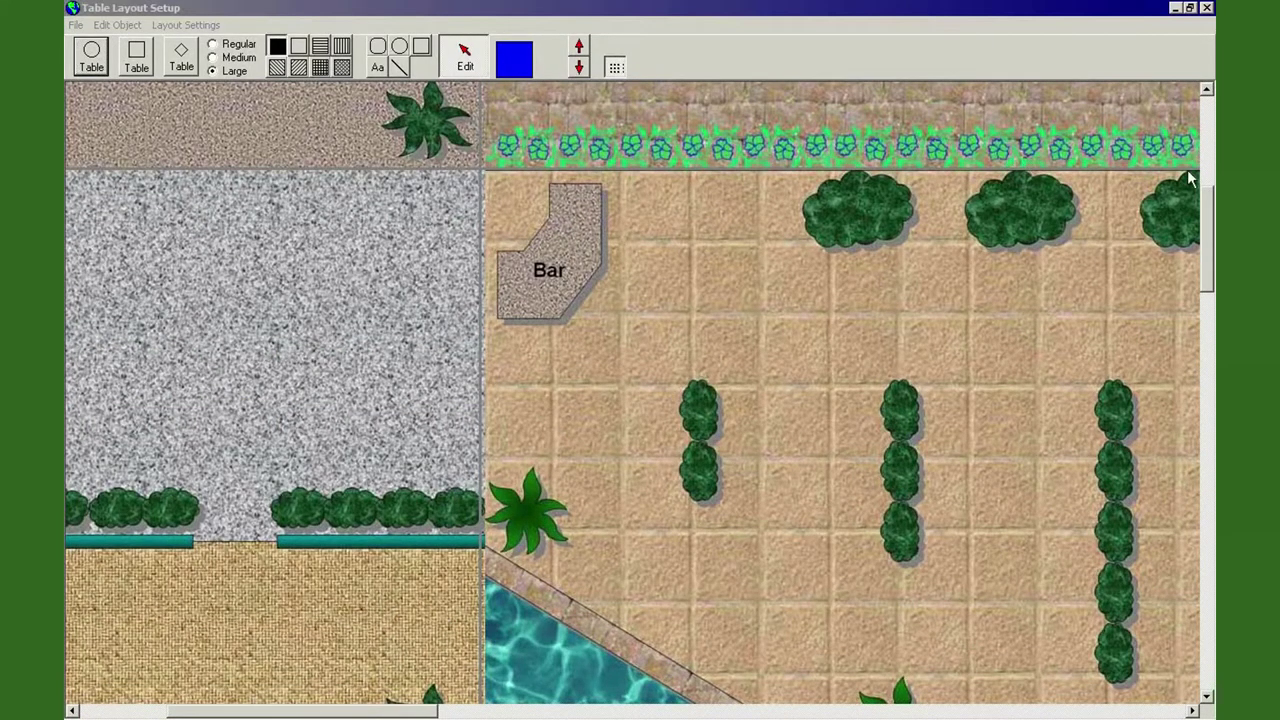
pyautogui.moveTo(1210, 224); pyautogui.dragTo(1211, 200)
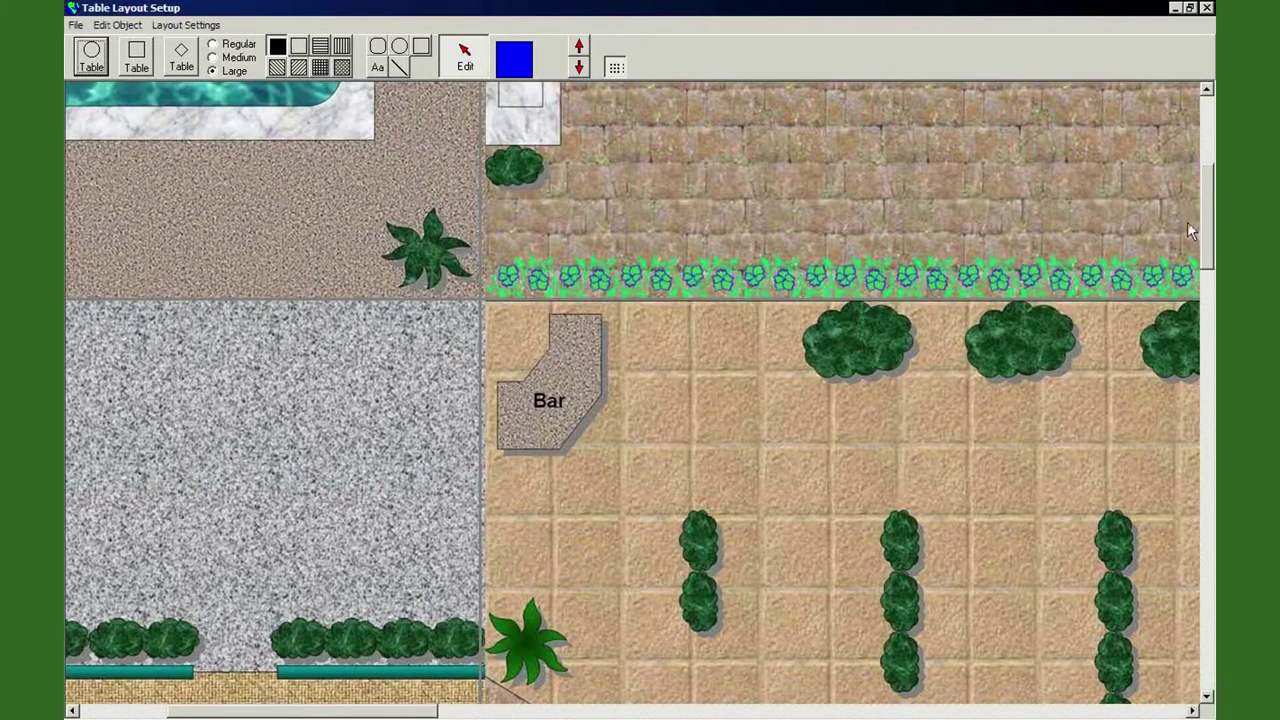
pyautogui.moveTo(1206, 215); pyautogui.dragTo(1204, 190)
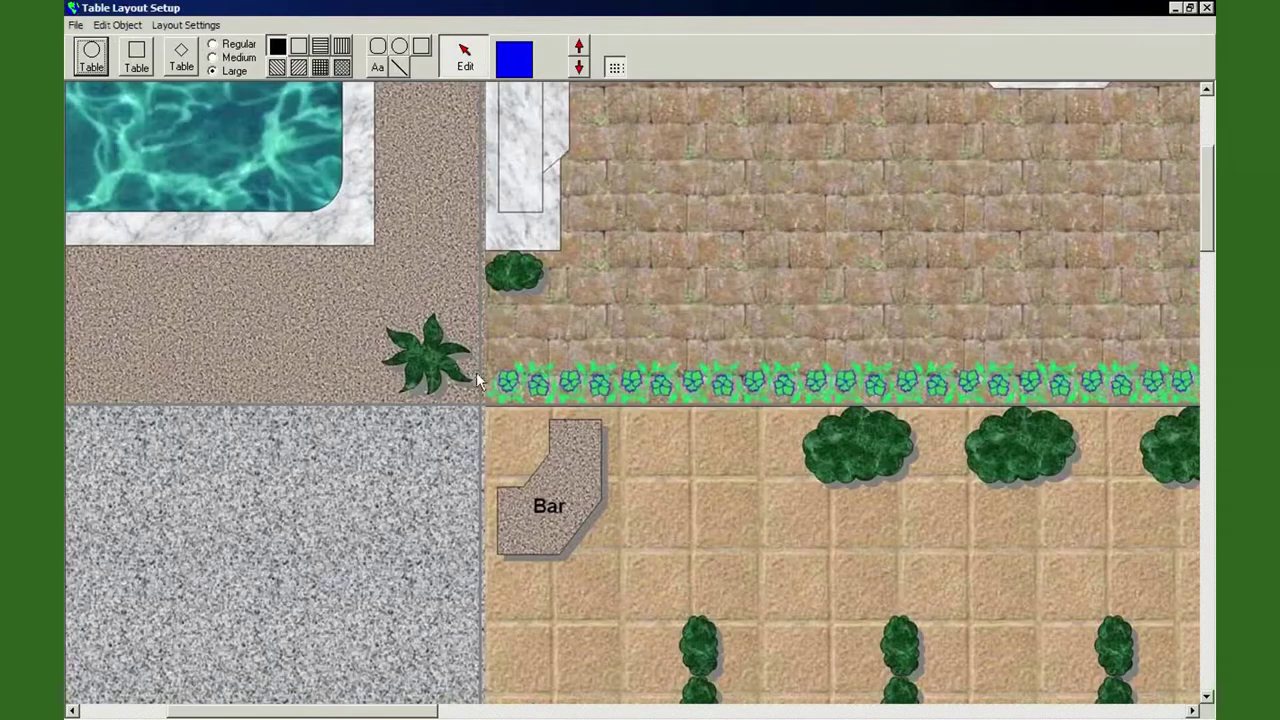
pyautogui.moveTo(1208, 235); pyautogui.dragTo(1201, 162)
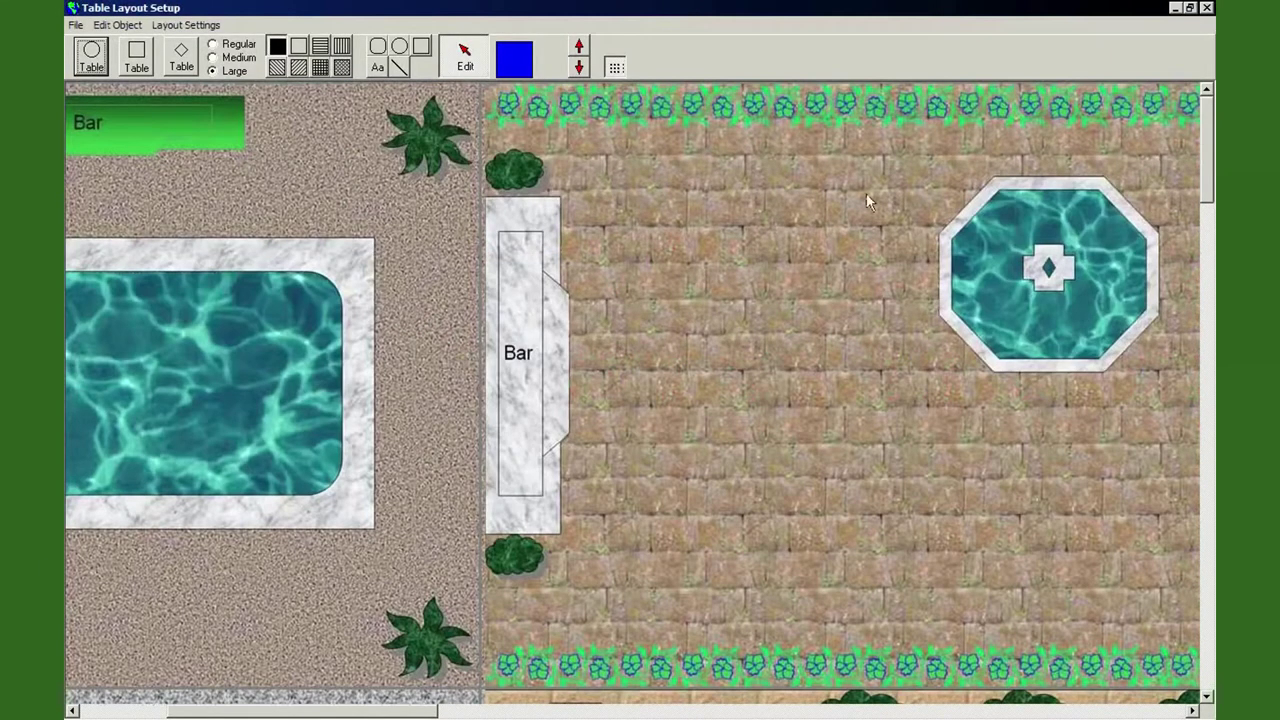
pyautogui.moveTo(382, 713); pyautogui.dragTo(420, 713)
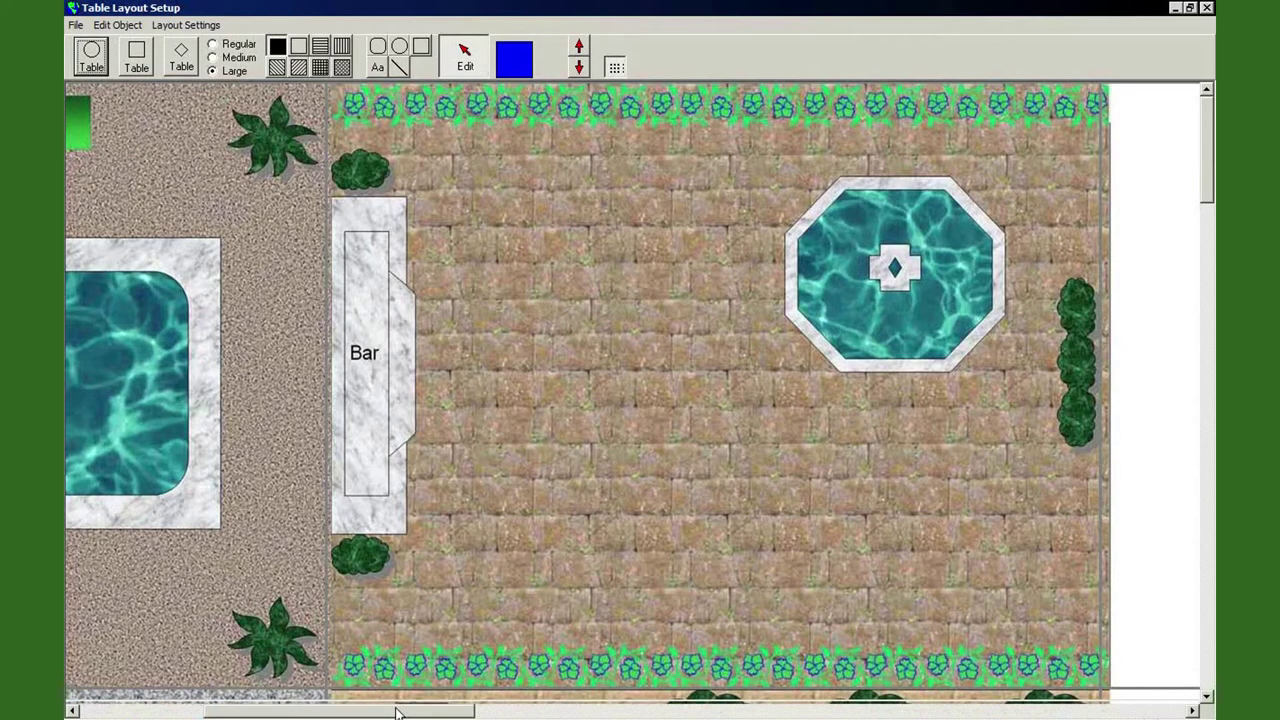
pyautogui.moveTo(396, 713); pyautogui.dragTo(274, 713)
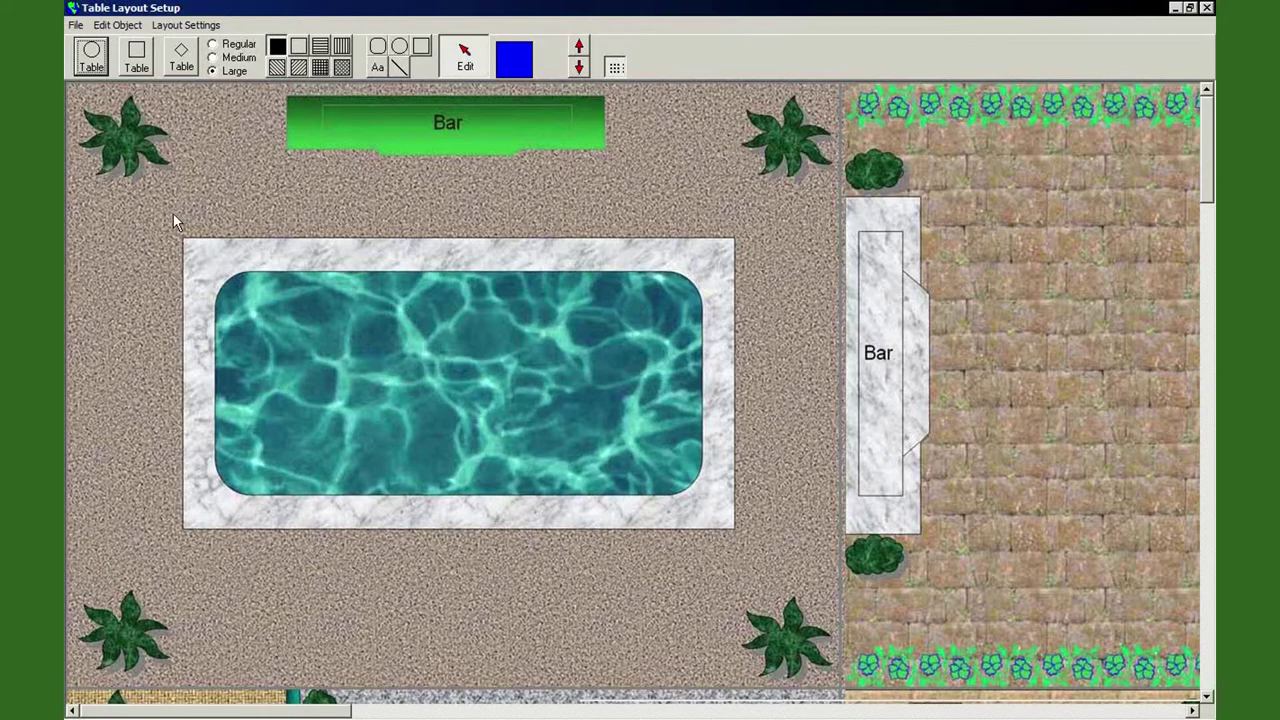
# Load the saved layout file Demo 4 Section 1024.FLR
pyautogui.click(75, 26)
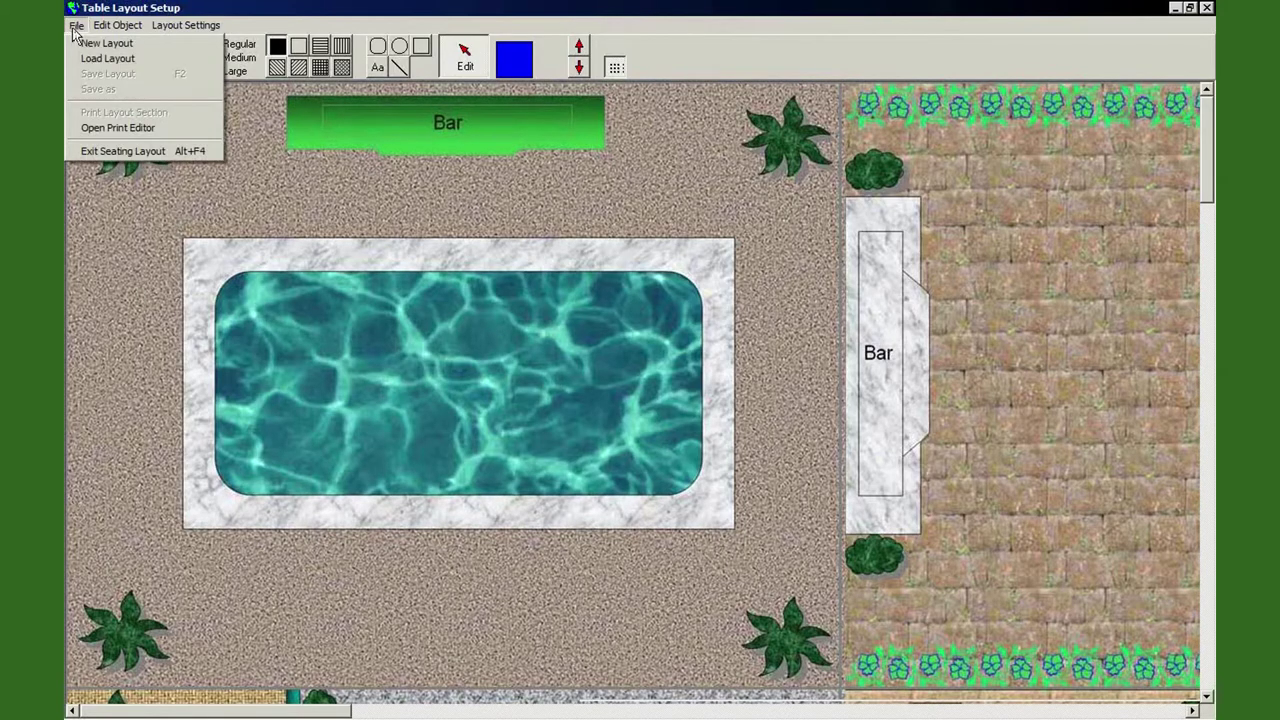
pyautogui.click(77, 58)
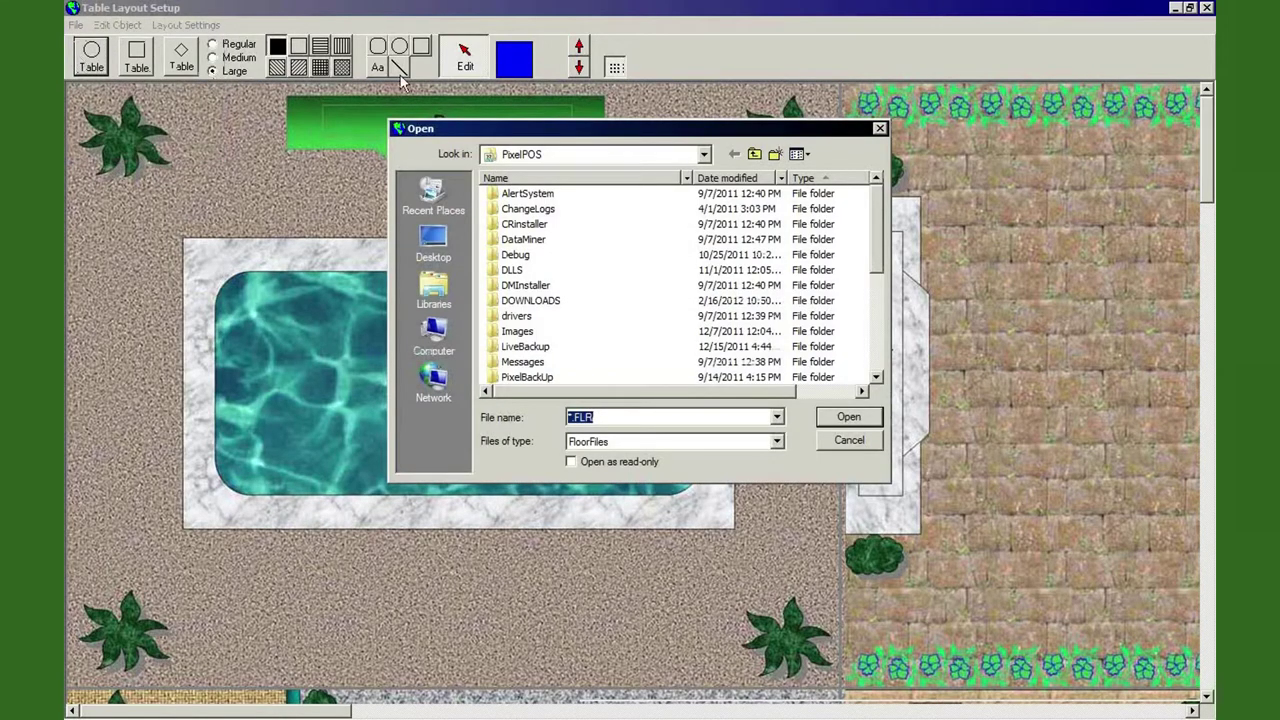
pyautogui.moveTo(877, 265); pyautogui.dragTo(880, 360)
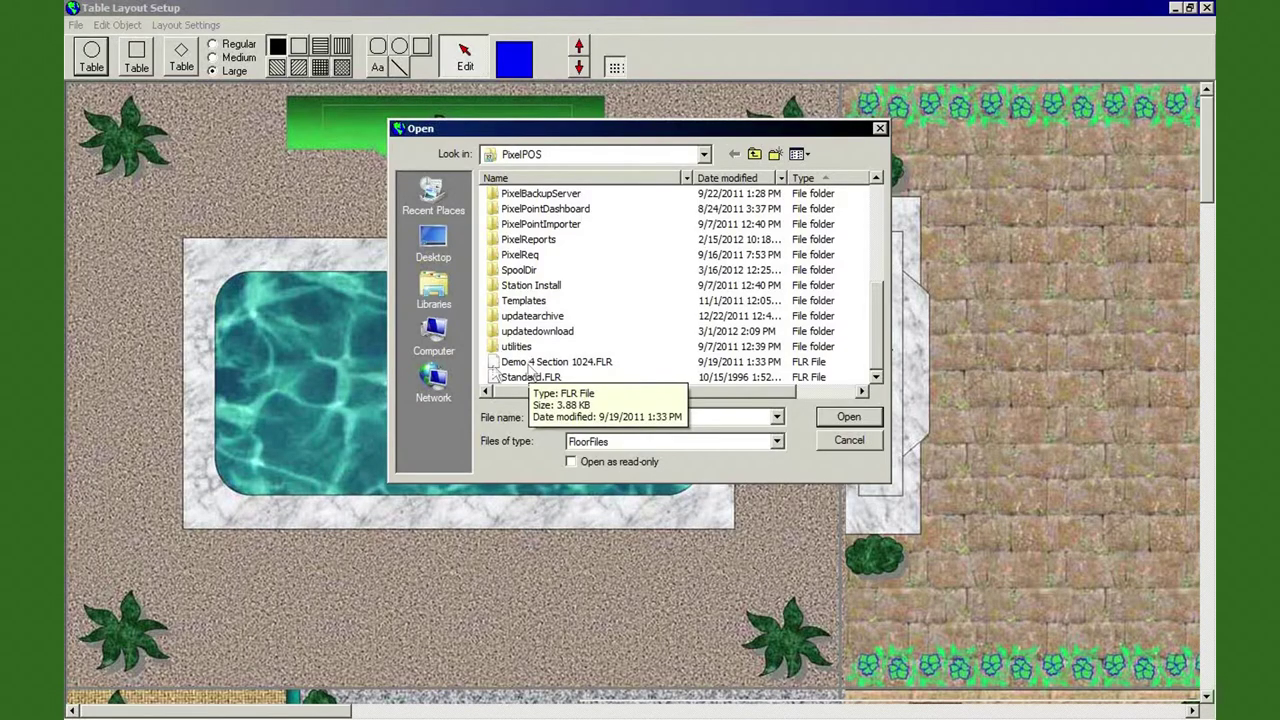
pyautogui.click(546, 364)
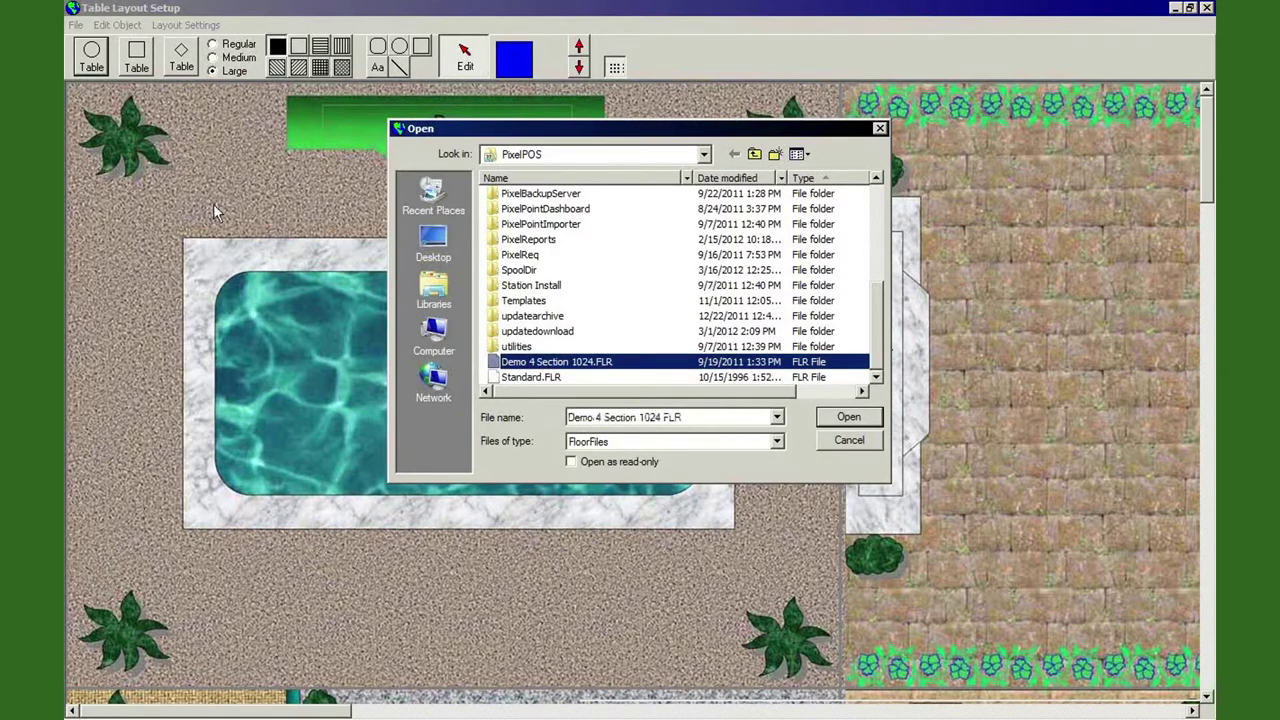
pyautogui.click(836, 422)
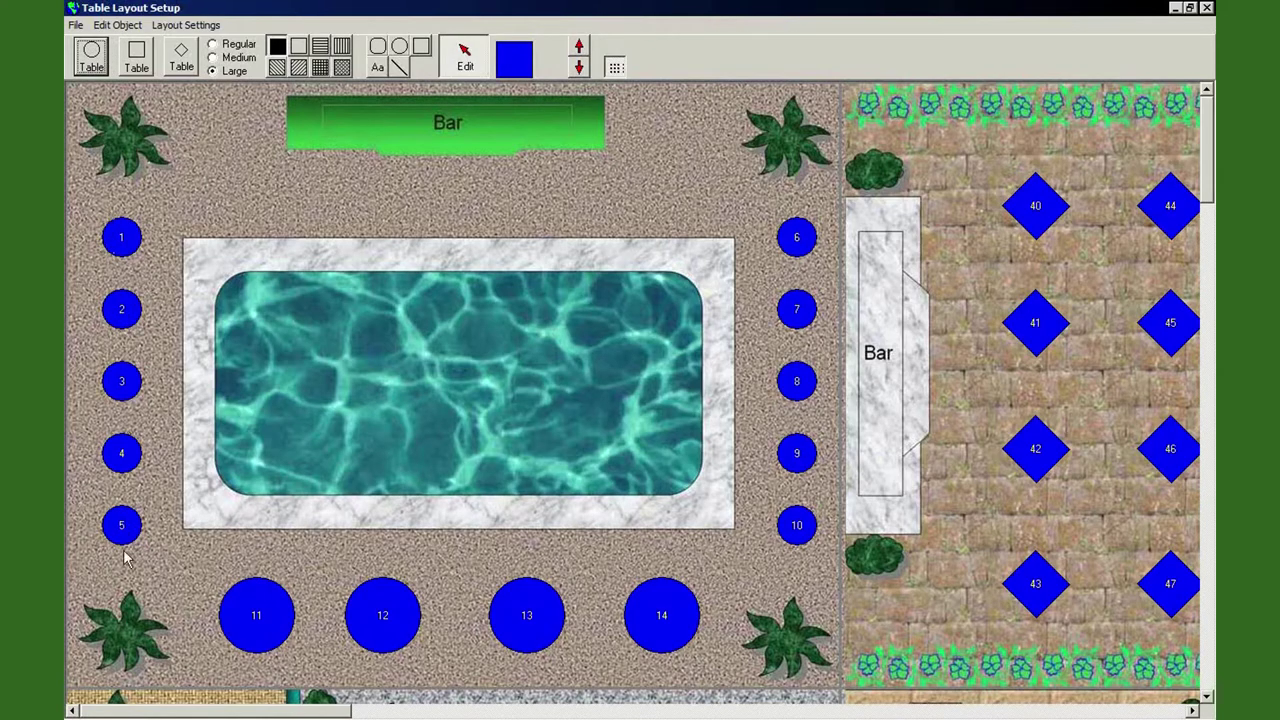
# Multi-select tables 1, 2 and 3 and bring up their context menu
pyautogui.click(114, 246)
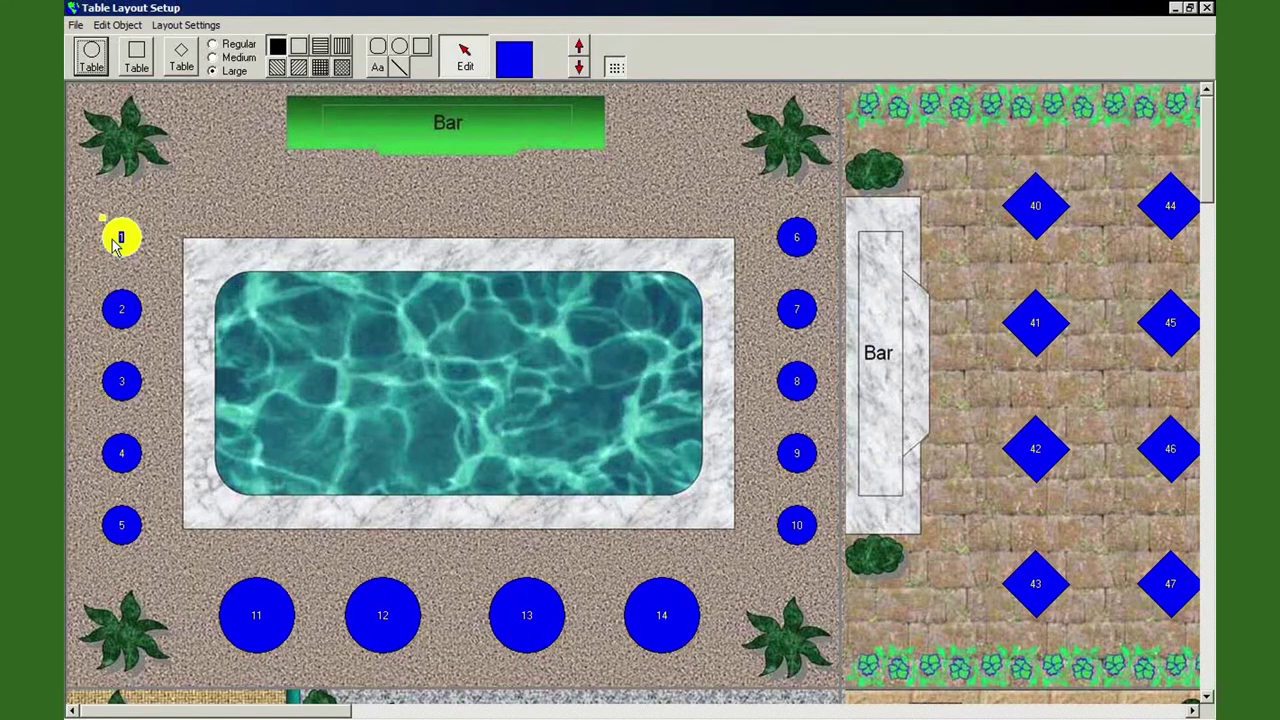
pyautogui.keyDown('shift'); pyautogui.click(114, 311); pyautogui.keyUp('shift')
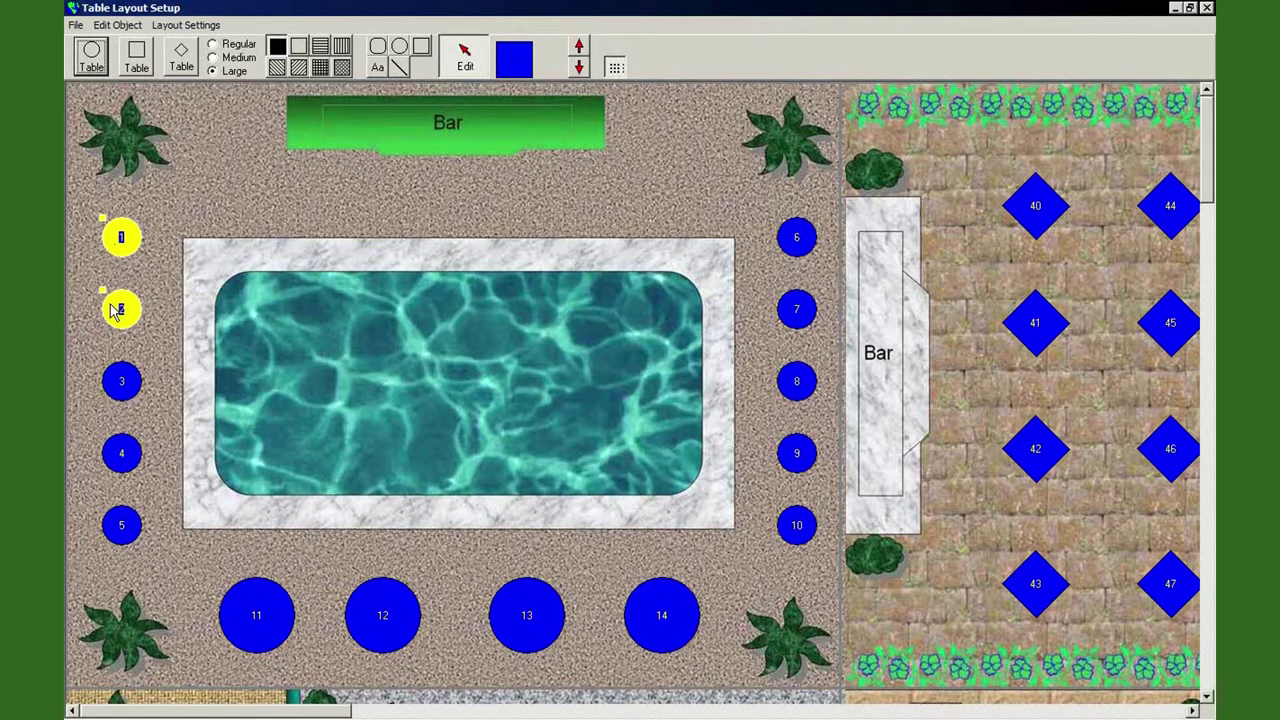
pyautogui.keyDown('shift'); pyautogui.click(117, 381); pyautogui.keyUp('shift')
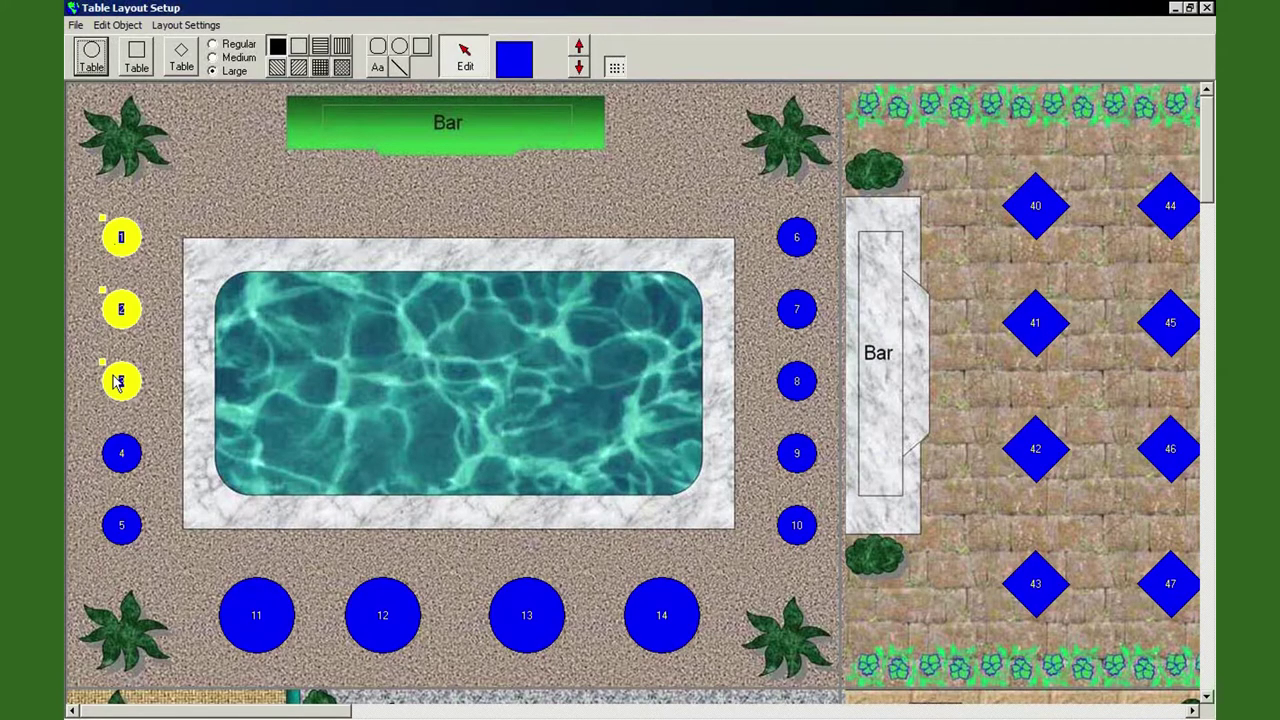
pyautogui.rightClick(118, 382)
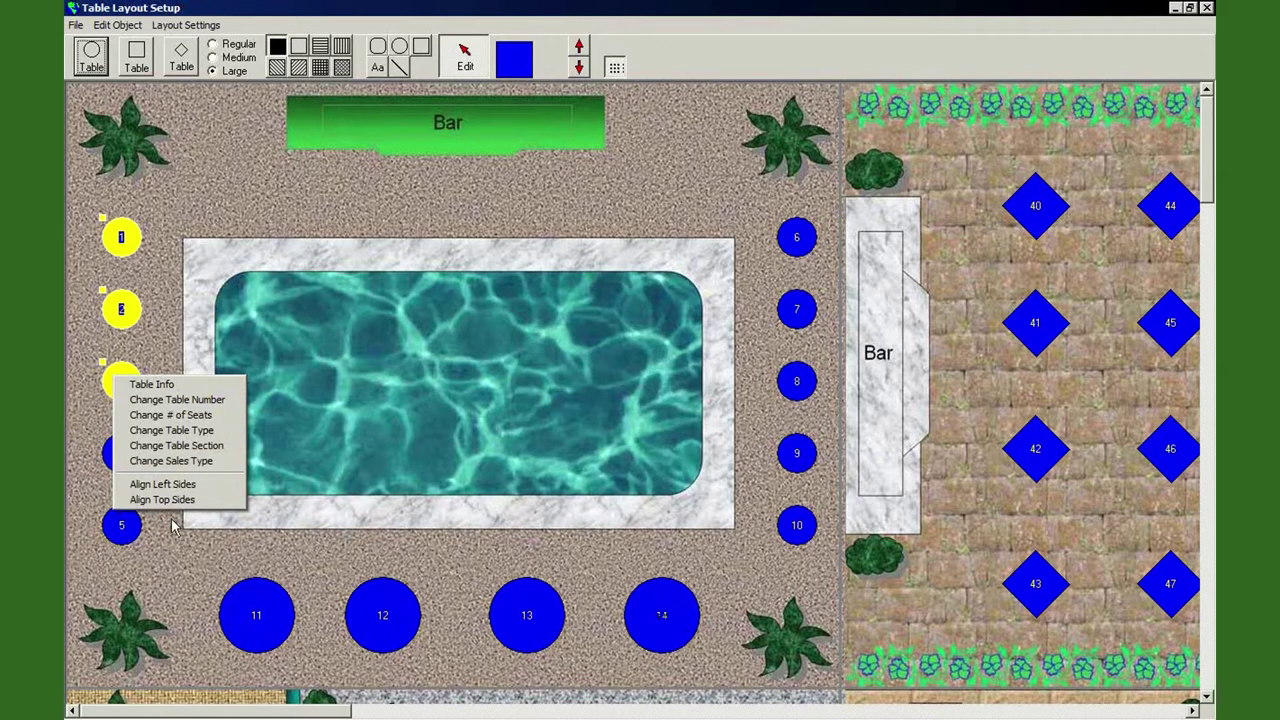
# Deselect tables 1–5 and browse the File, Layout Settings and Edit Object menus, leaving the layout unchanged
pyautogui.click(198, 208)
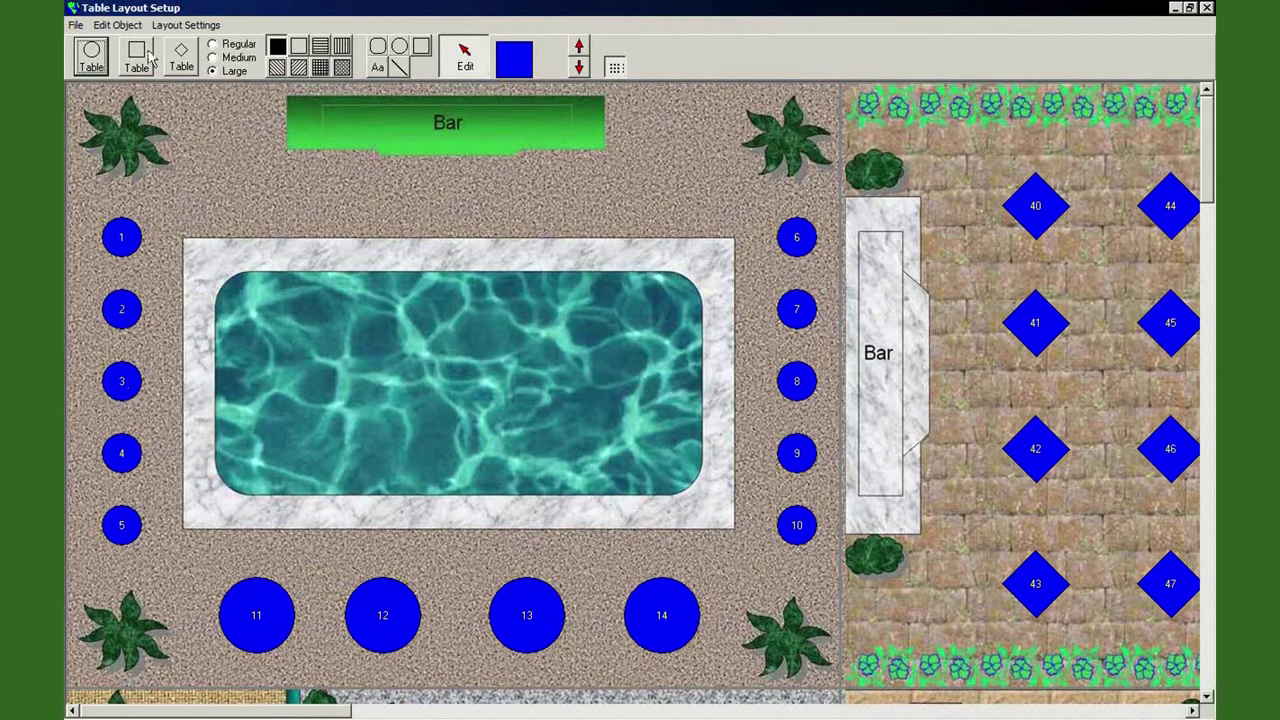
pyautogui.click(77, 26)
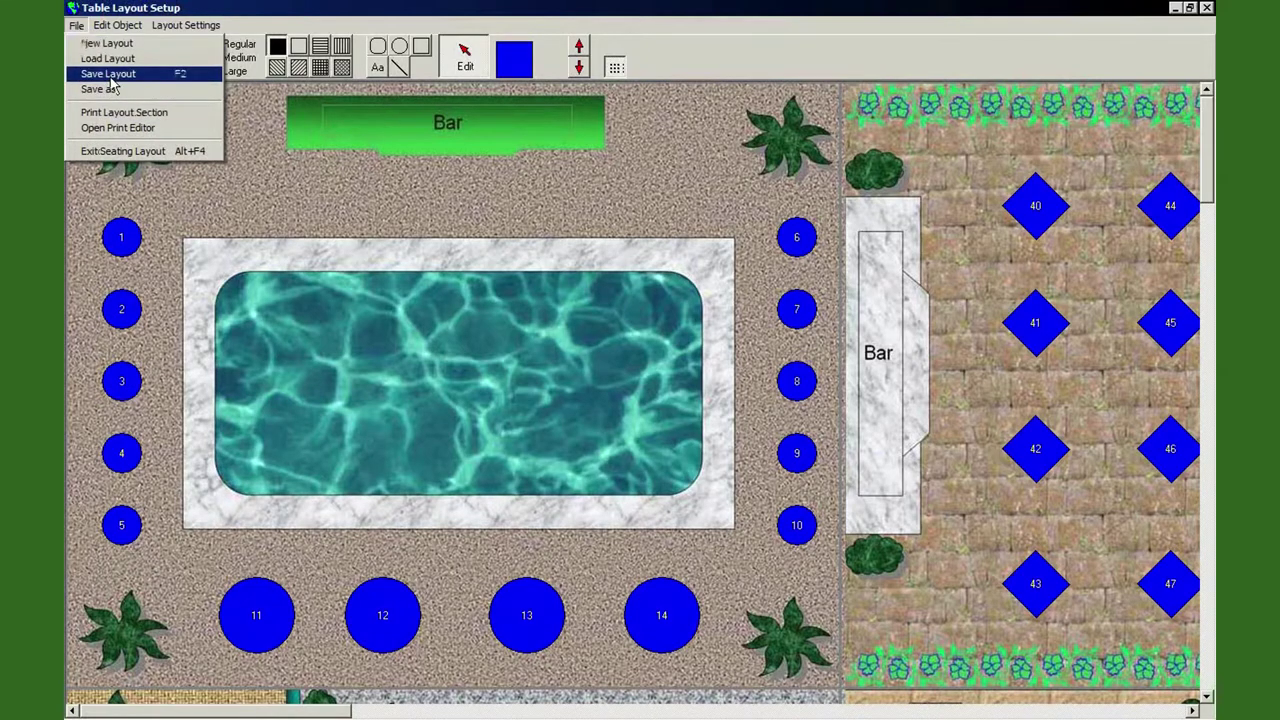
pyautogui.moveTo(180, 34)
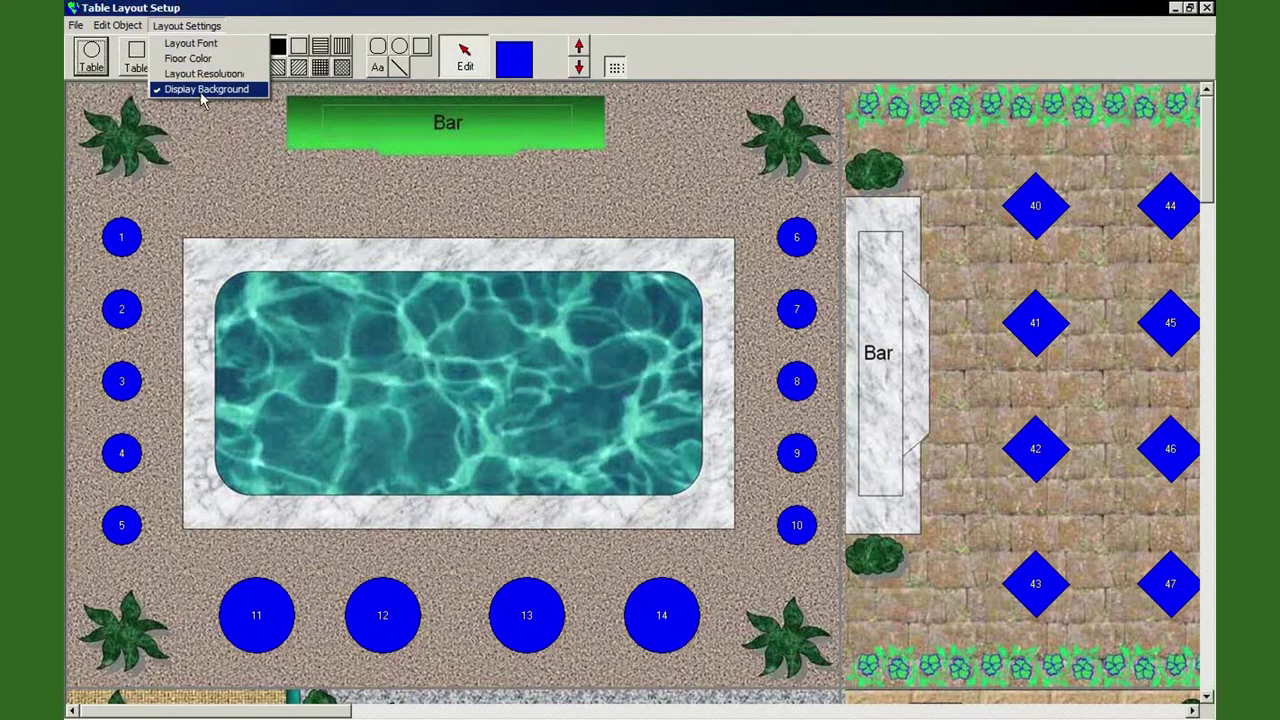
pyautogui.moveTo(102, 24)
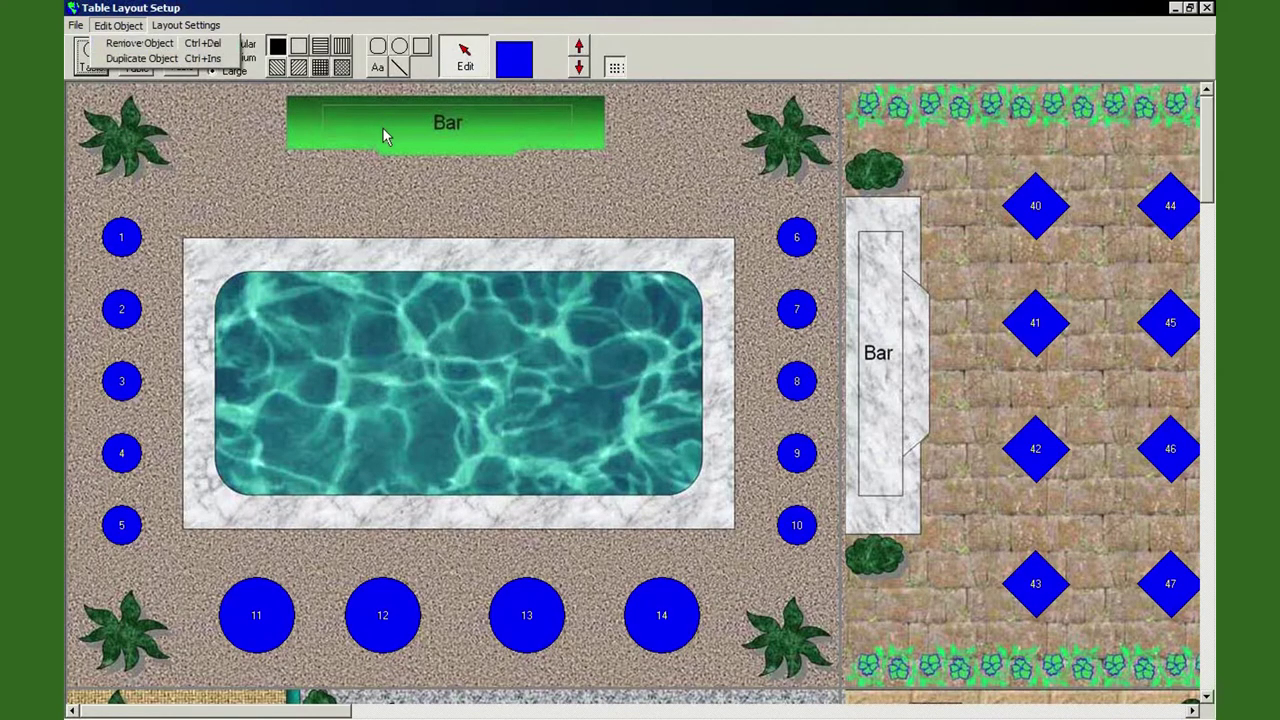
pyautogui.click(117, 160)
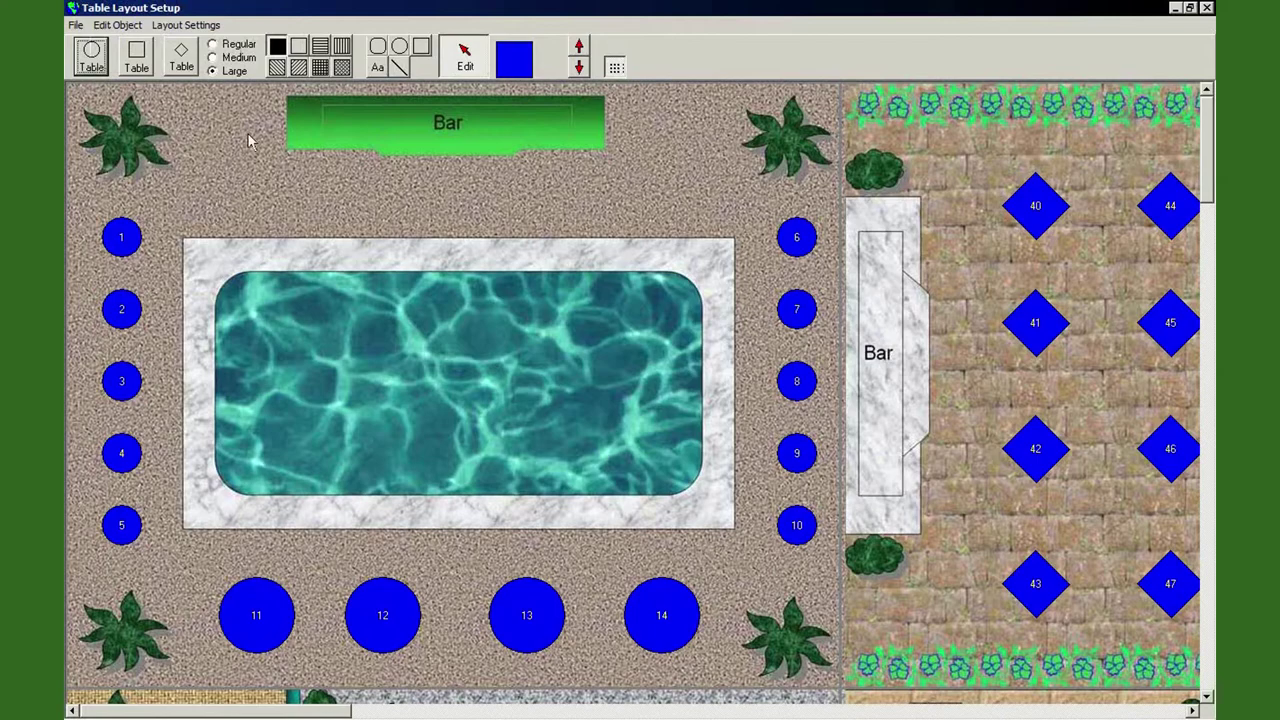
pyautogui.click(399, 46)
pyautogui.moveTo(237, 181)
pyautogui.mouseDown()
pyautogui.moveTo(366, 243)
pyautogui.moveTo(361, 272)
pyautogui.mouseUp()
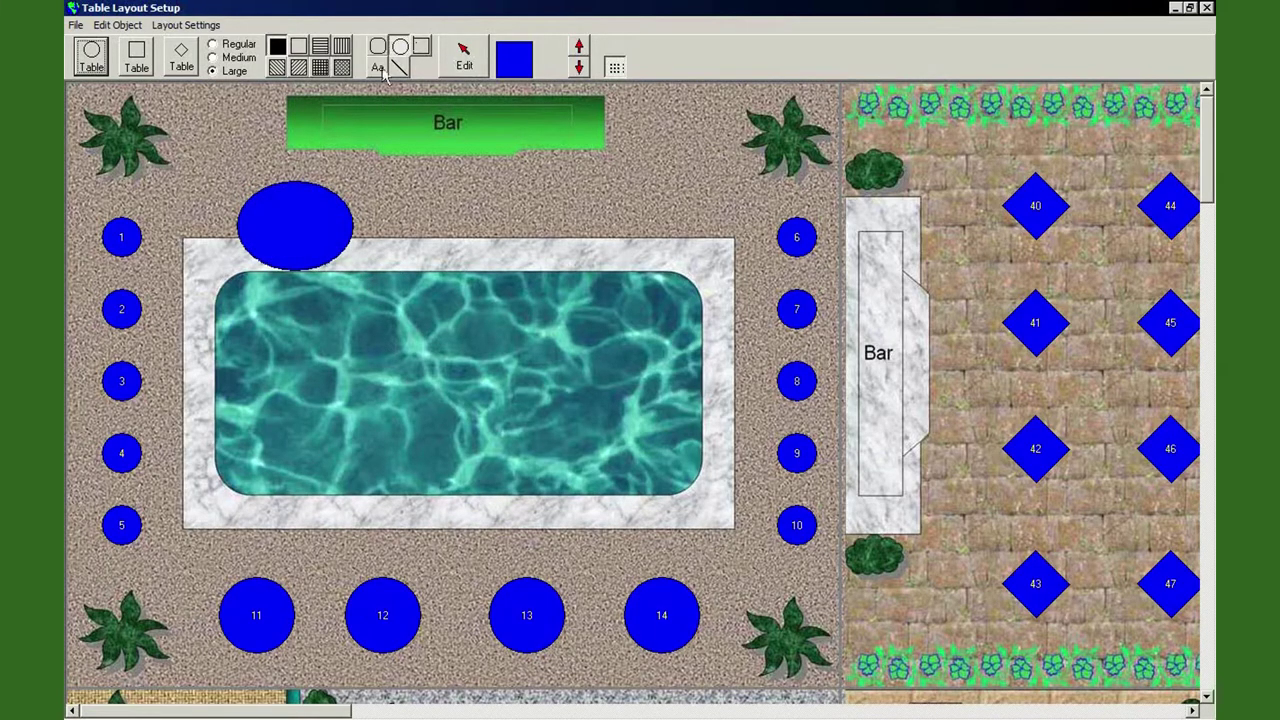
pyautogui.click(464, 66)
pyautogui.click(293, 228)
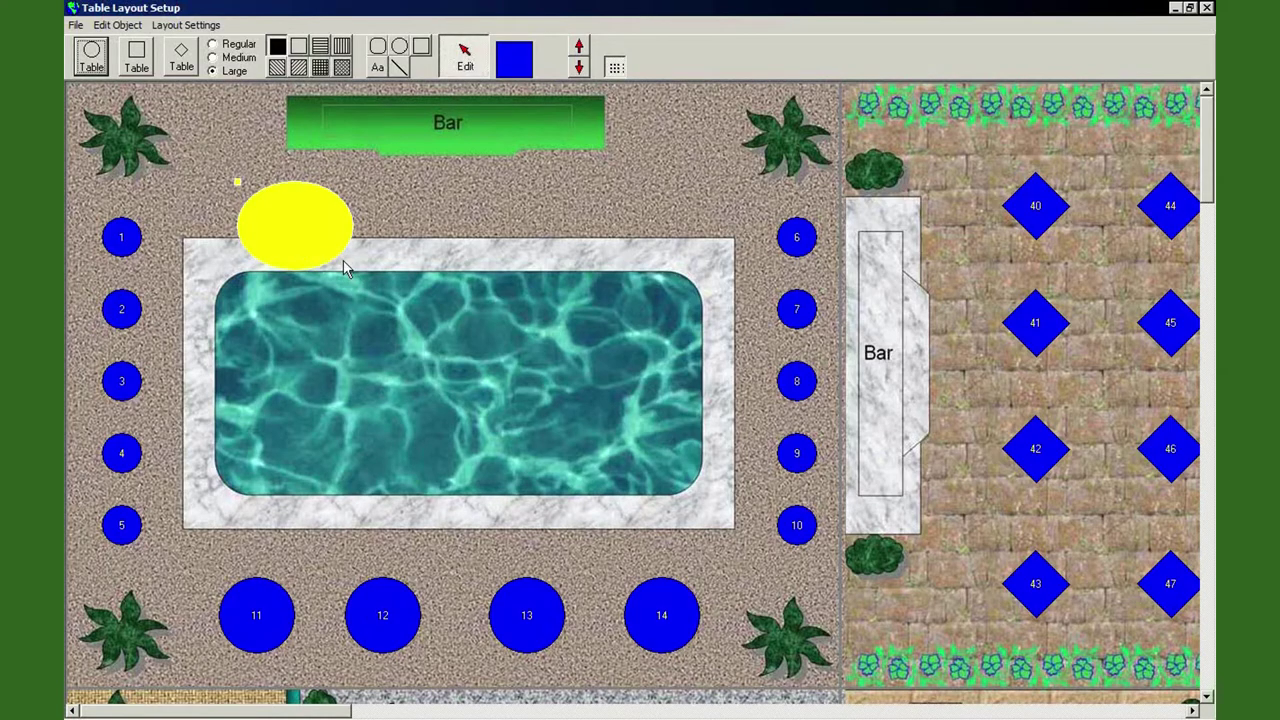
pyautogui.click(116, 27)
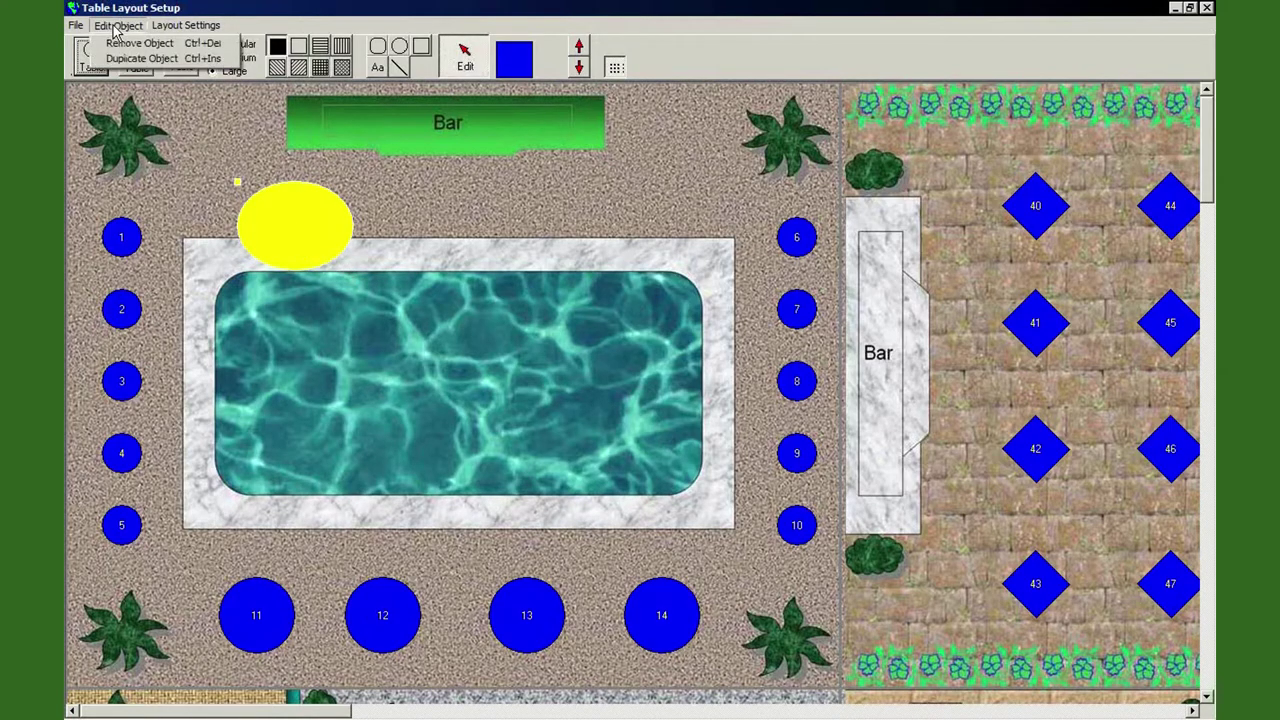
pyautogui.click(124, 58)
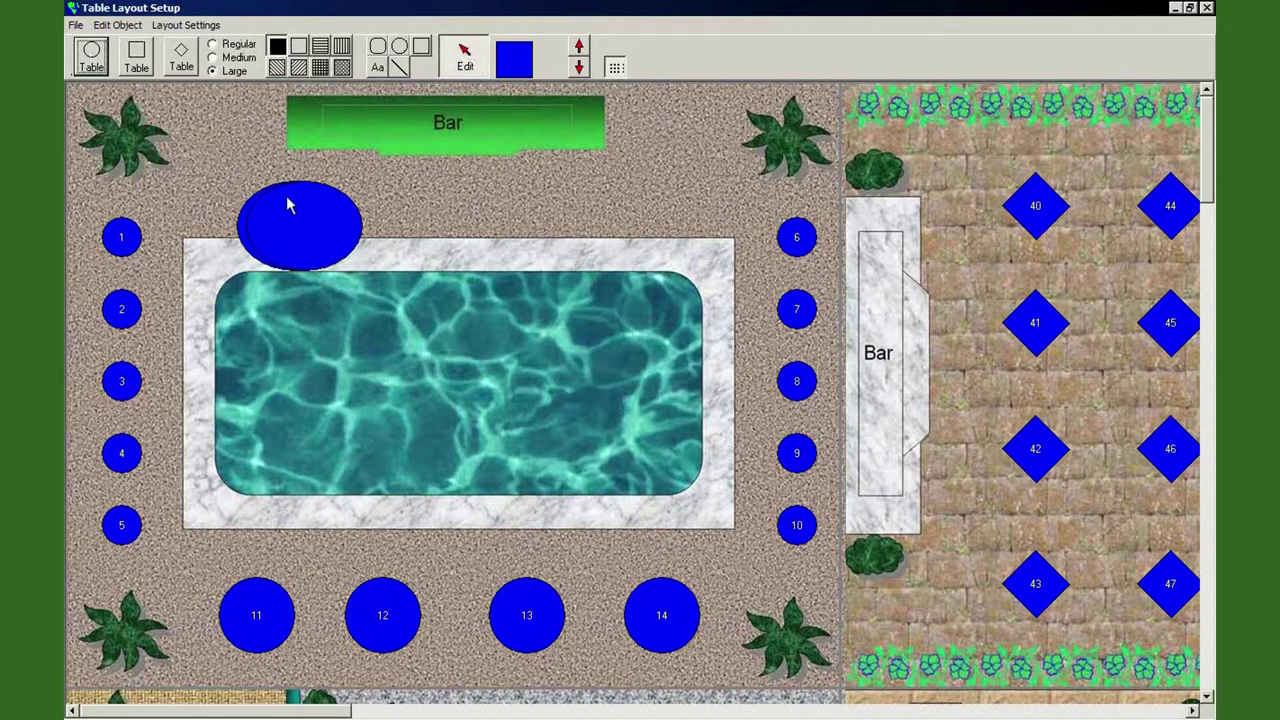
pyautogui.moveTo(306, 214); pyautogui.dragTo(399, 281)
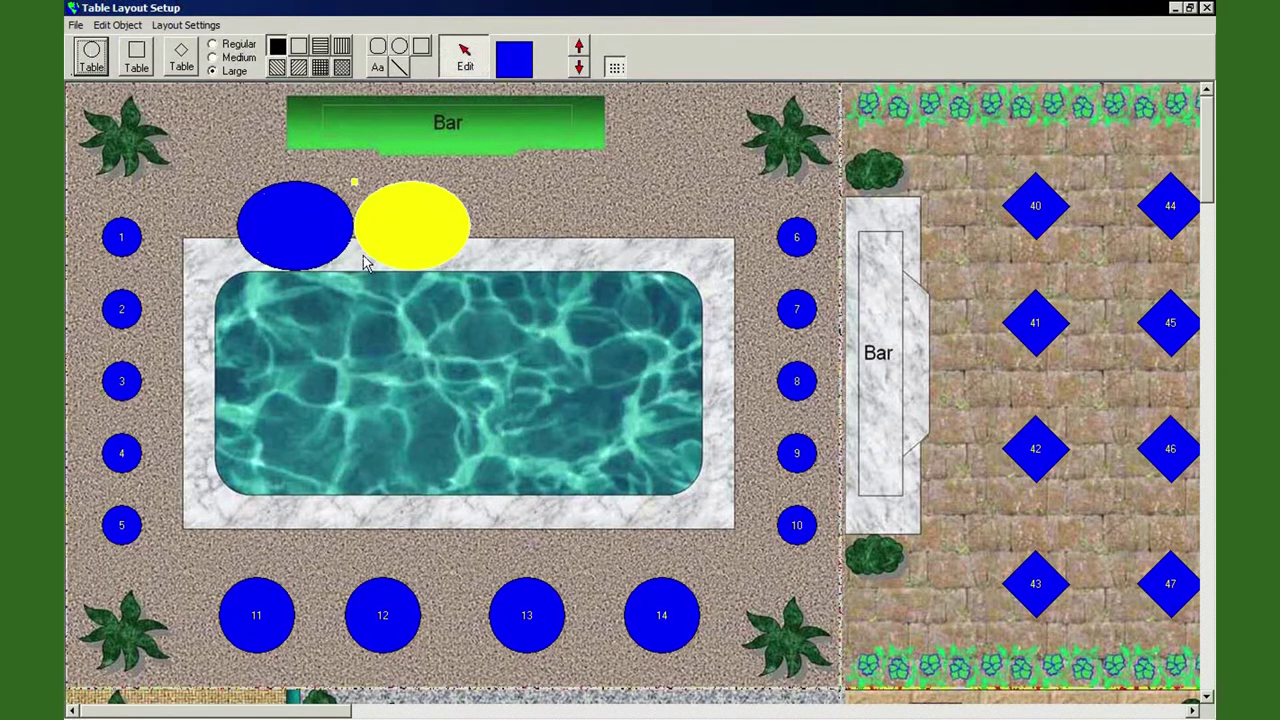
pyautogui.click(525, 220)
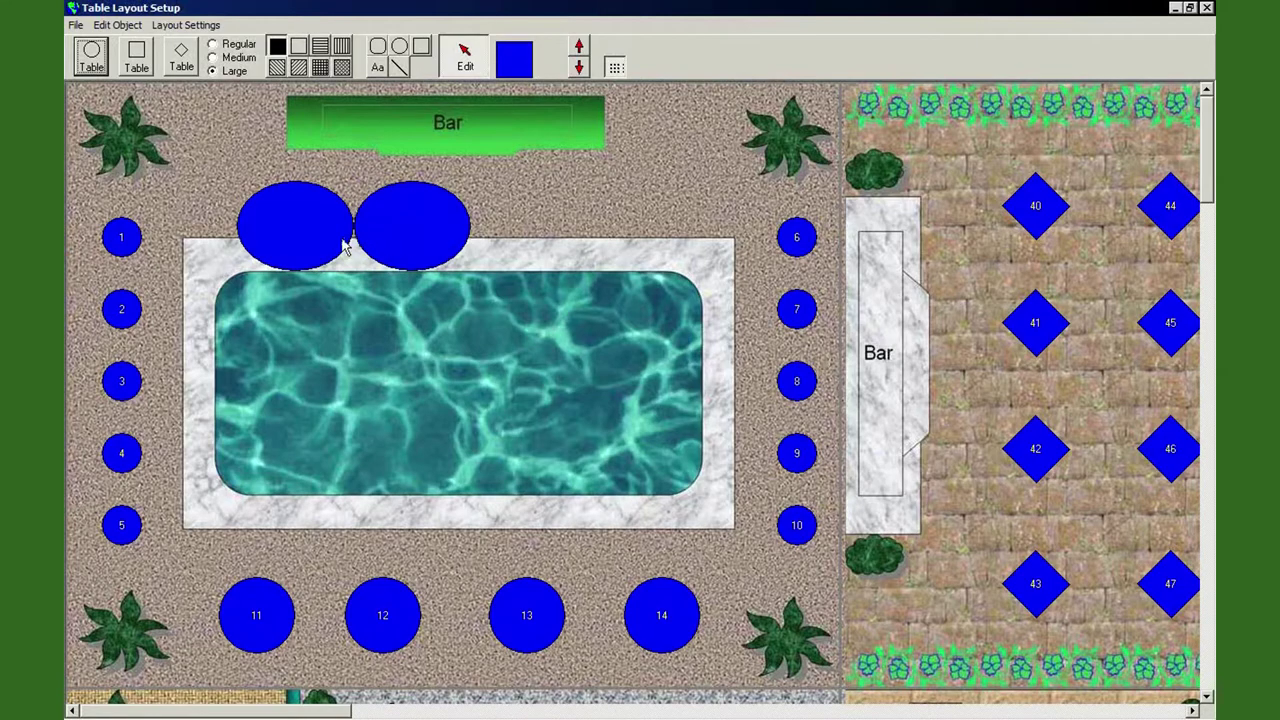
pyautogui.click(378, 250)
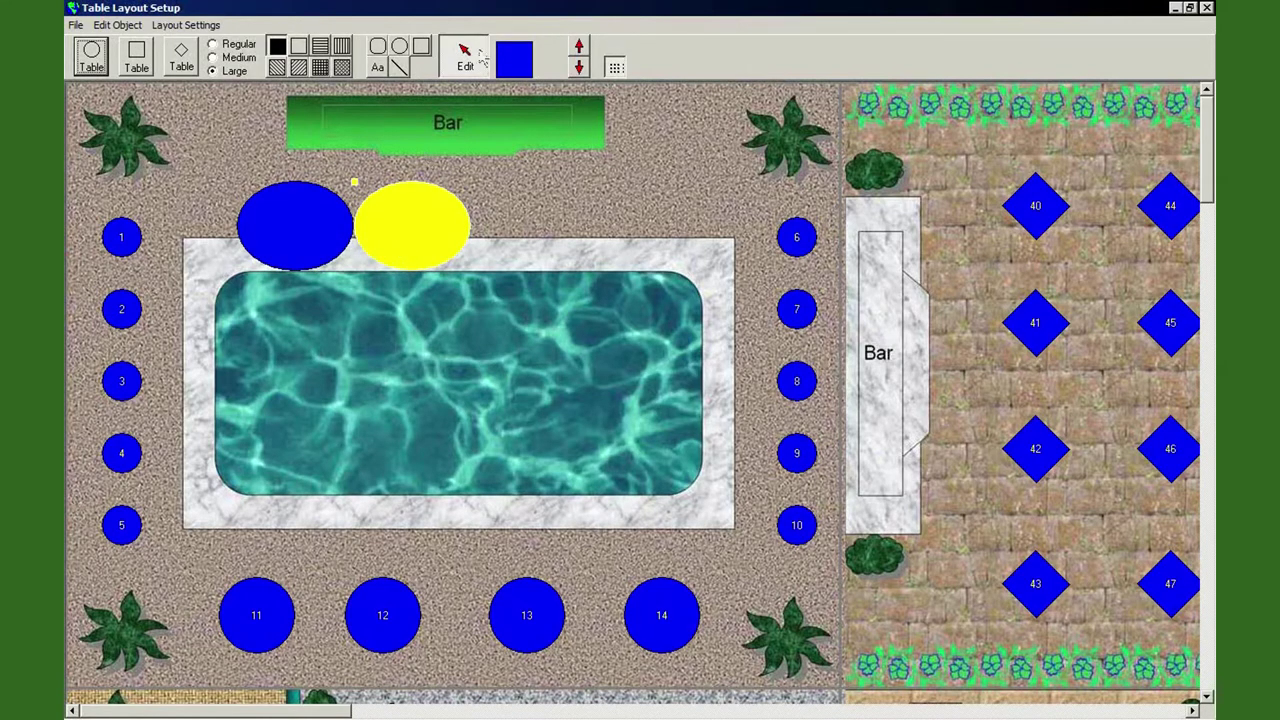
pyautogui.click(118, 25)
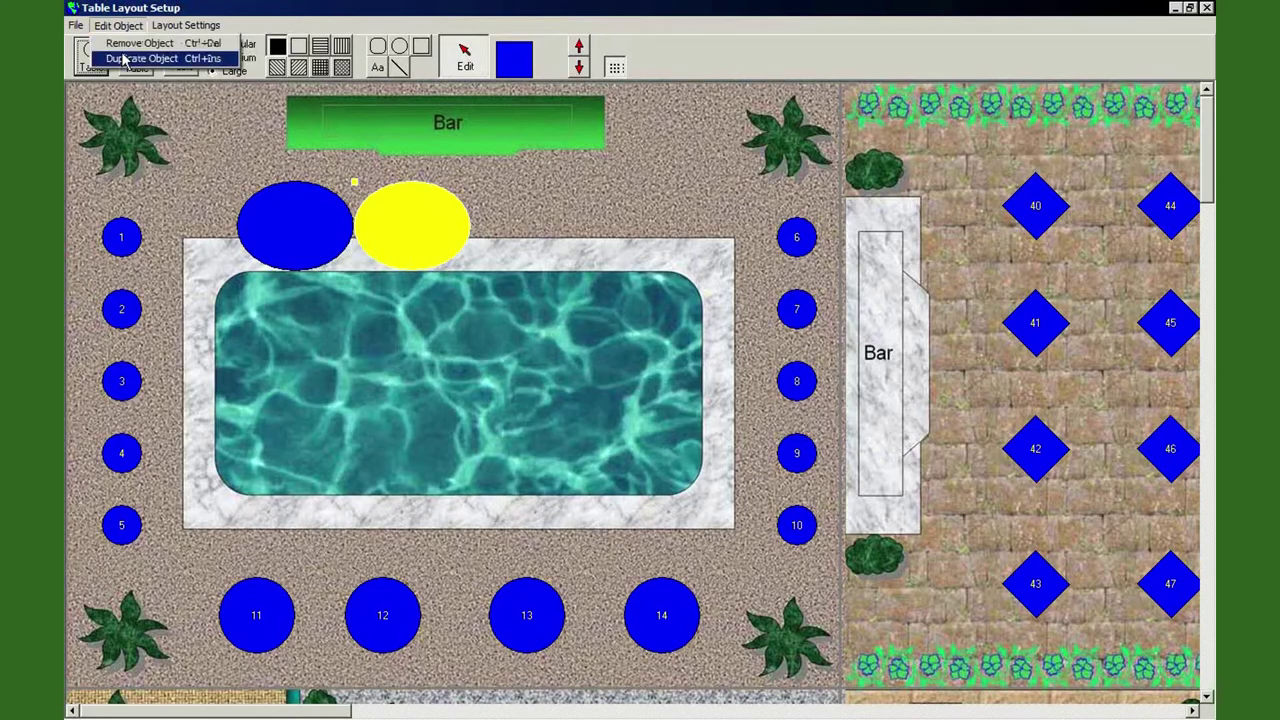
pyautogui.click(125, 44)
pyautogui.click(271, 214)
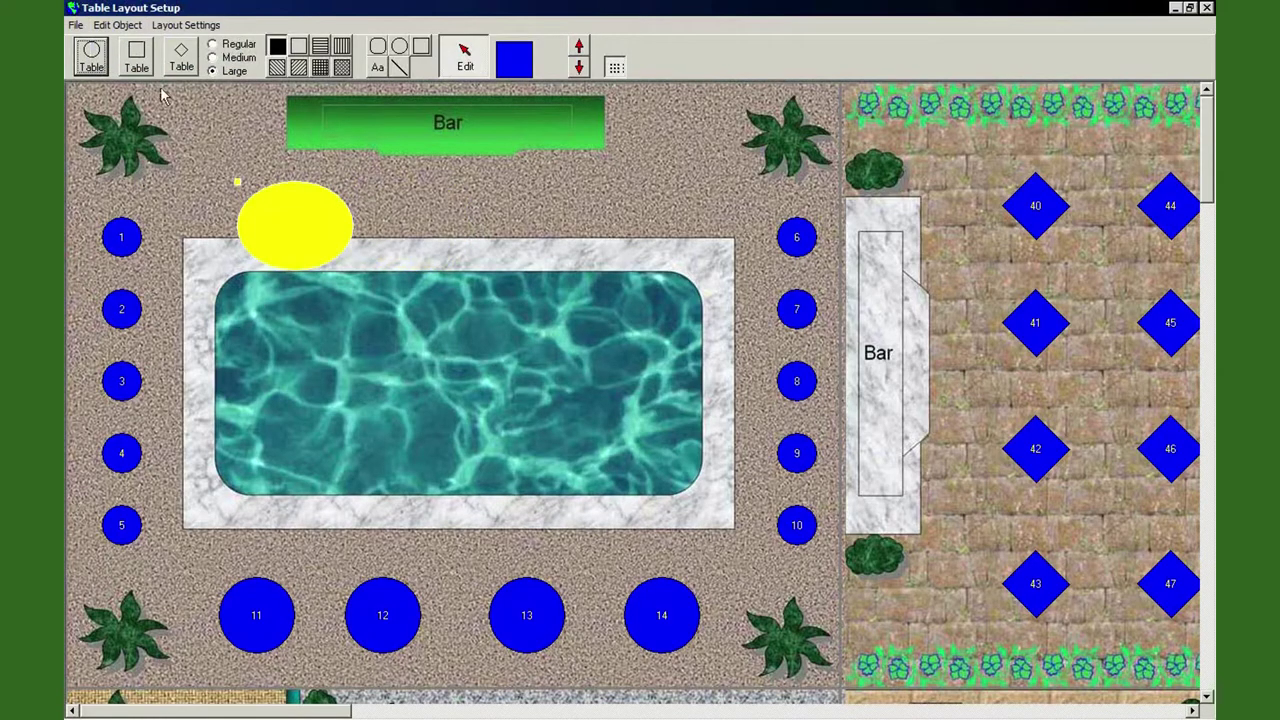
pyautogui.click(115, 26)
pyautogui.click(125, 44)
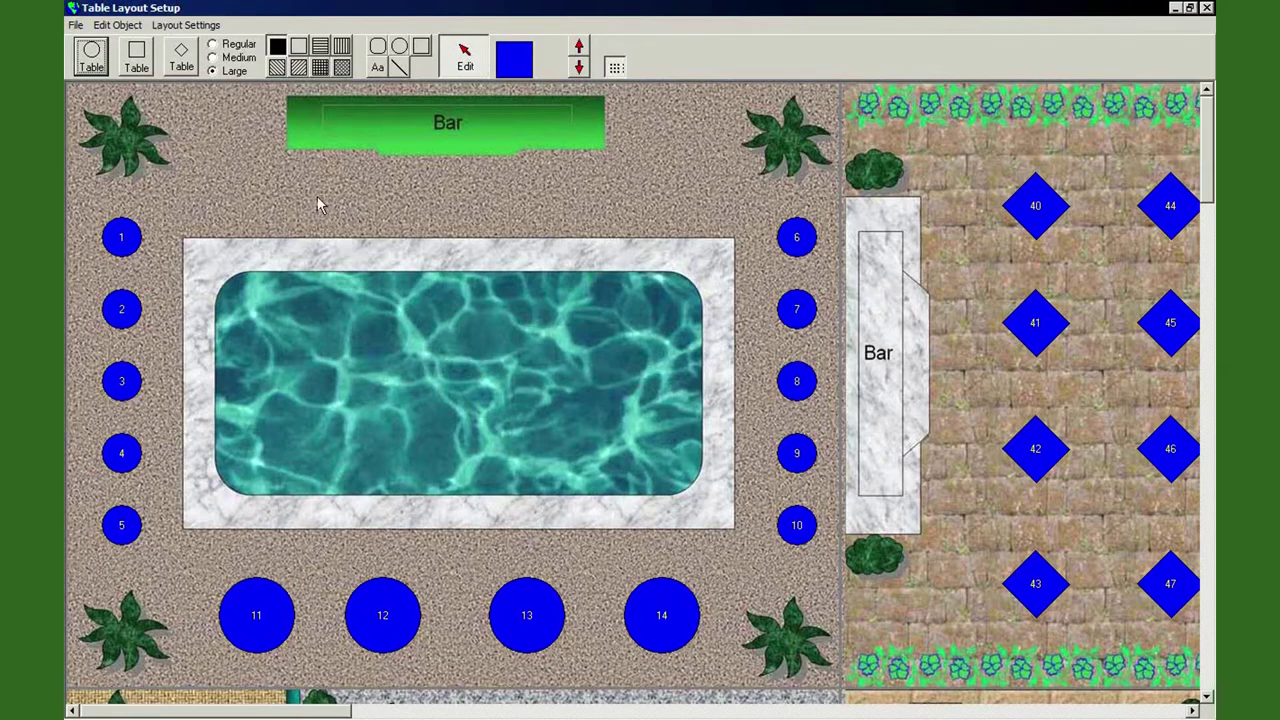
# Look through the Edit Object menu, then the File menu showing Print Layout Section
pyautogui.click(121, 28)
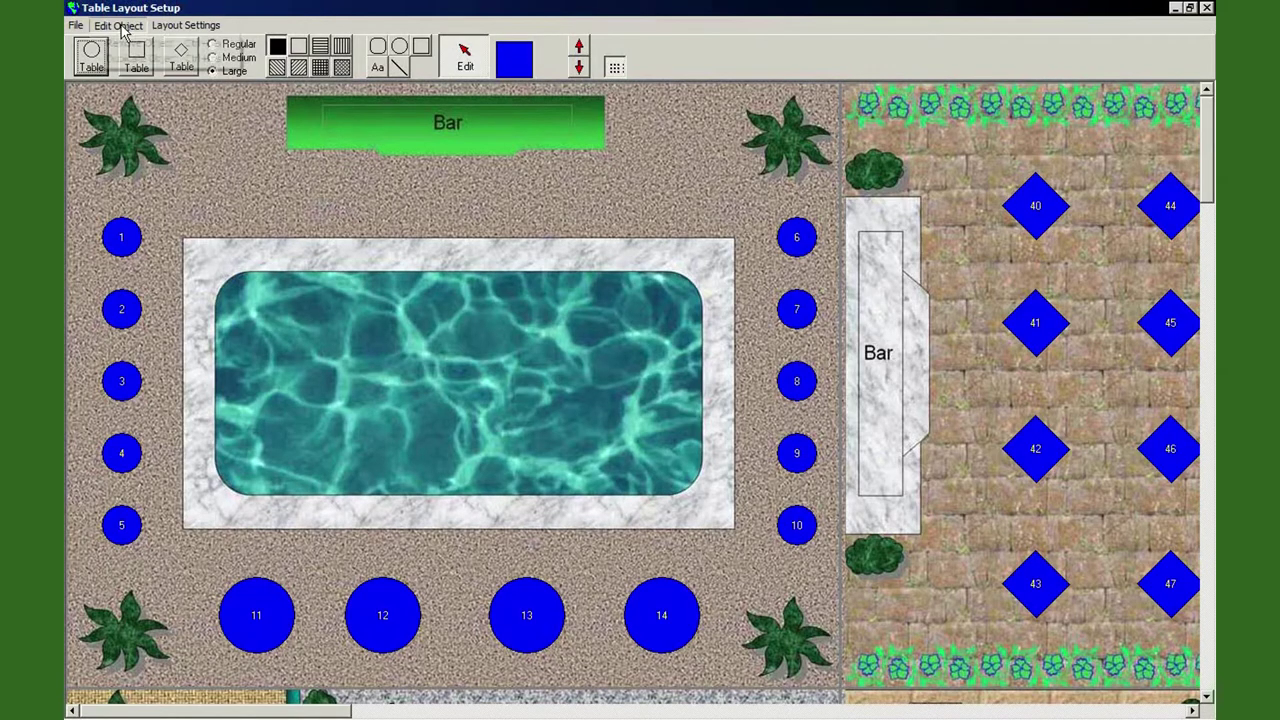
pyautogui.moveTo(76, 28)
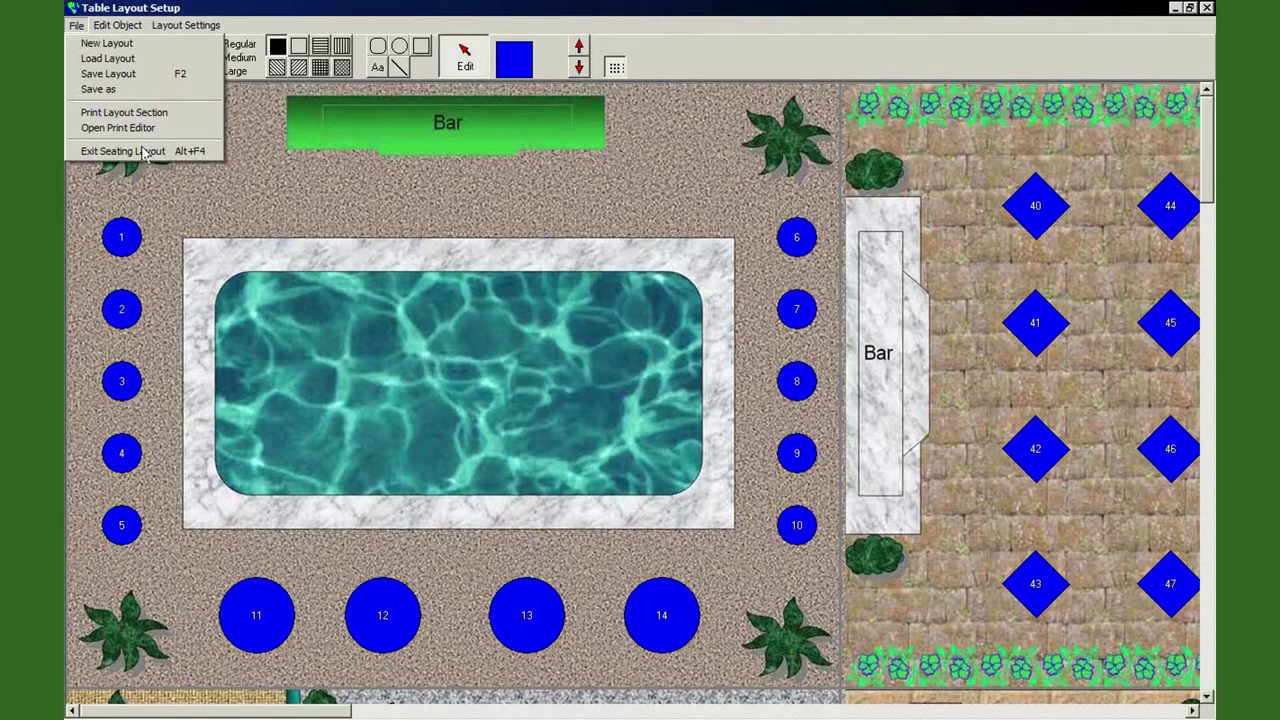
# Print the Poolside layout section, overwriting C:\PixelPOS\Poolside.bmp
pyautogui.click(95, 117)
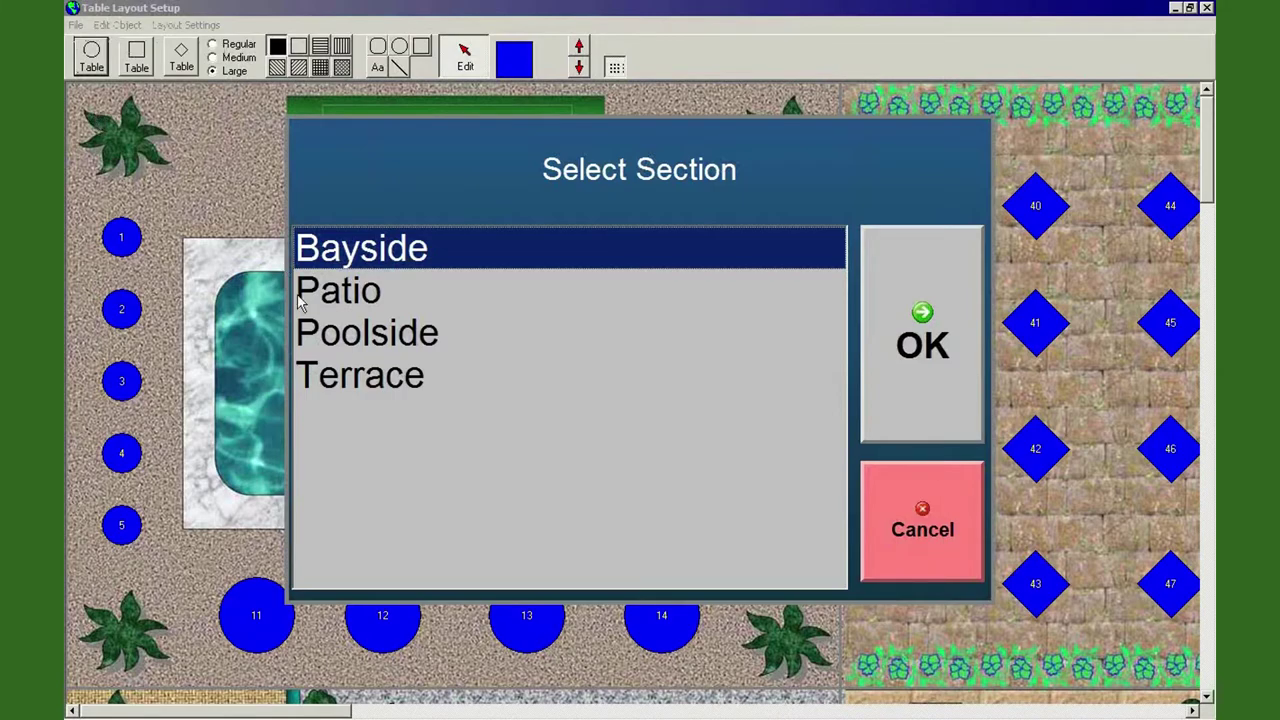
pyautogui.click(424, 342)
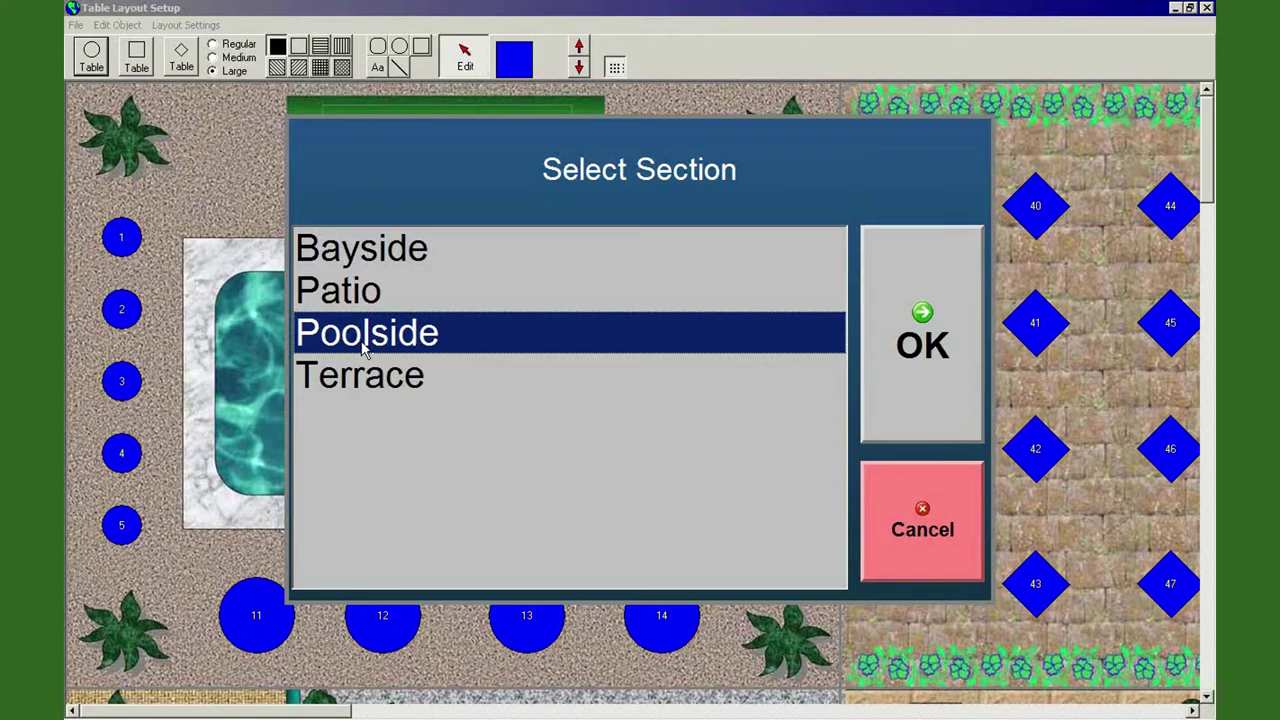
pyautogui.click(921, 365)
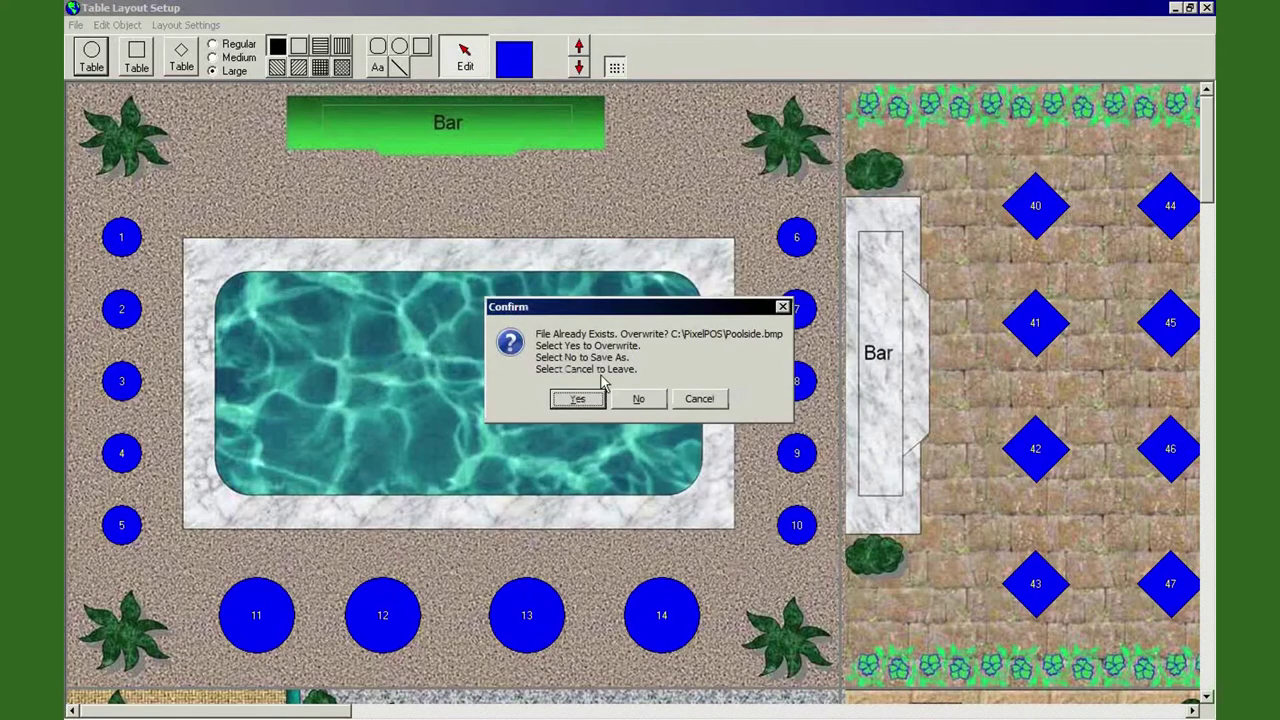
pyautogui.click(575, 399)
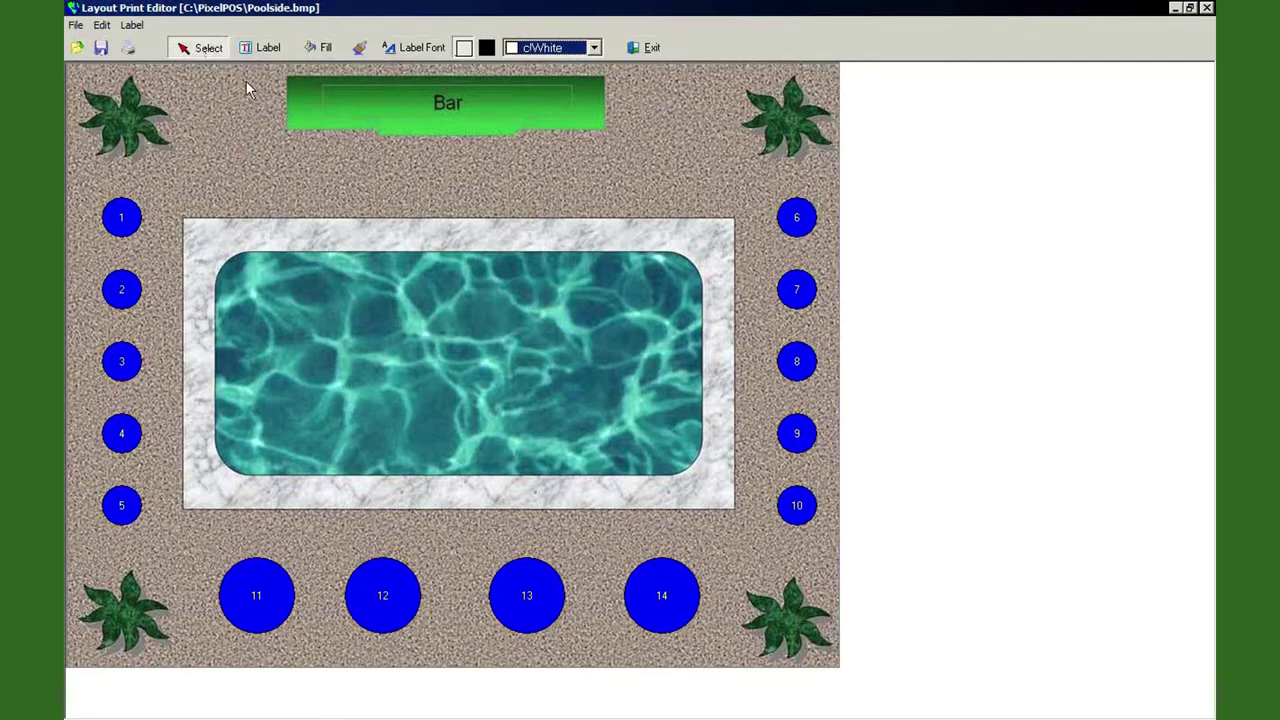
# Select the Fill tool with clYellow as the fill colour
pyautogui.click(308, 57)
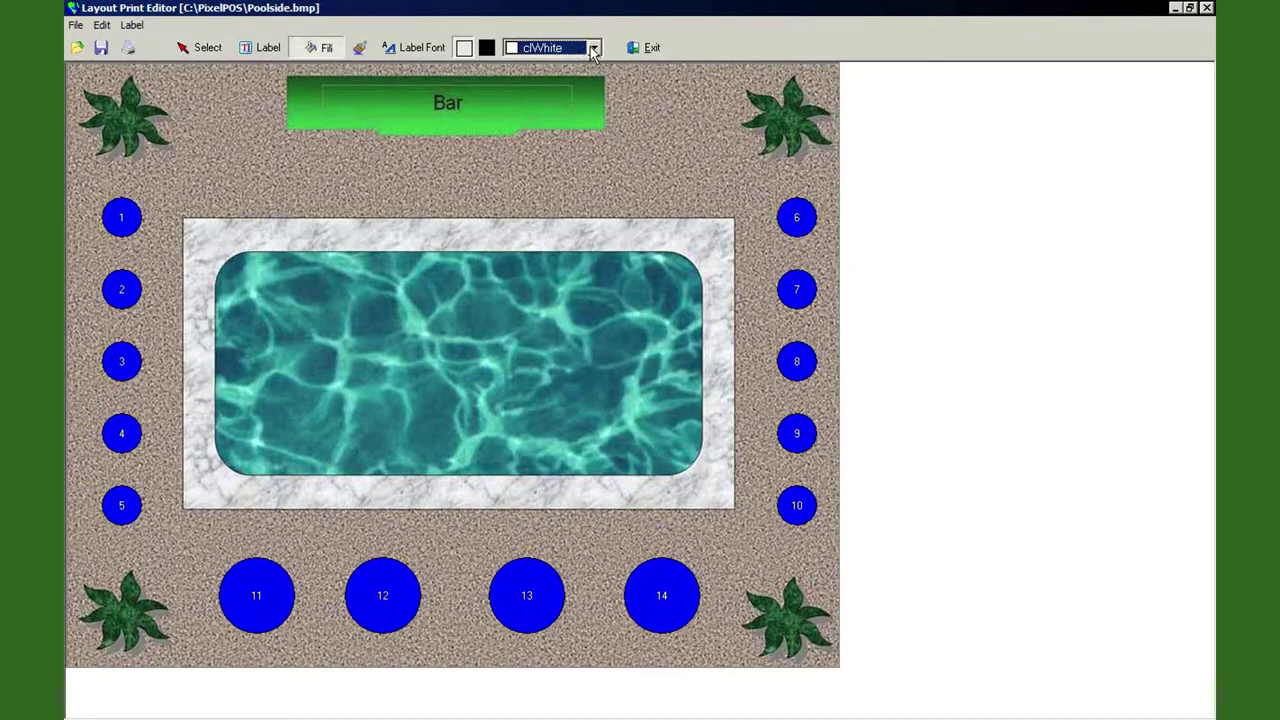
pyautogui.click(594, 48)
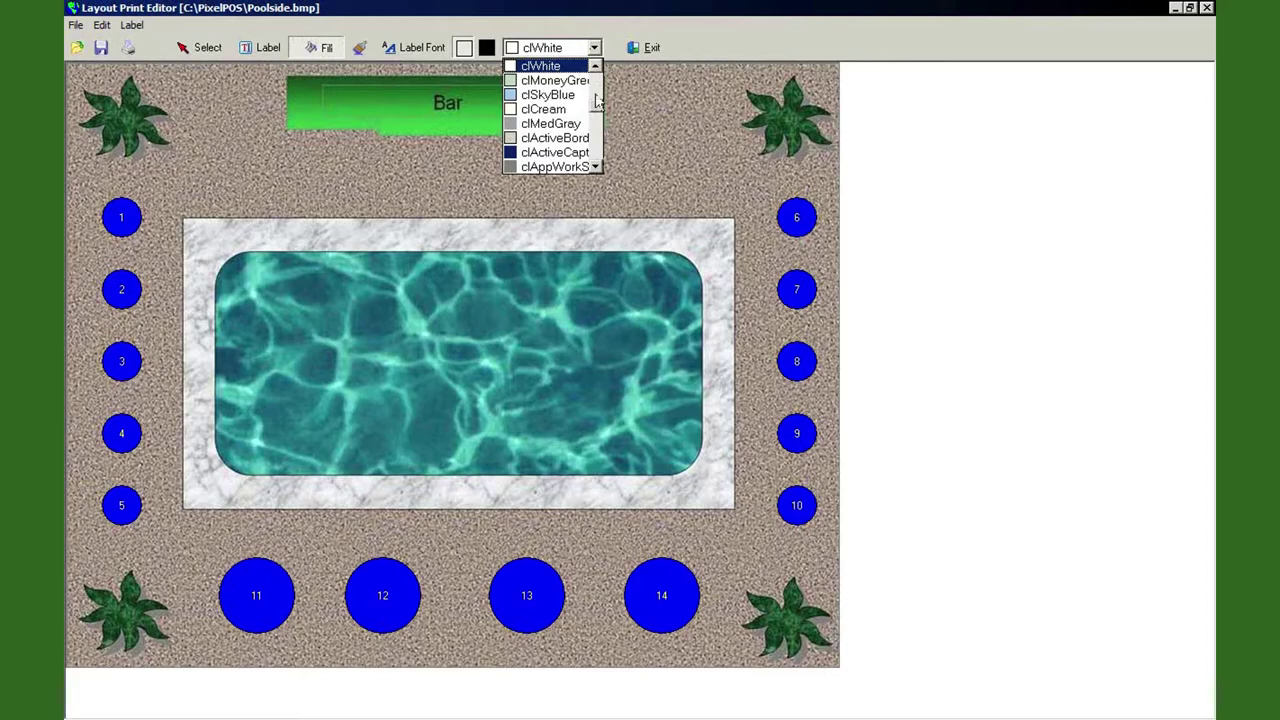
pyautogui.moveTo(597, 106); pyautogui.dragTo(596, 94)
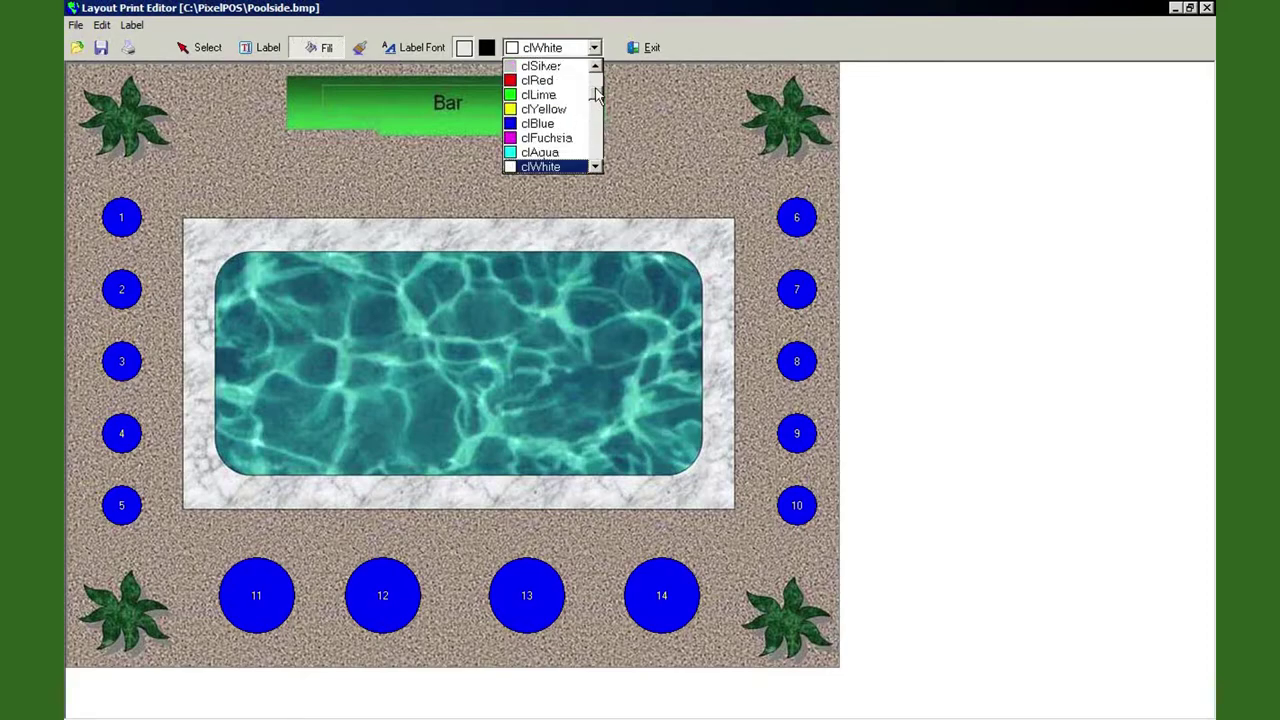
pyautogui.click(549, 110)
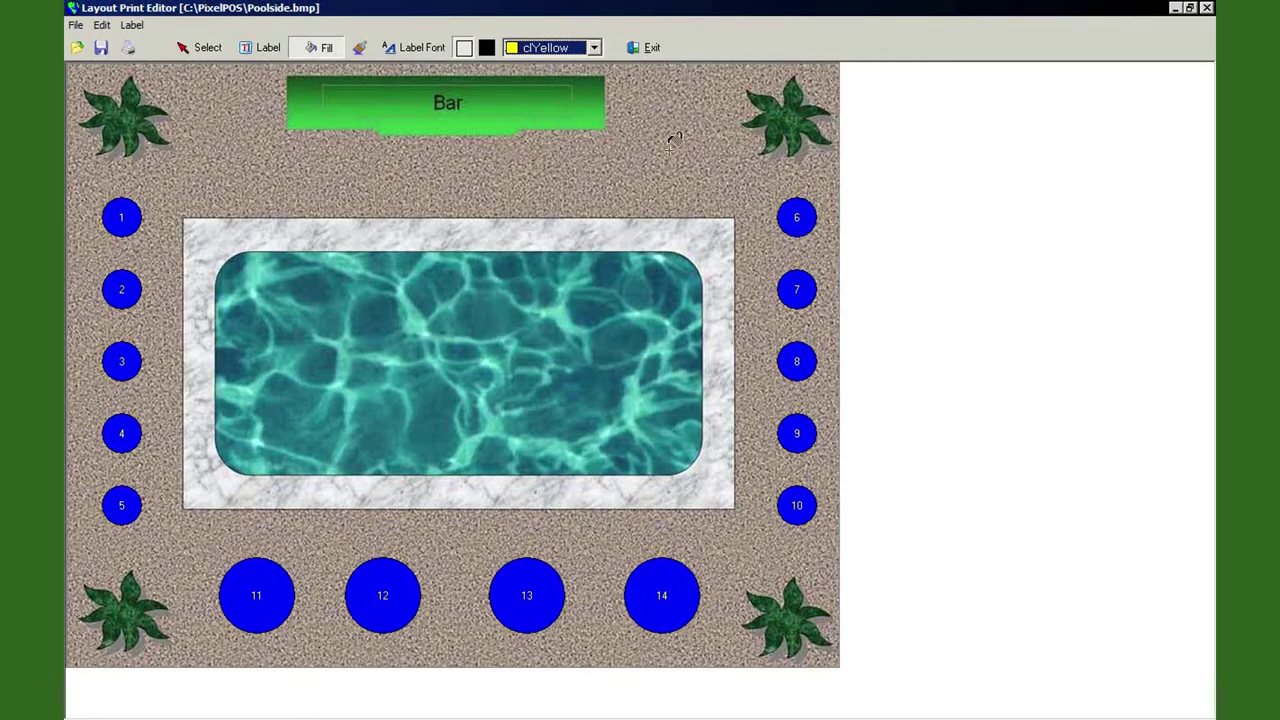
# Fill tables 6, 7, 8, 9 and 10 yellow
pyautogui.click(796, 213)
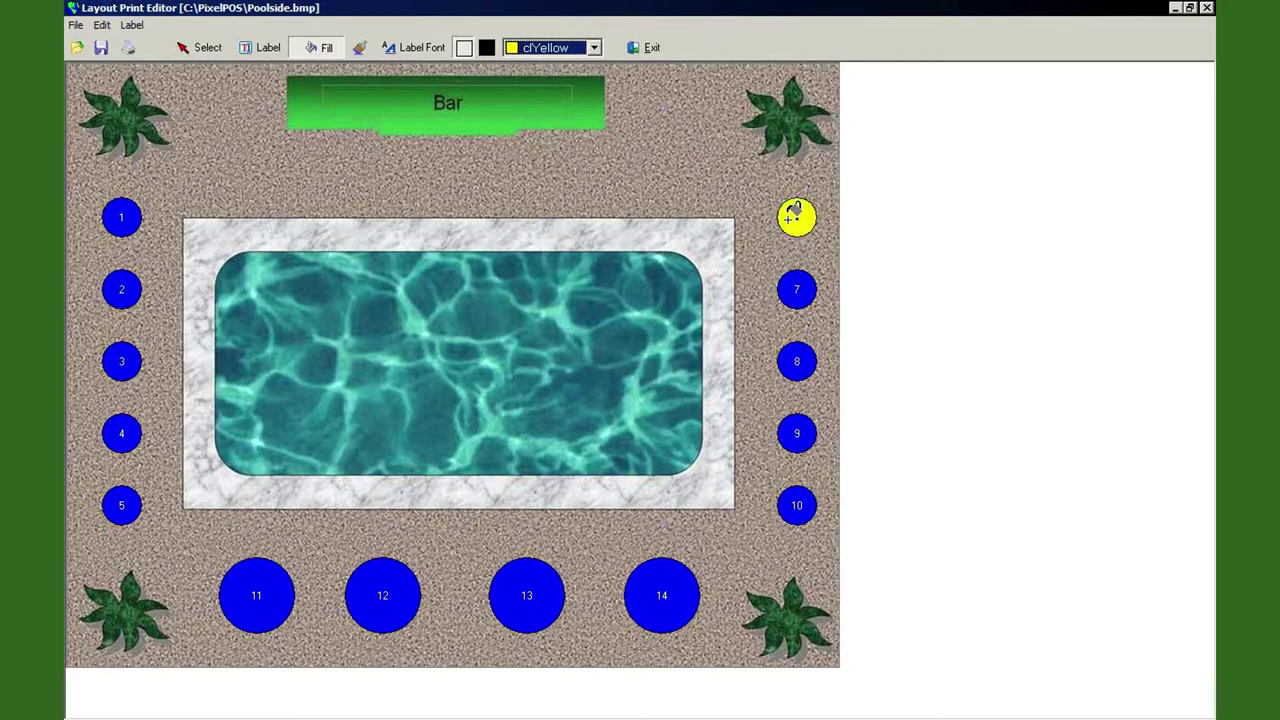
pyautogui.click(796, 287)
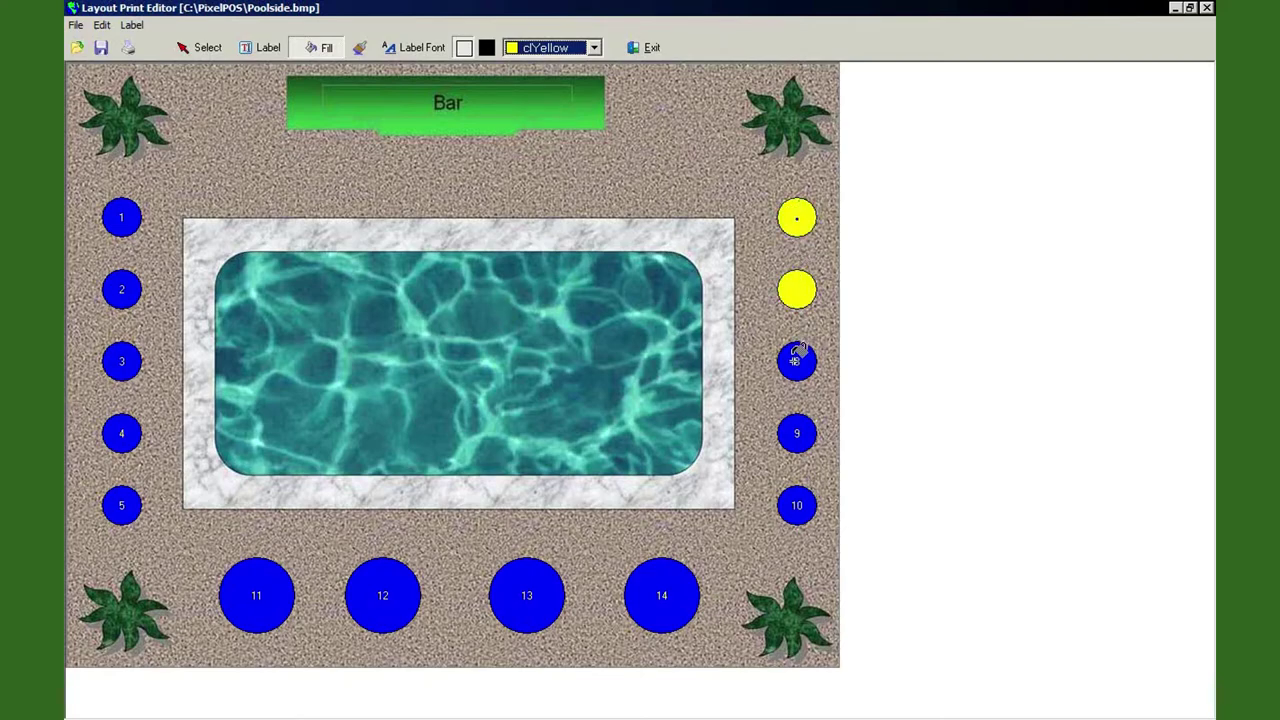
pyautogui.click(797, 357)
pyautogui.click(795, 427)
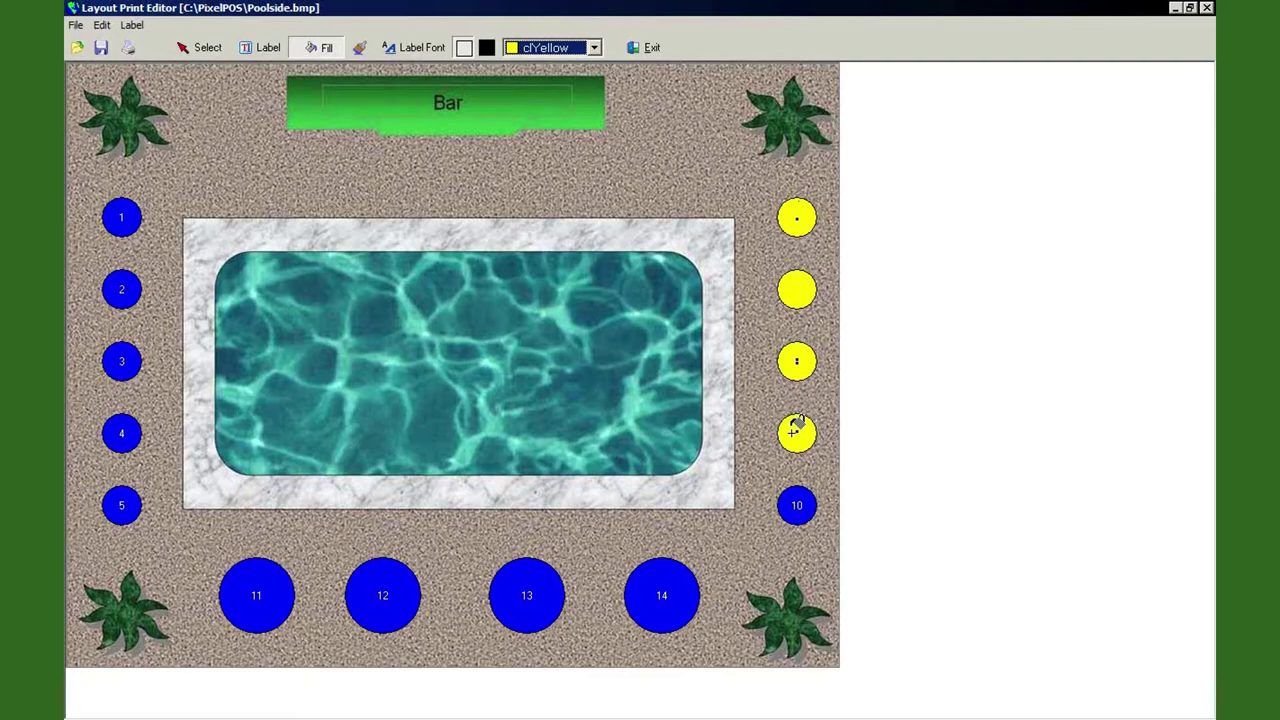
pyautogui.click(796, 502)
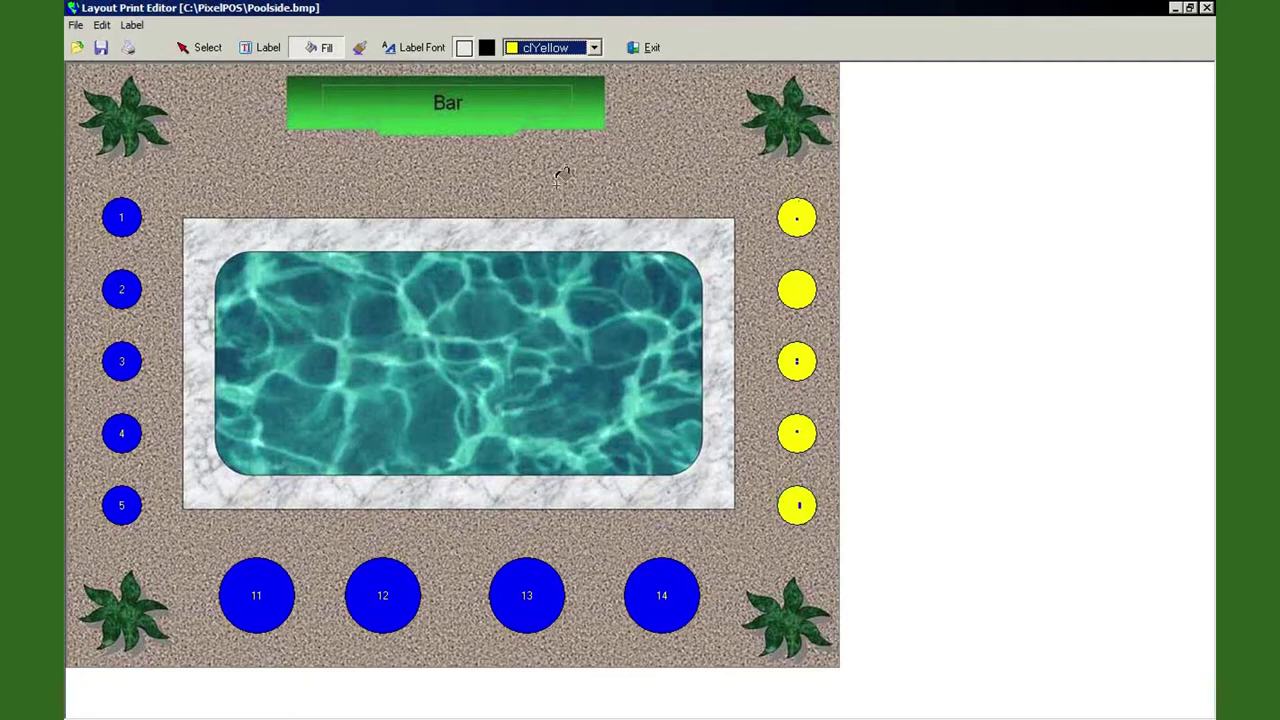
pyautogui.click(593, 47)
# Fill tables 1–5, 11 and 12 with clFuchsia
pyautogui.click(559, 78)
pyautogui.click(593, 47)
pyautogui.click(563, 100)
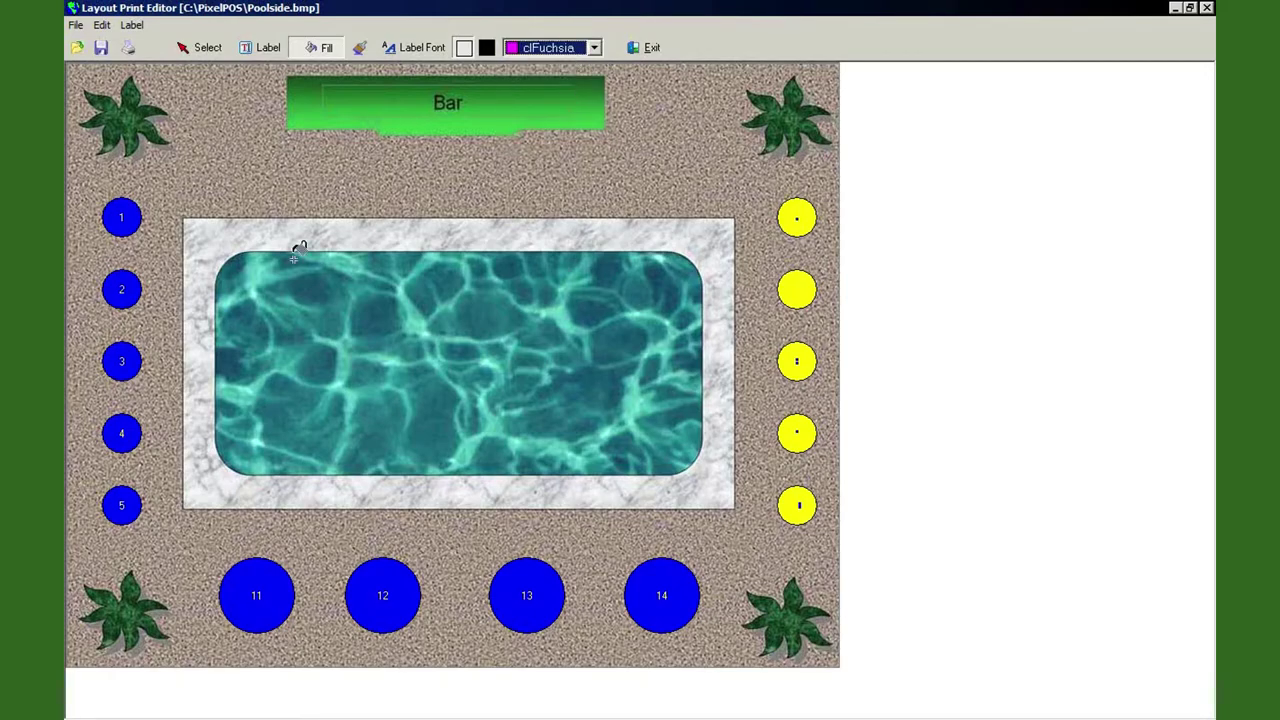
pyautogui.click(128, 214)
pyautogui.click(136, 286)
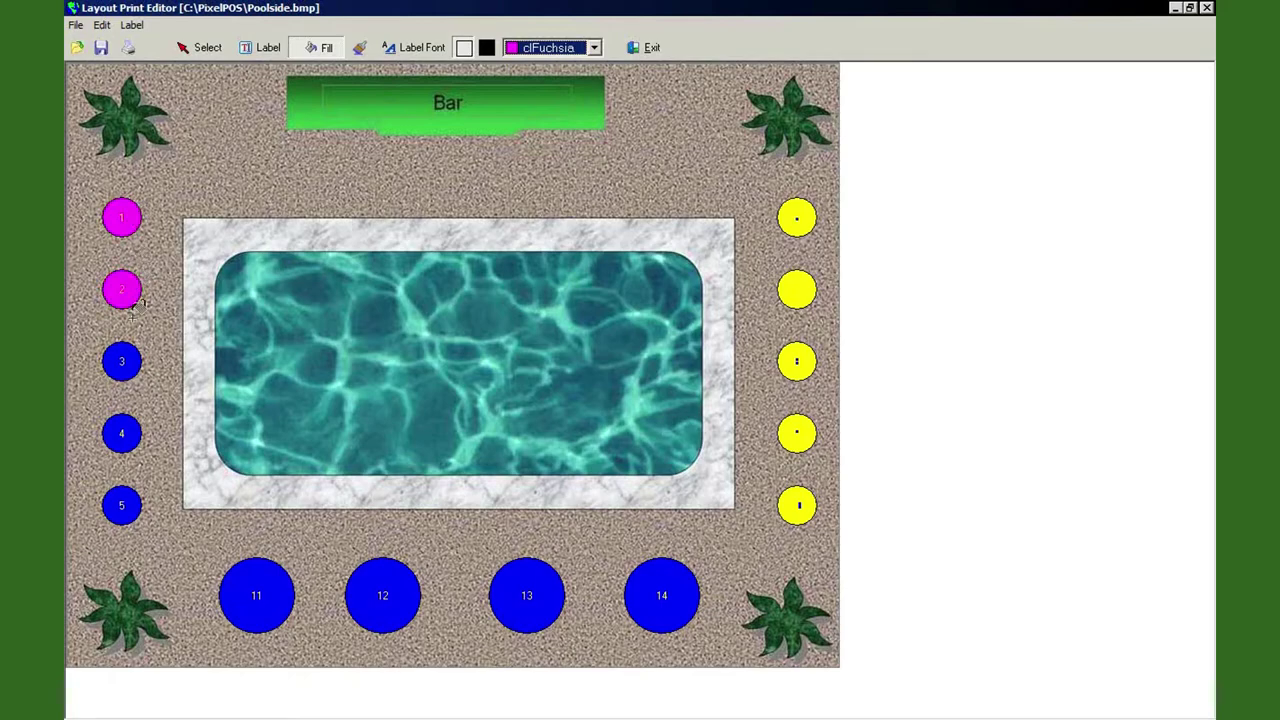
pyautogui.click(136, 355)
pyautogui.click(133, 430)
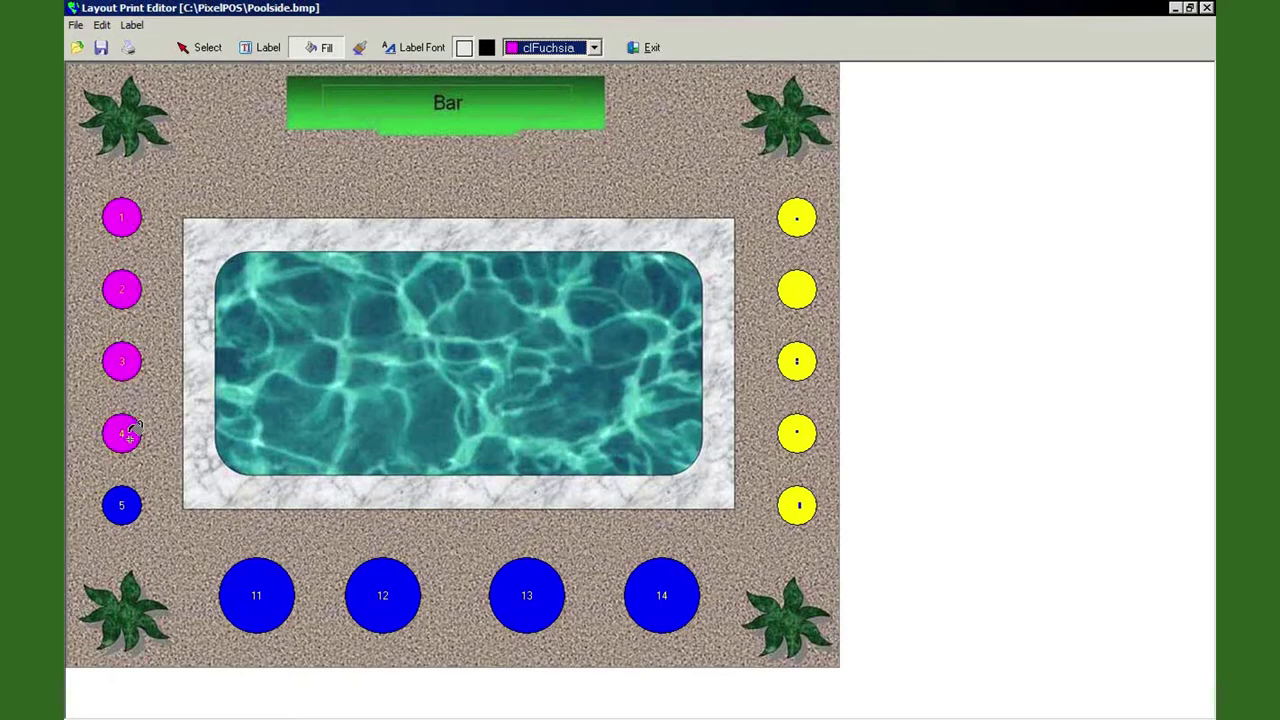
pyautogui.click(134, 502)
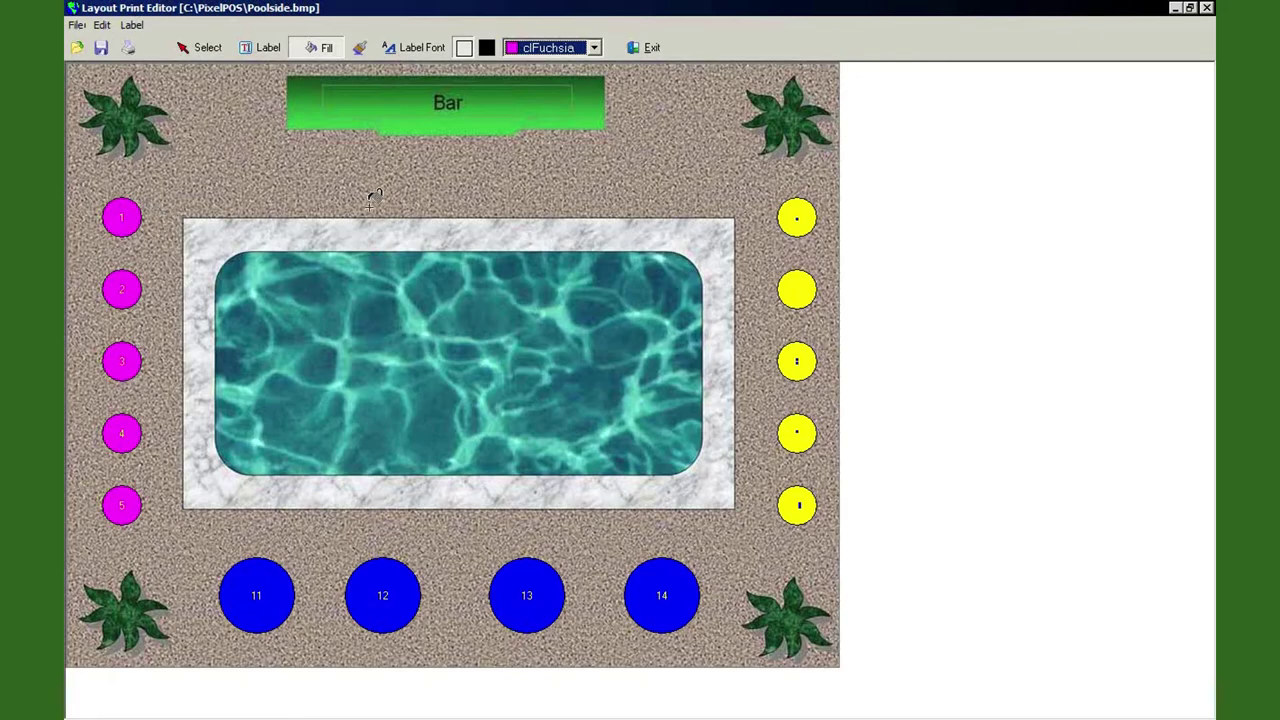
pyautogui.click(274, 590)
pyautogui.click(386, 588)
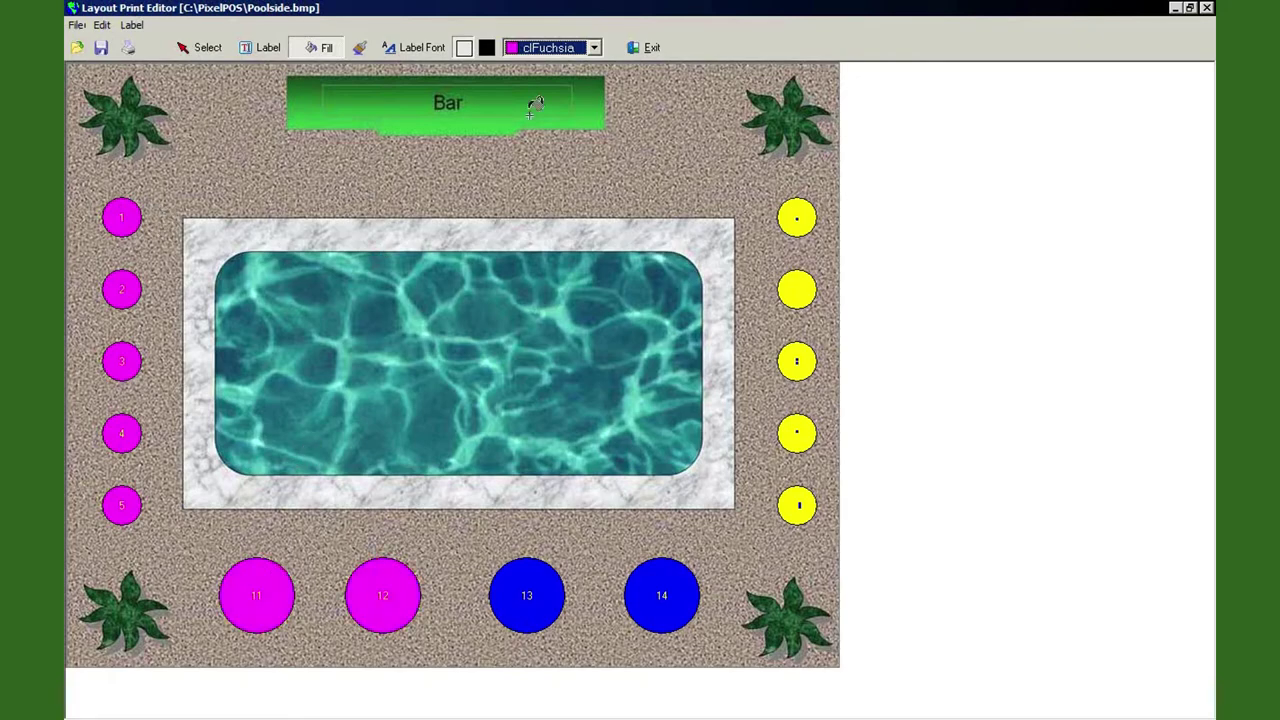
# Fill tables 13 and 14 yellow, then bring up the Label tool's font settings
pyautogui.click(594, 48)
pyautogui.scroll(1, 558, 100)
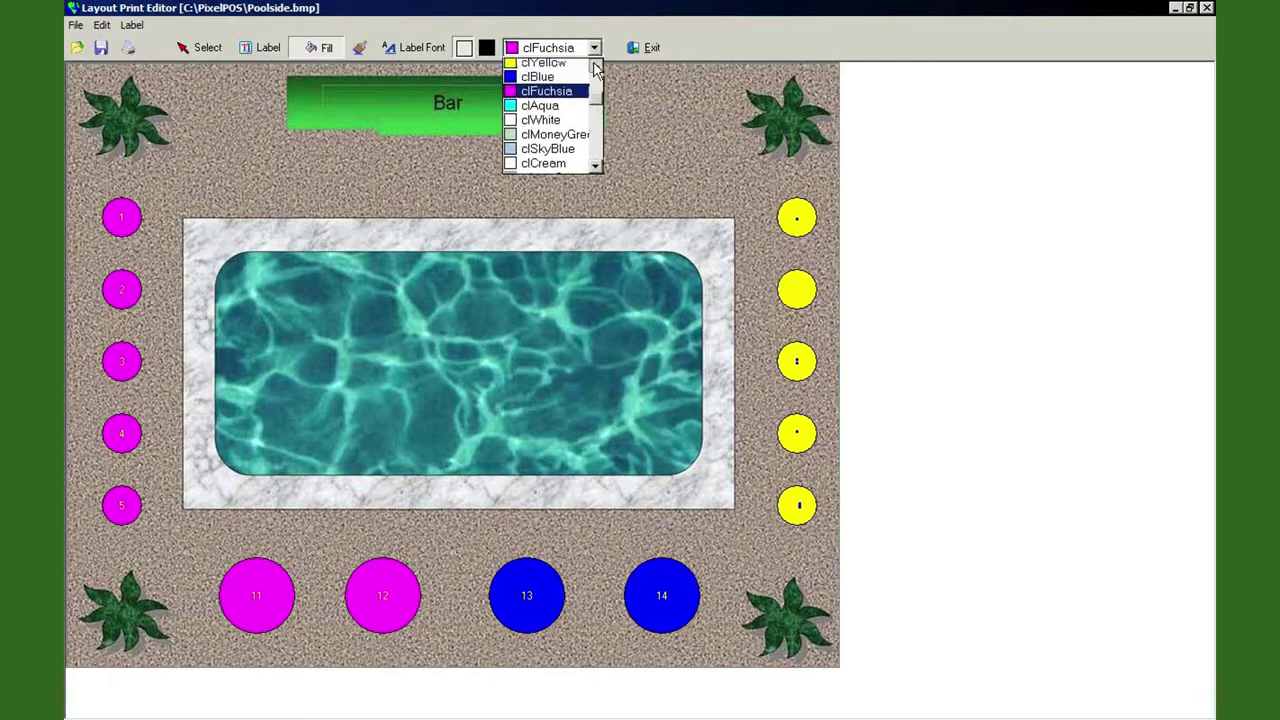
pyautogui.click(545, 80)
pyautogui.click(540, 575)
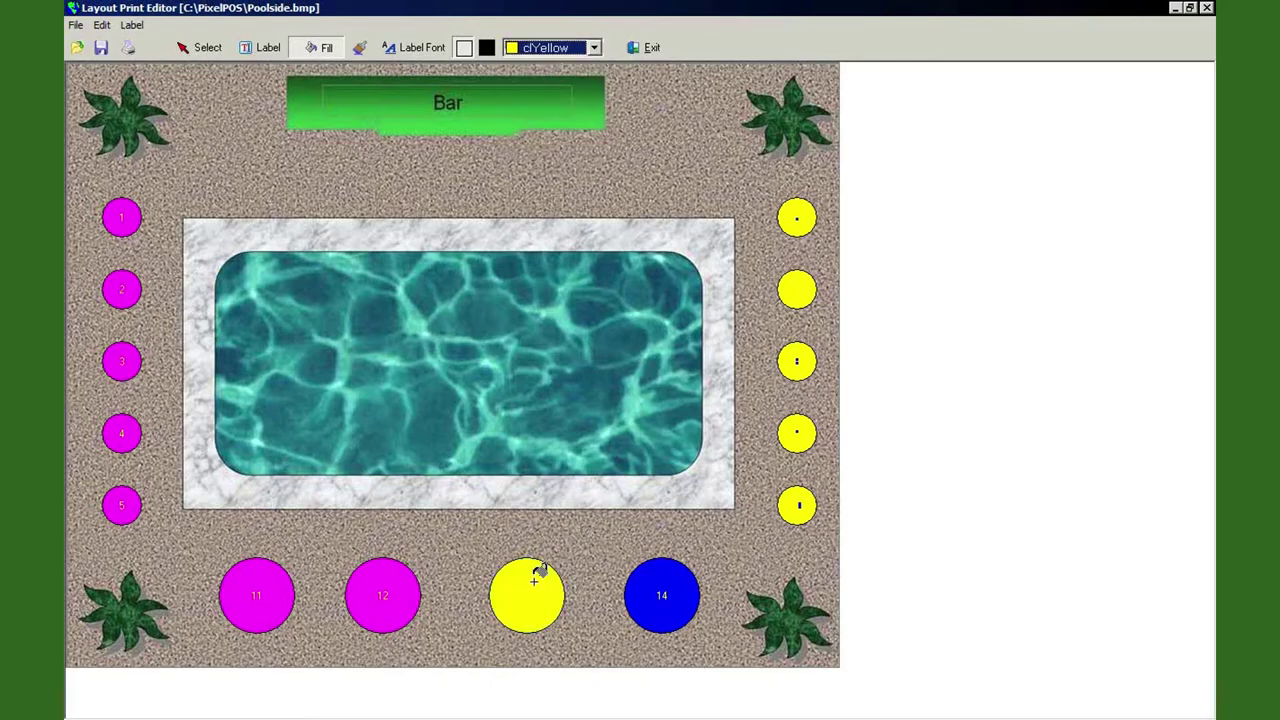
pyautogui.click(660, 577)
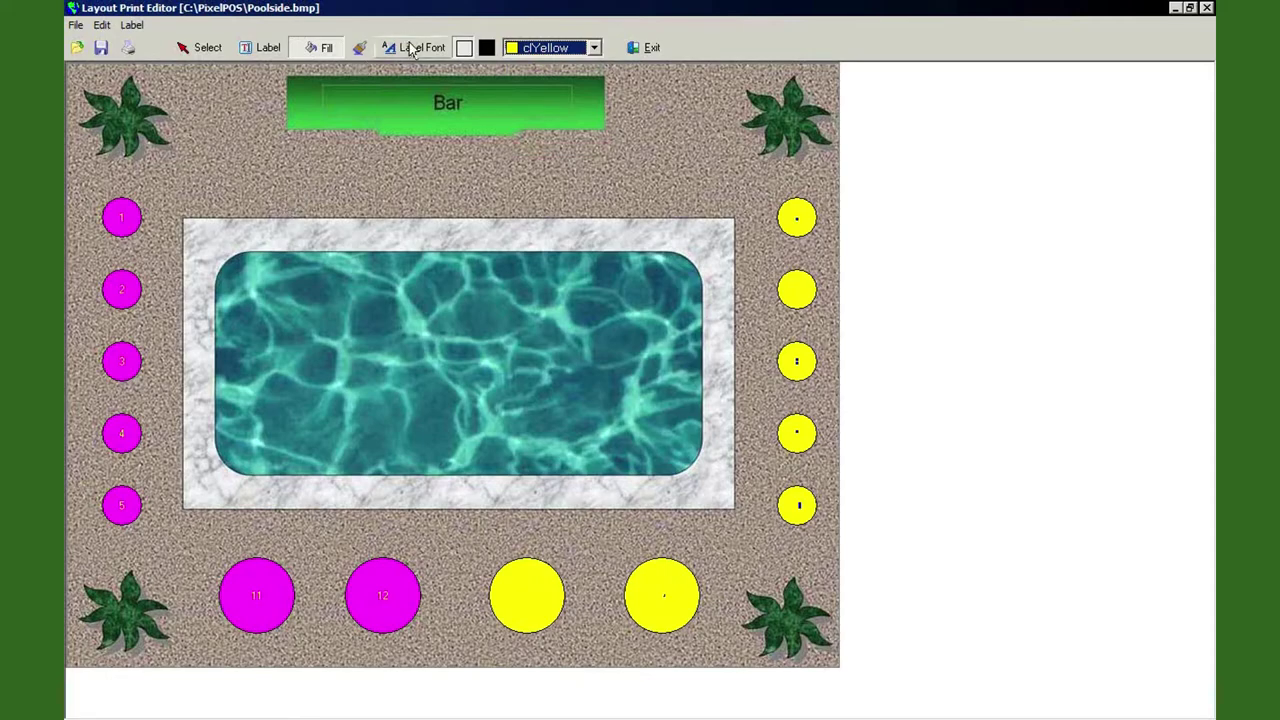
pyautogui.click(267, 50)
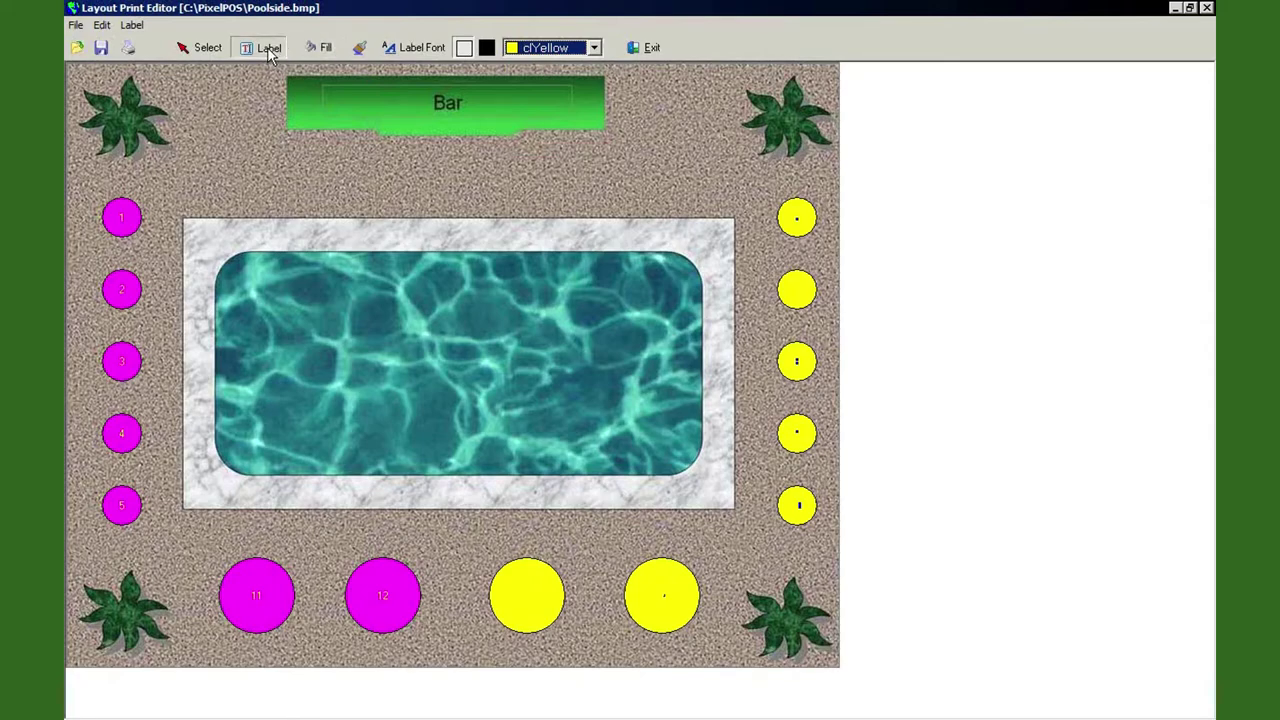
pyautogui.click(424, 52)
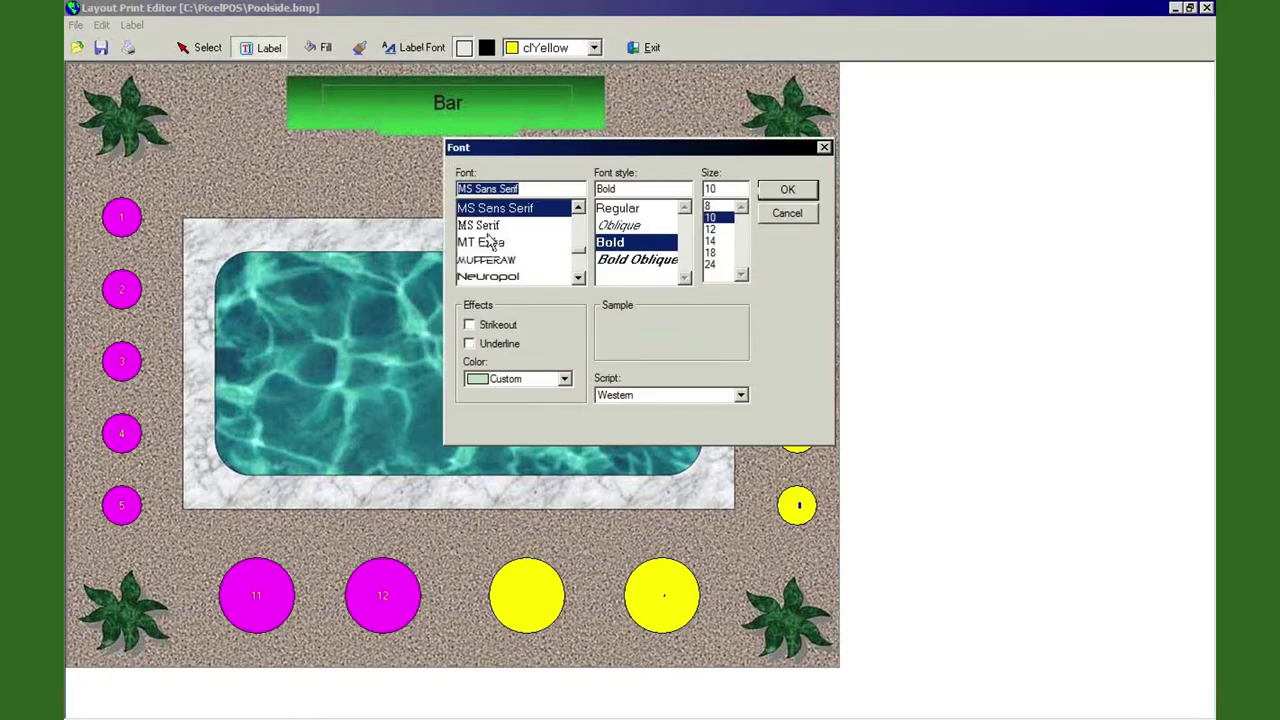
# Set the label font to Palatino Linotype Bold, size 14, and close the Font dialog
pyautogui.click(581, 264)
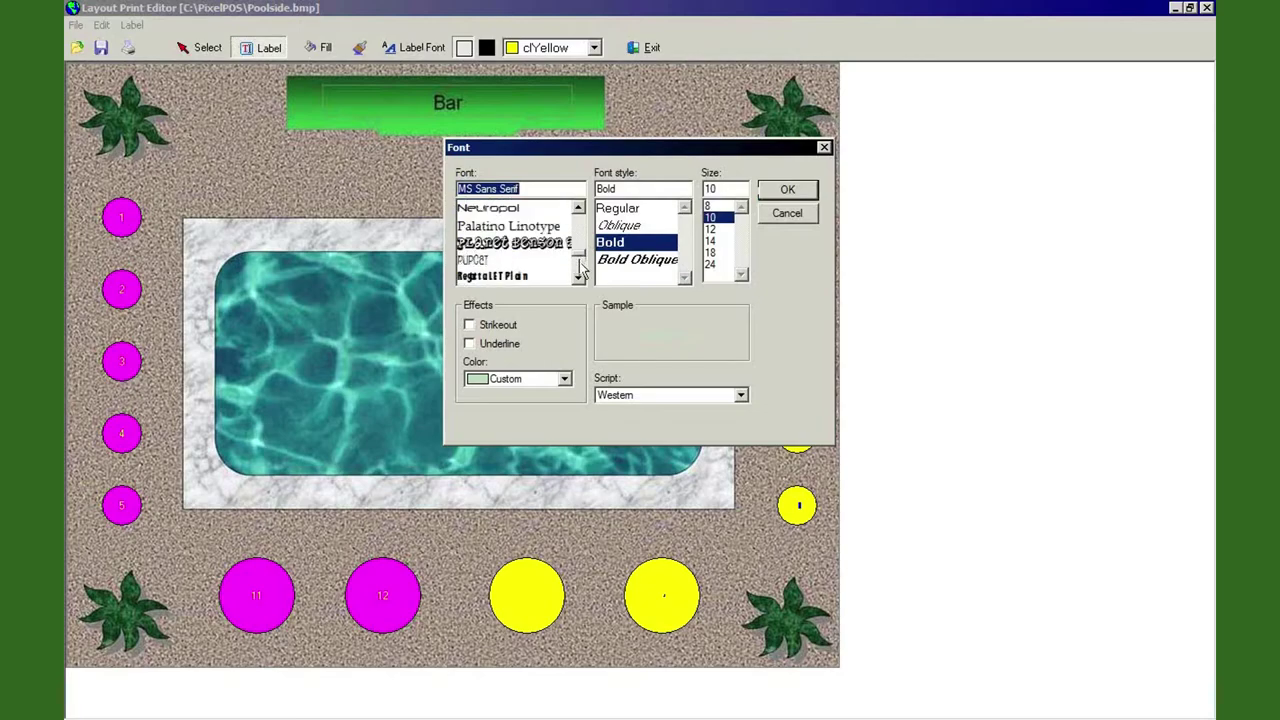
pyautogui.click(514, 244)
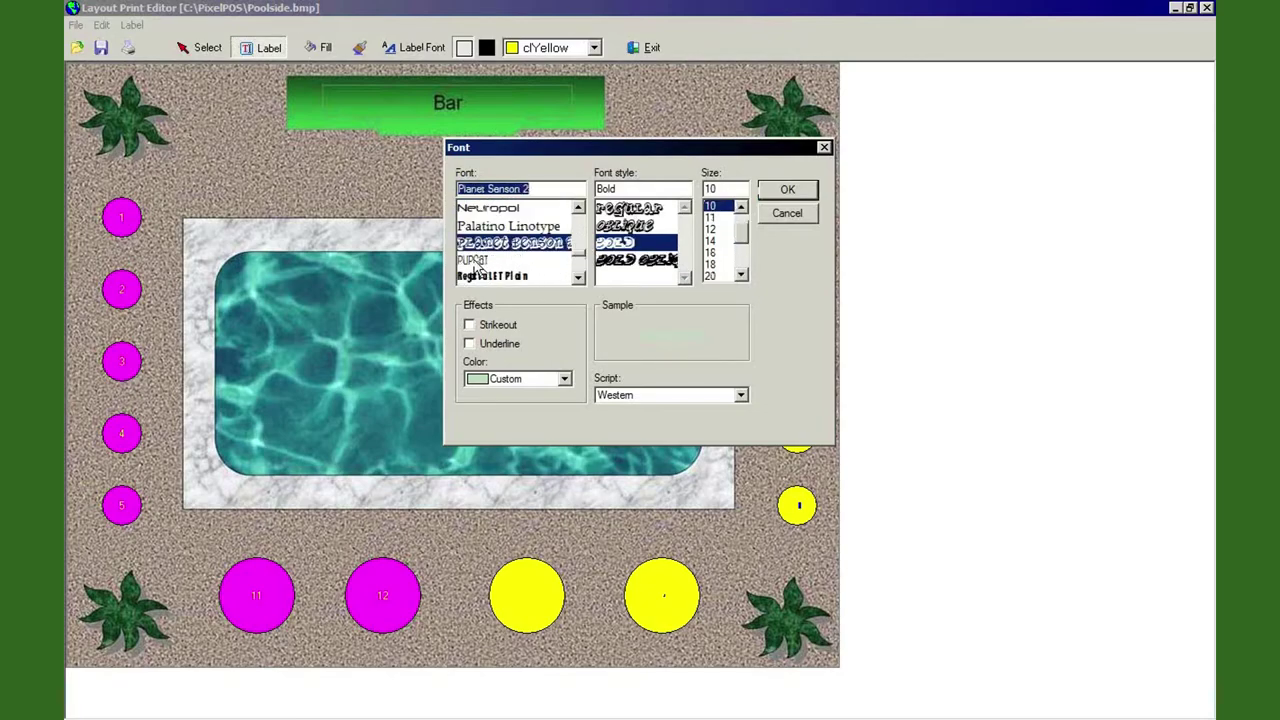
pyautogui.click(484, 276)
pyautogui.click(563, 228)
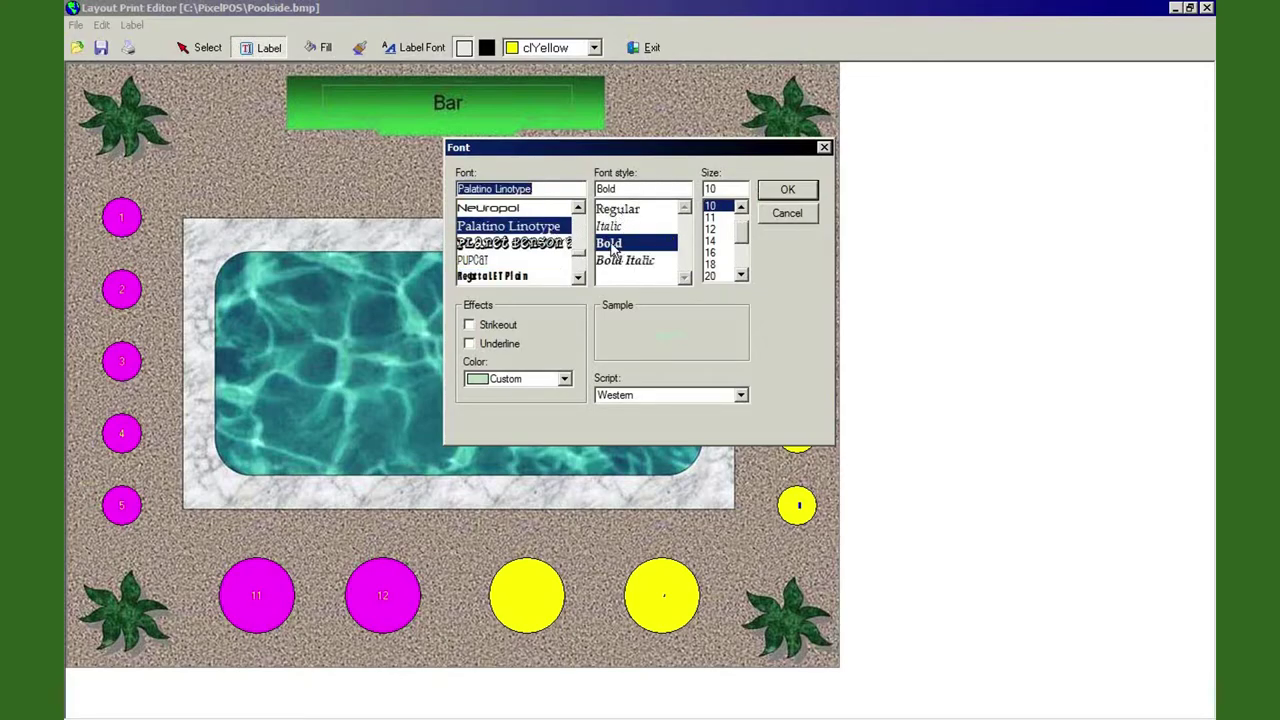
pyautogui.click(616, 209)
pyautogui.click(609, 243)
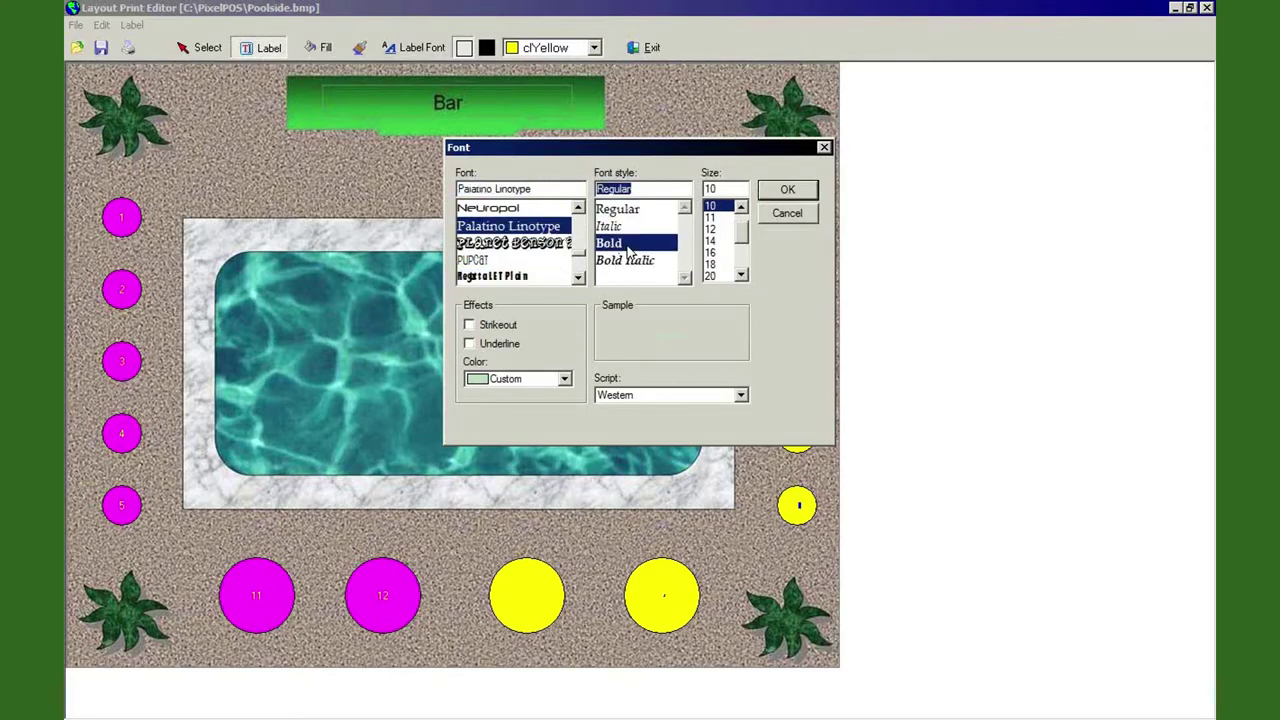
pyautogui.click(713, 240)
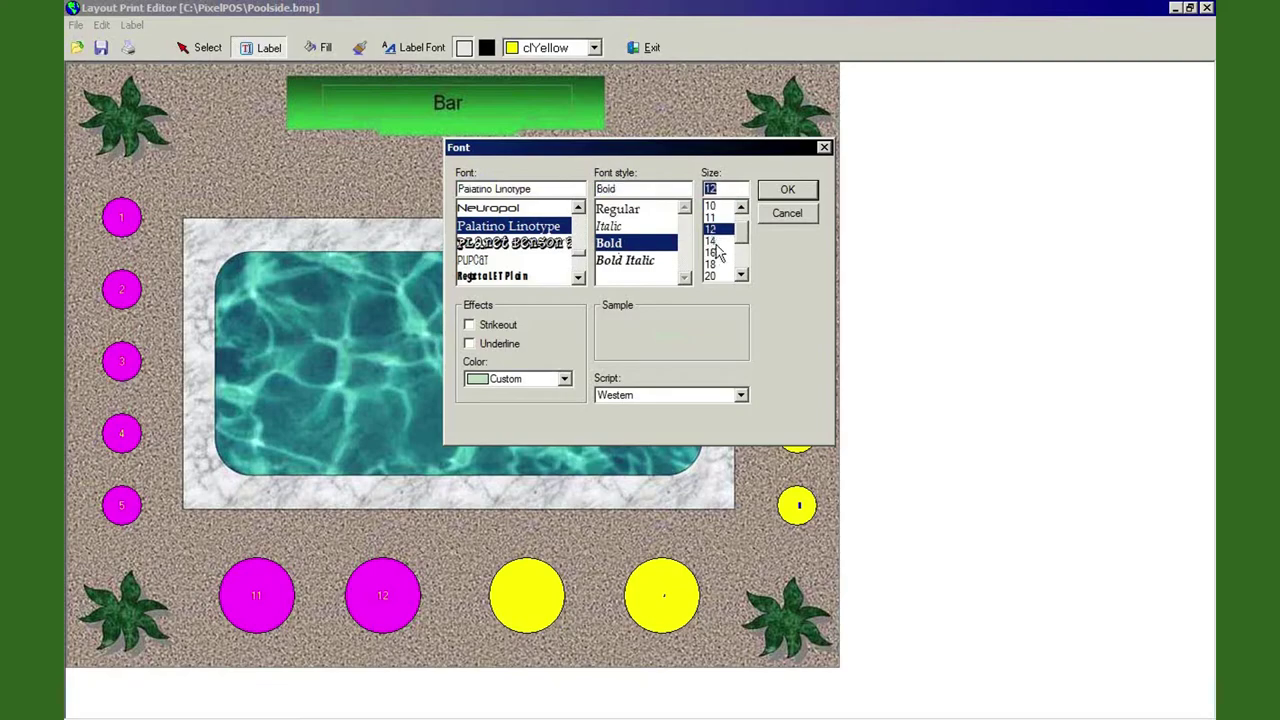
pyautogui.click(780, 214)
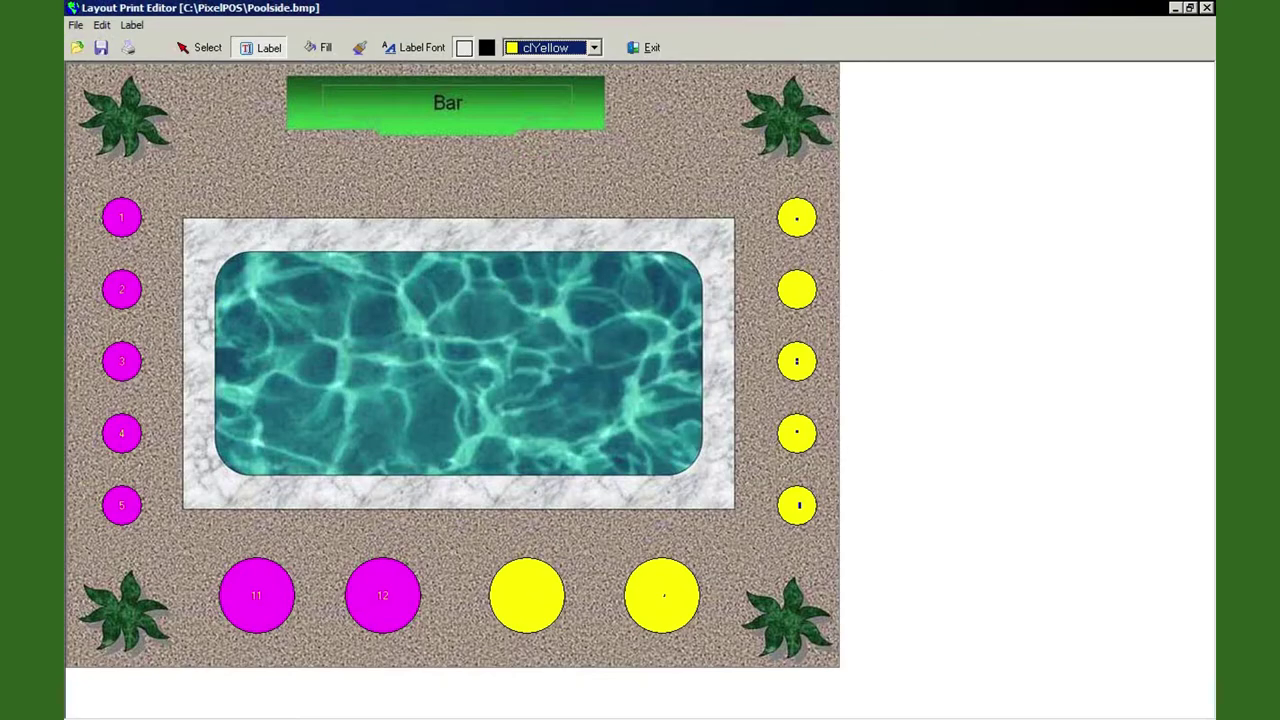
# Add the labels SUE'S TABLES above table 1 and SAM'S TABLES above table 6
pyautogui.click(92, 178)
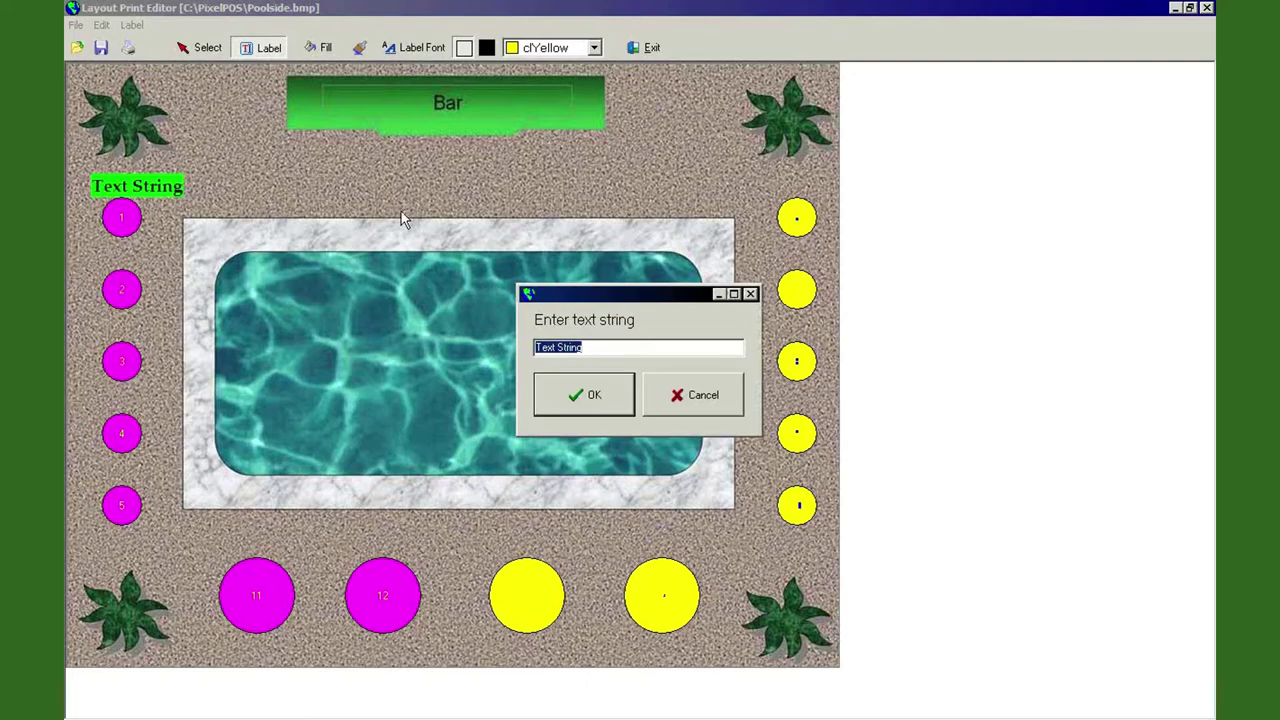
pyautogui.write("sUE'S TaBLES")
pyautogui.click(596, 395)
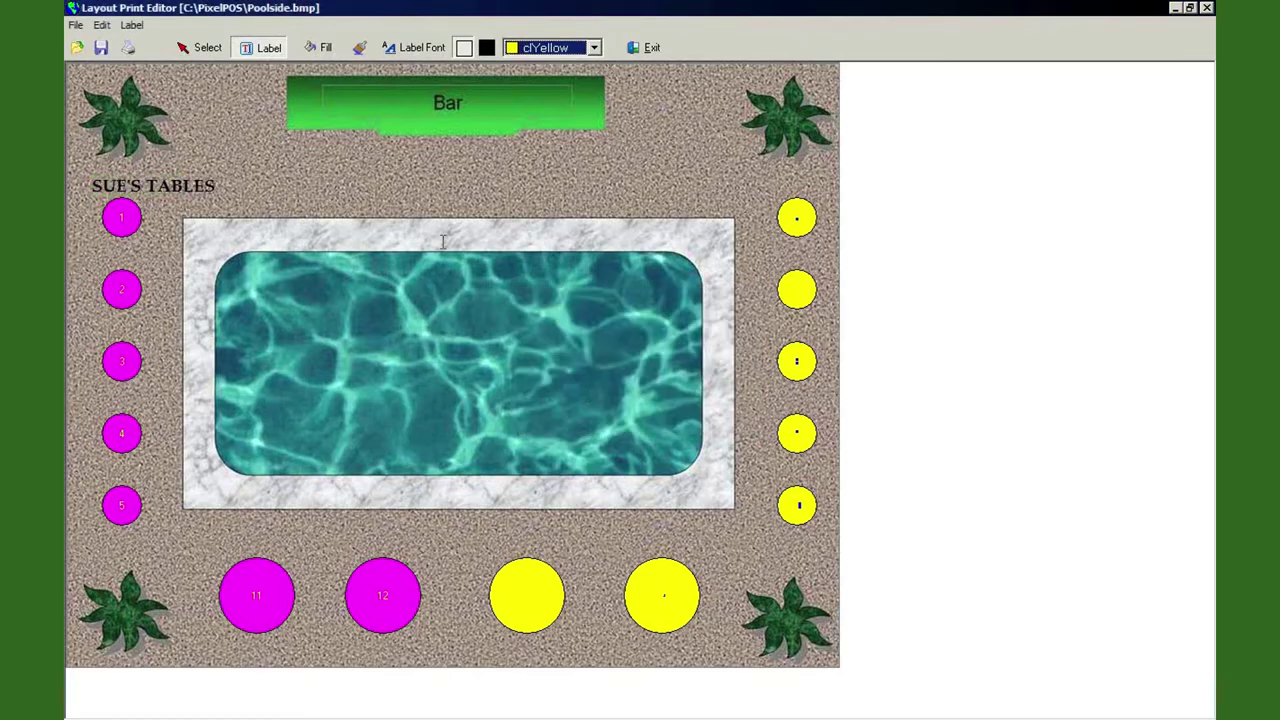
pyautogui.click(742, 194)
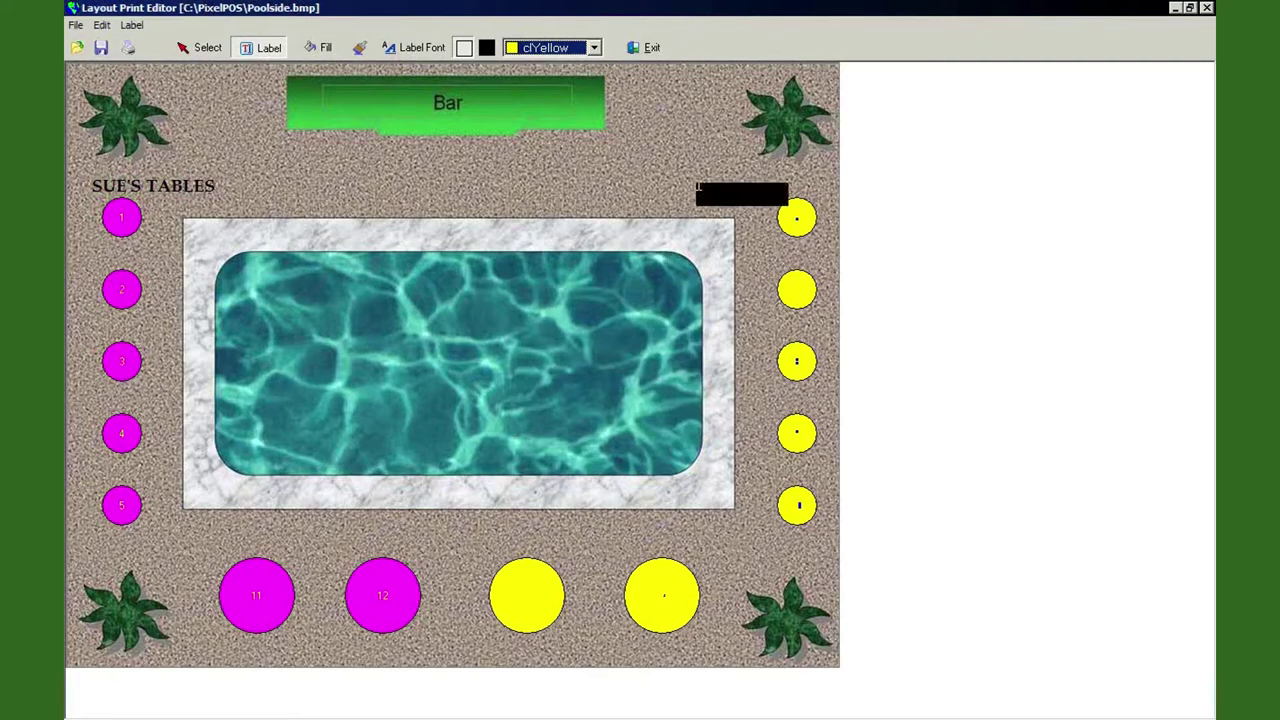
pyautogui.write("SAM'S TABLES")
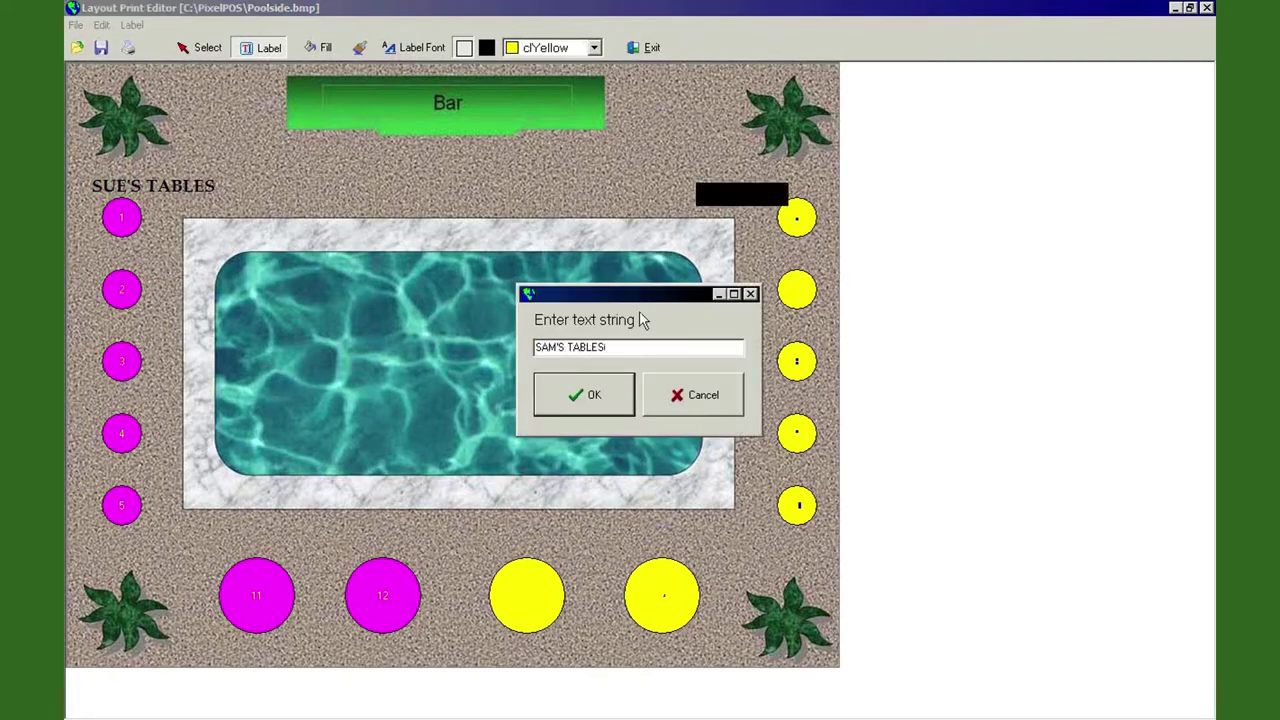
pyautogui.click(588, 394)
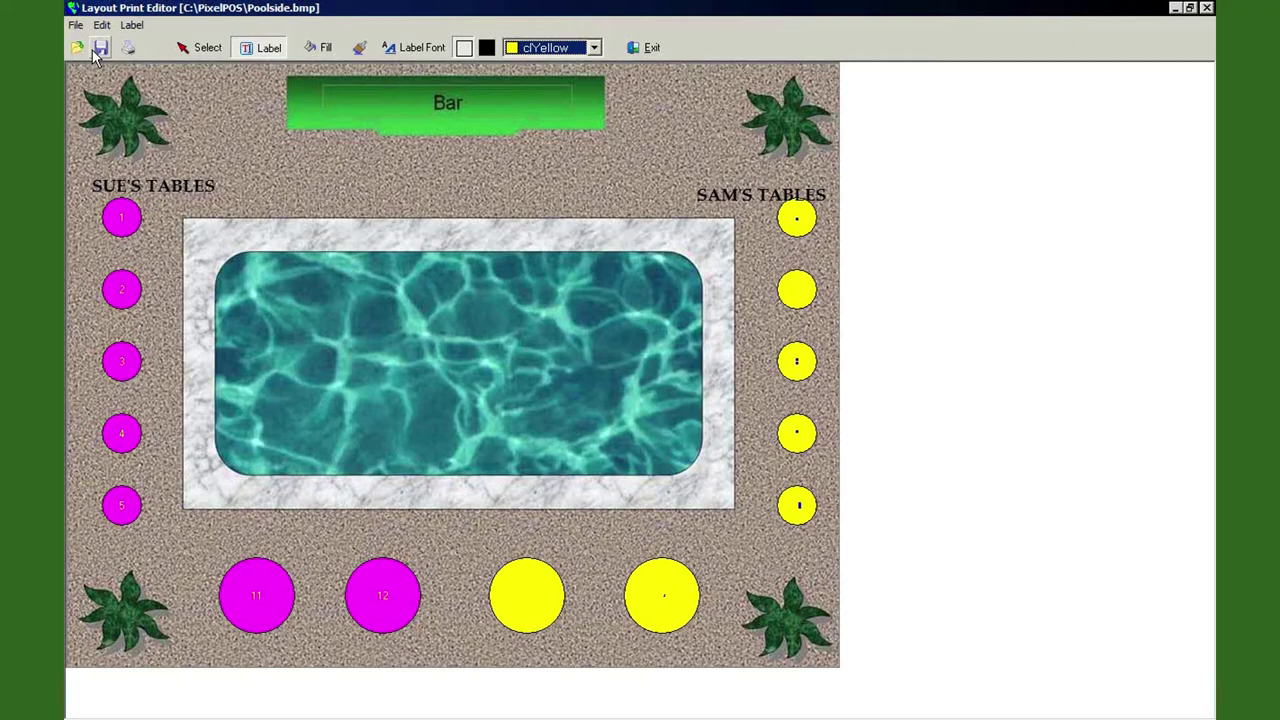
# Exit the Layout Print Editor without saving the coloured changes
pyautogui.click(76, 25)
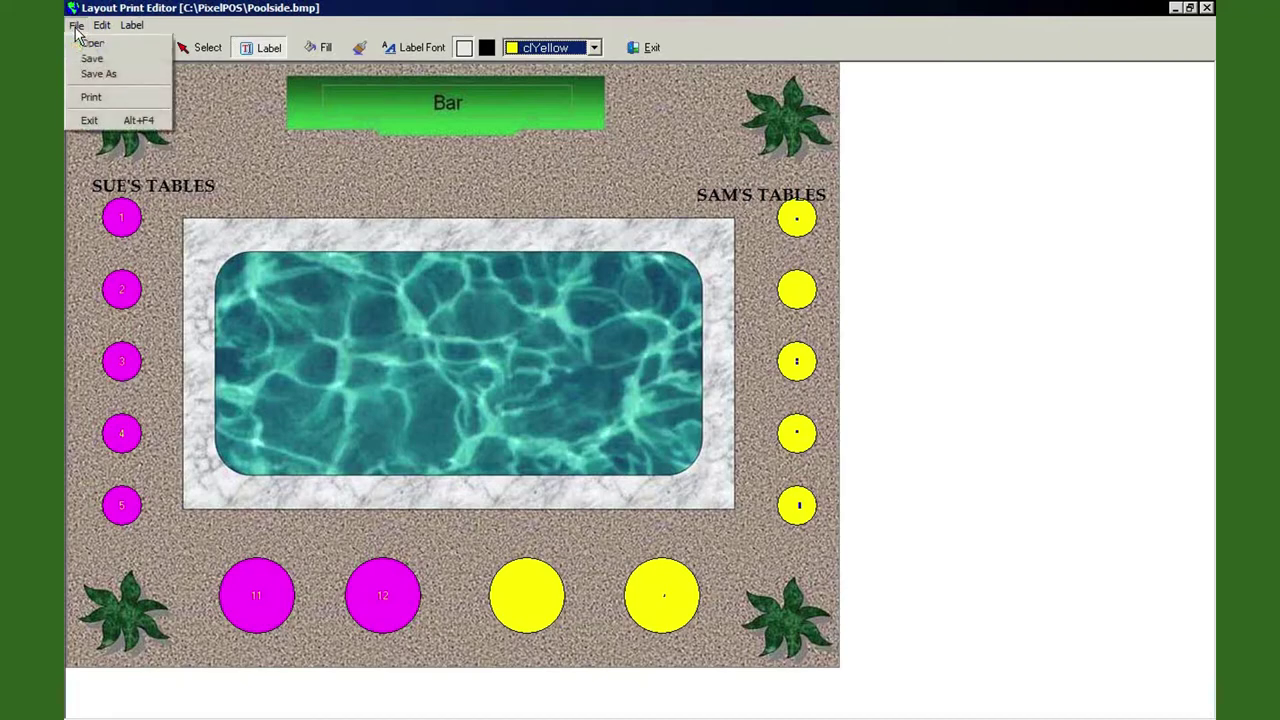
pyautogui.click(88, 120)
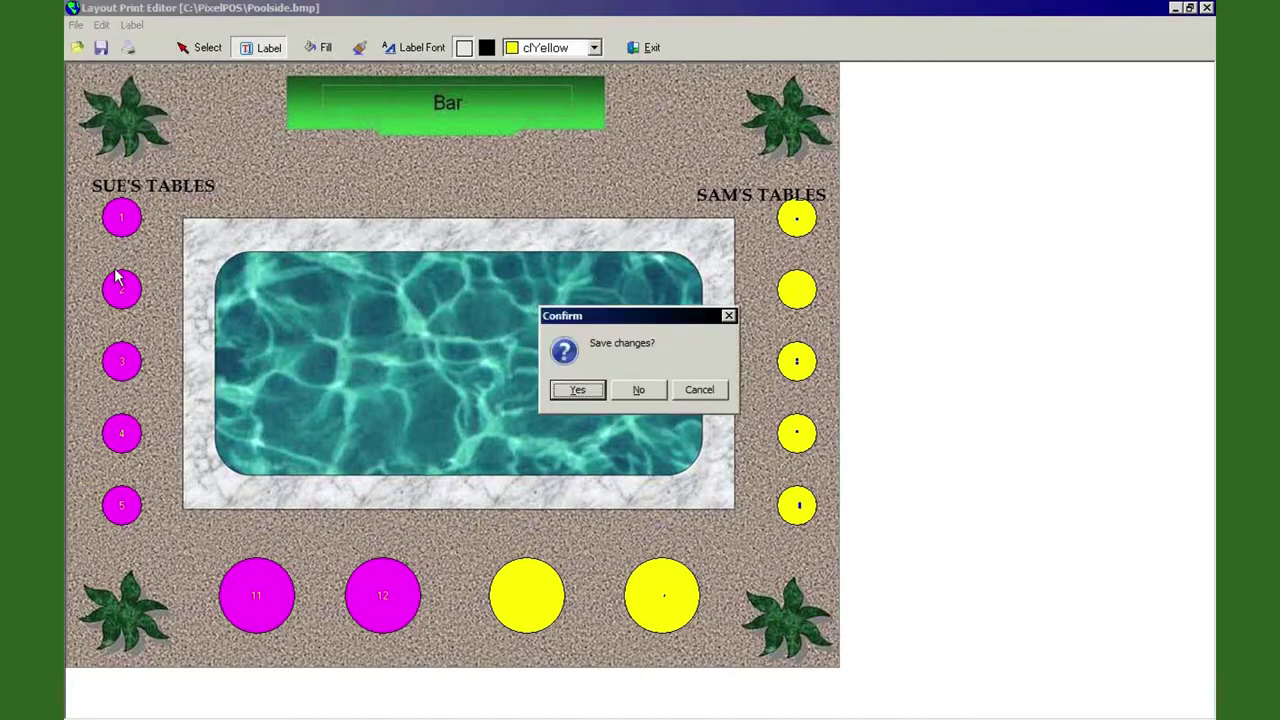
pyautogui.click(639, 391)
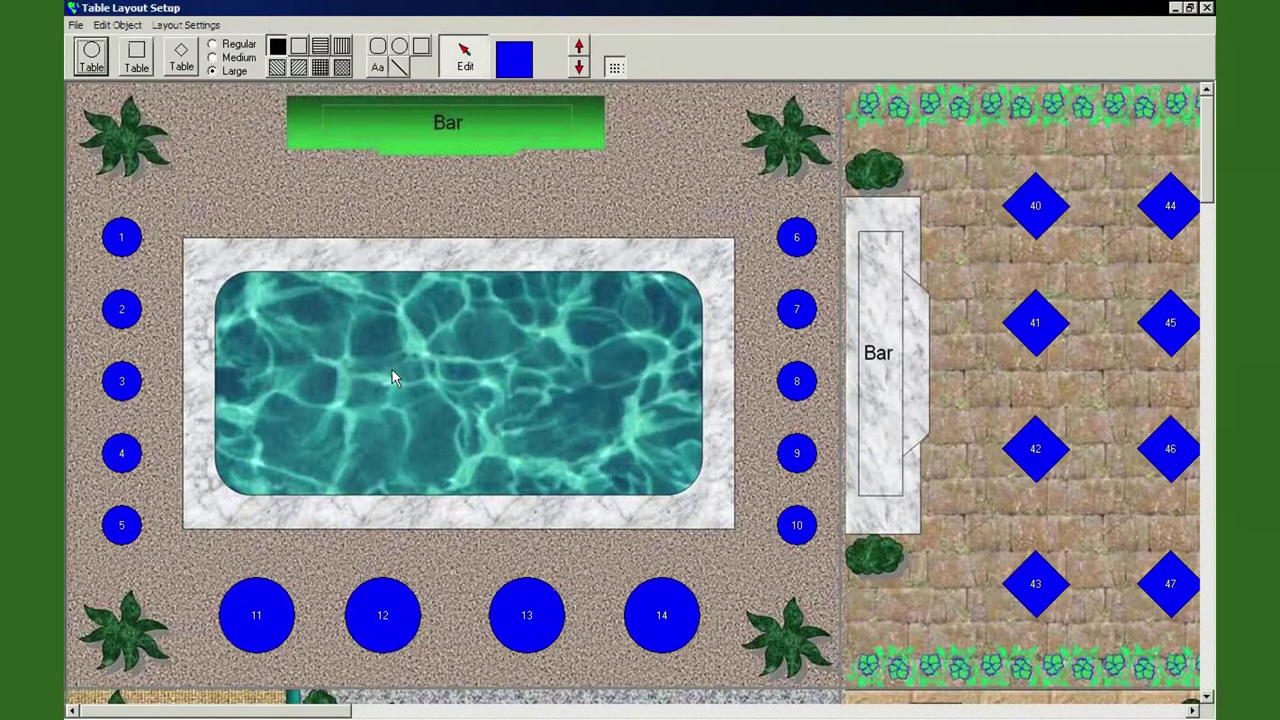
# Reopen the print editor via File > Open Print Editor and exit it again
pyautogui.click(76, 25)
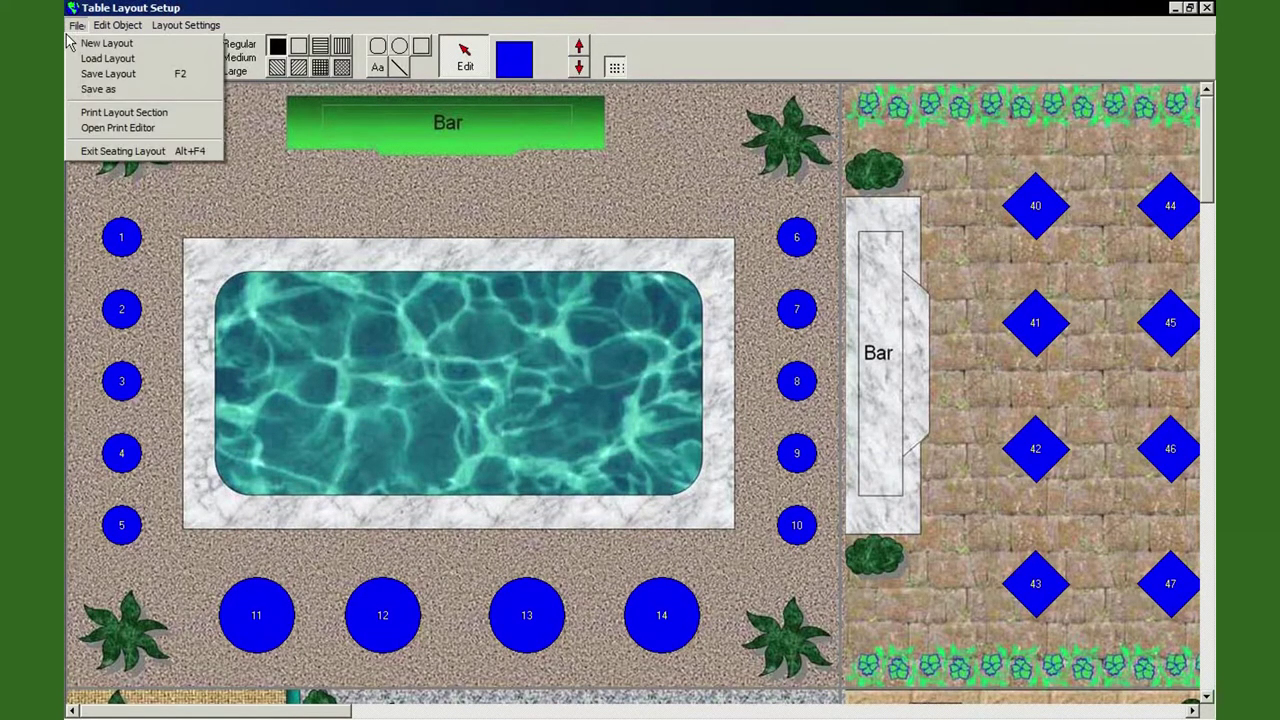
pyautogui.click(84, 128)
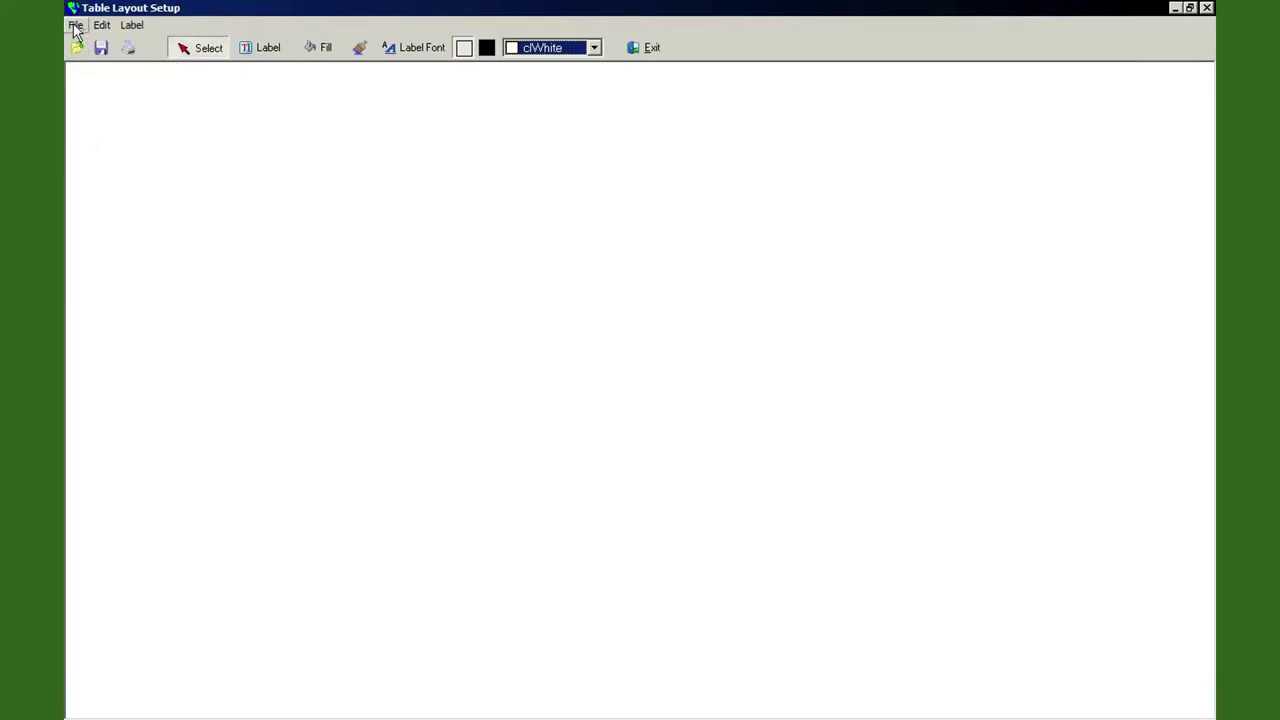
pyautogui.click(76, 25)
pyautogui.click(92, 125)
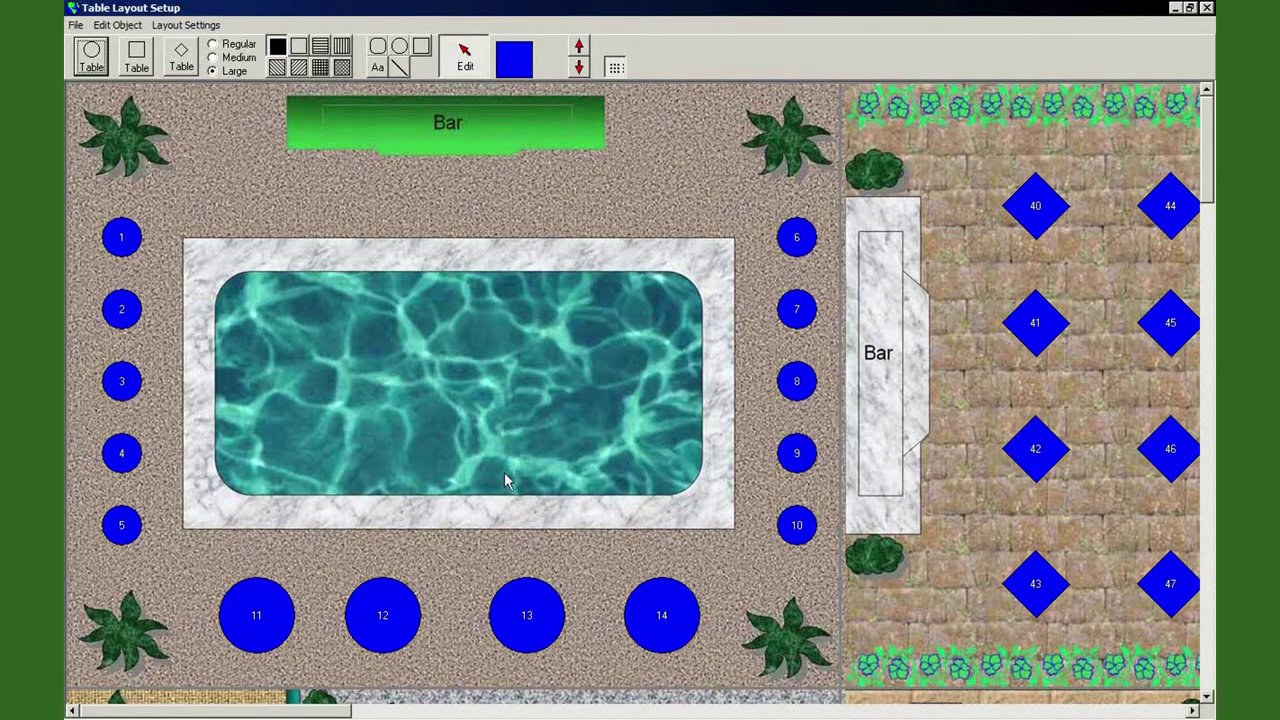
# Place a section marker on the layout and assign it to the Poolside section
pyautogui.click(444, 371)
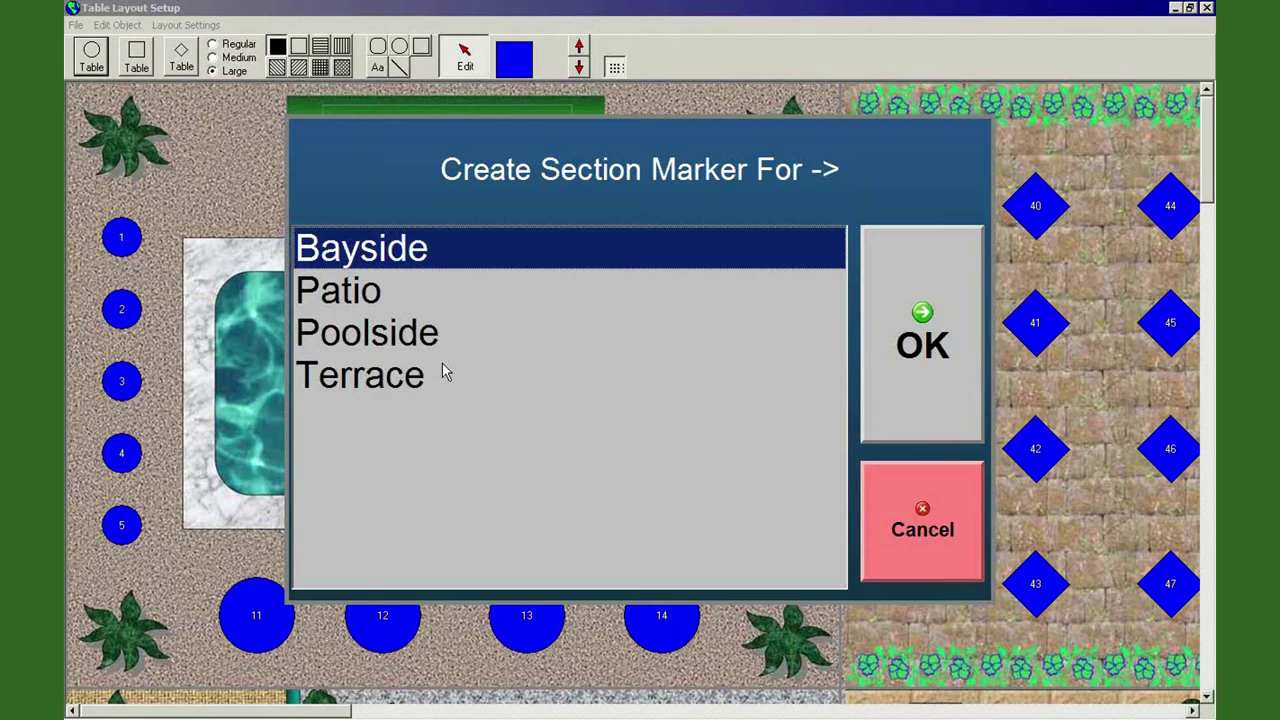
pyautogui.click(388, 342)
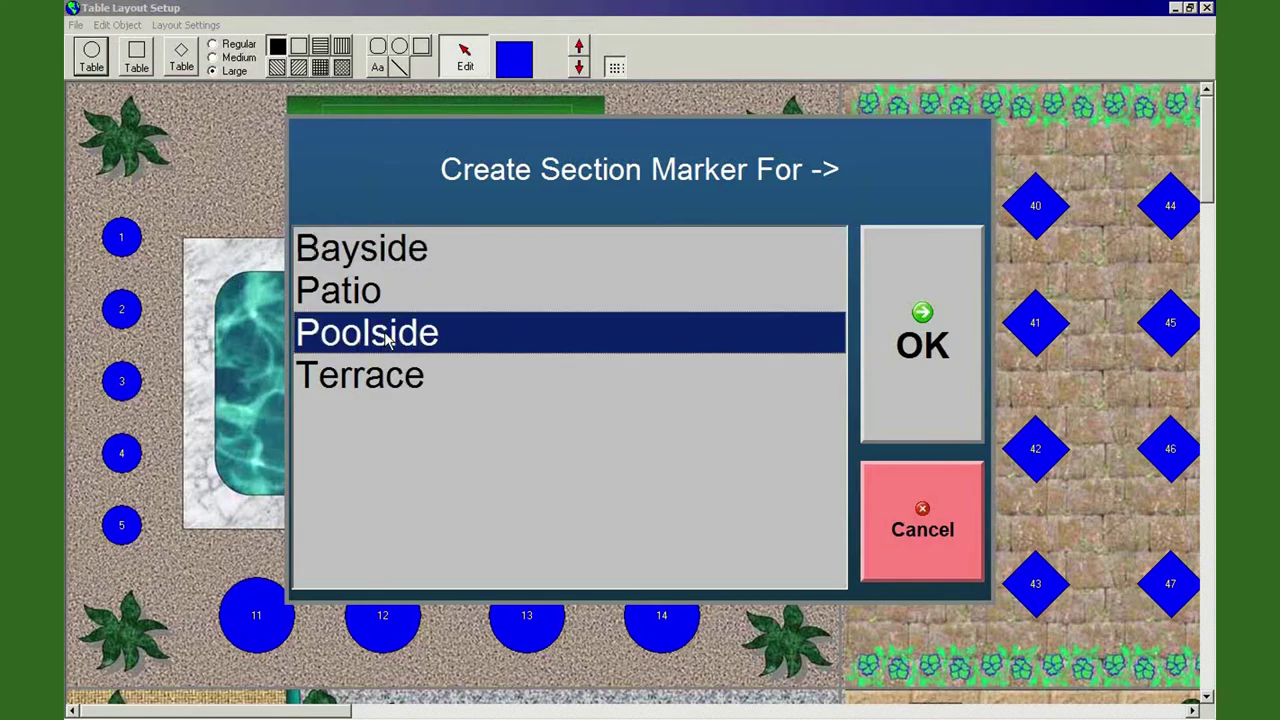
pyautogui.click(922, 342)
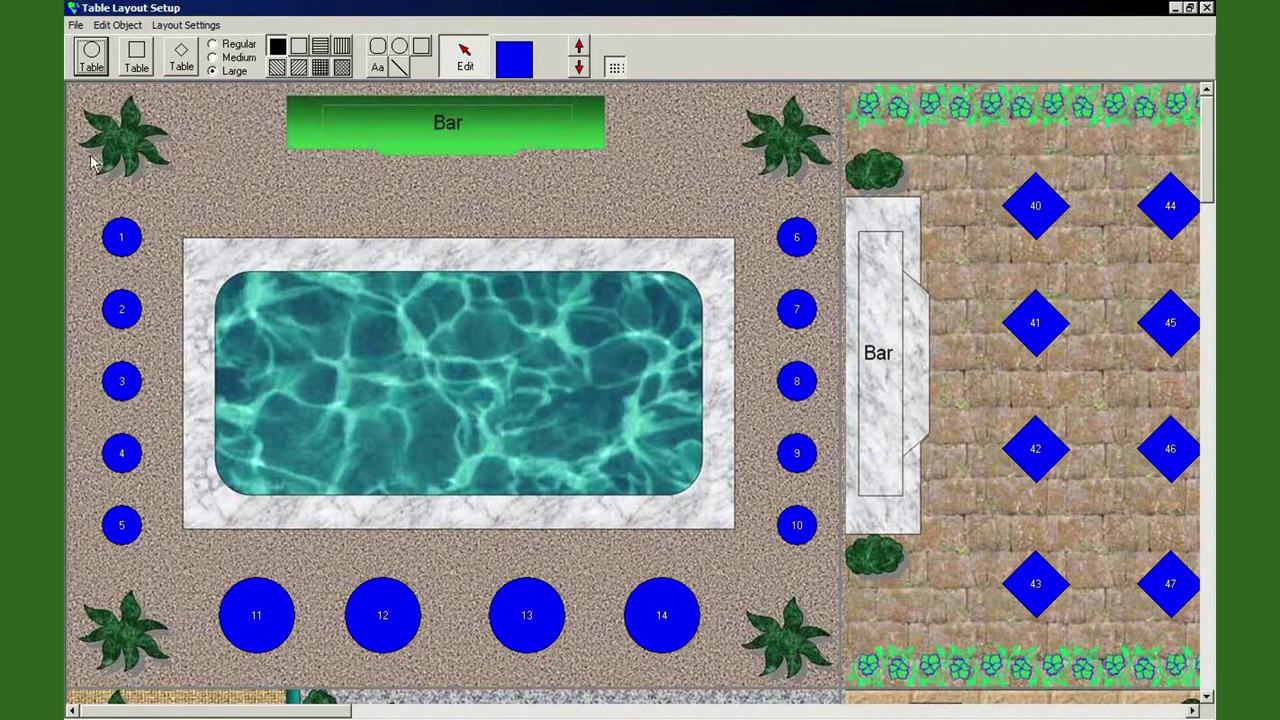
# Exit the seating layout setup, saving changes at the prompt
pyautogui.click(75, 25)
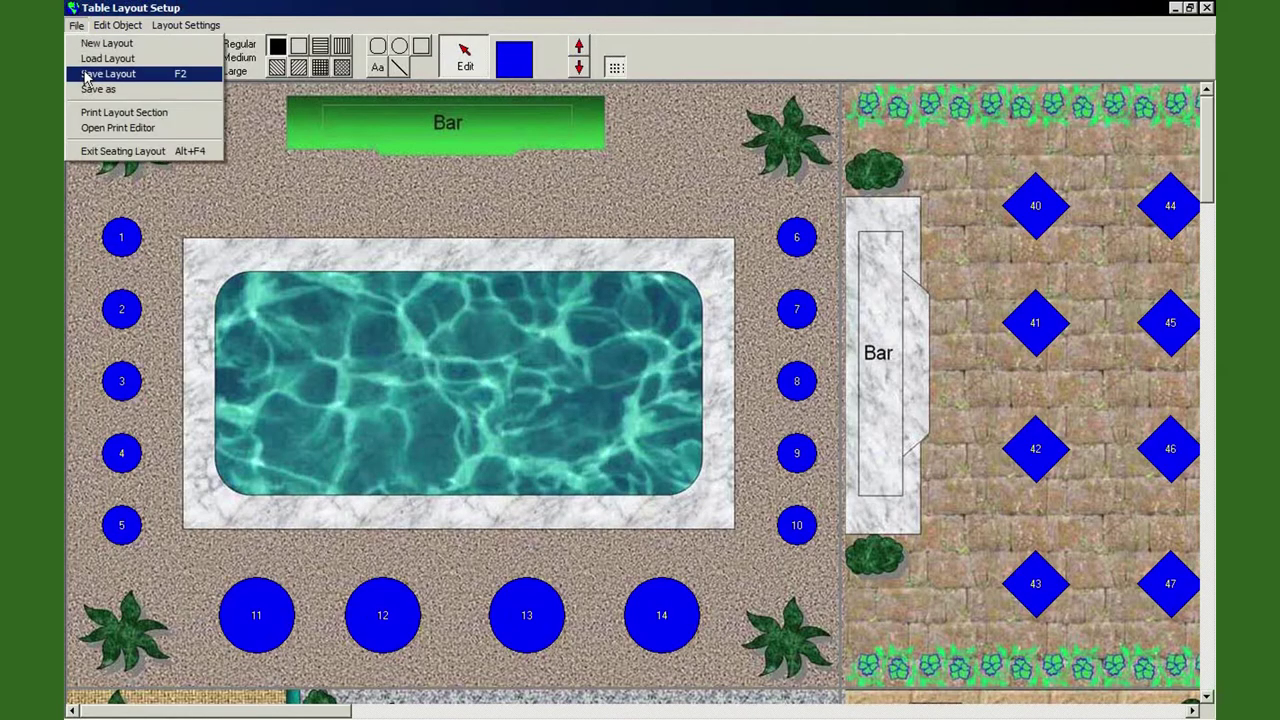
pyautogui.click(97, 152)
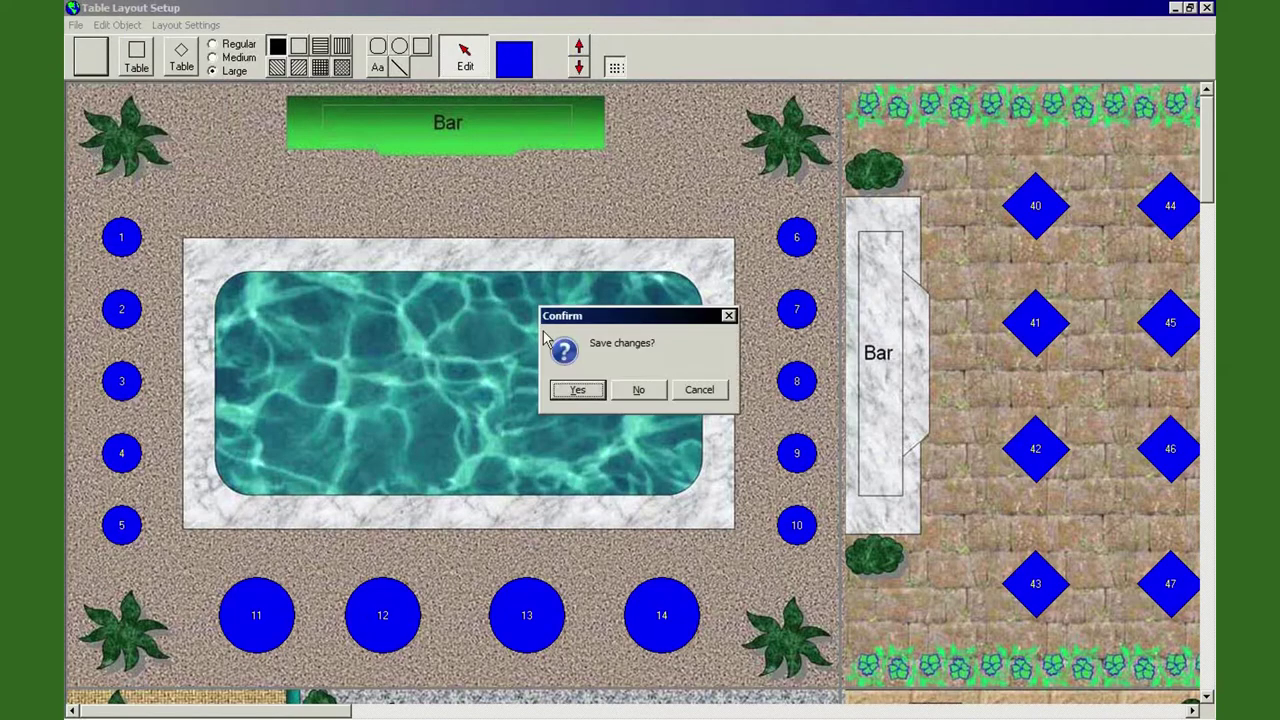
pyautogui.click(638, 390)
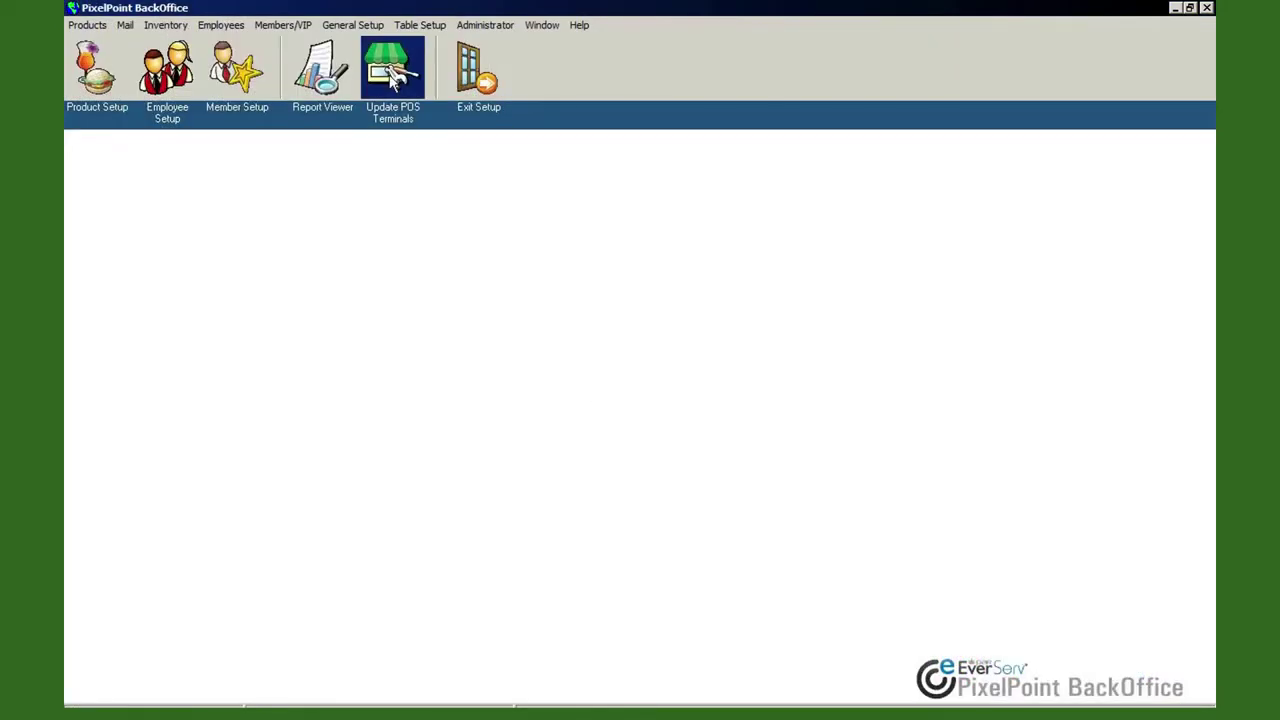
pyautogui.click(419, 27)
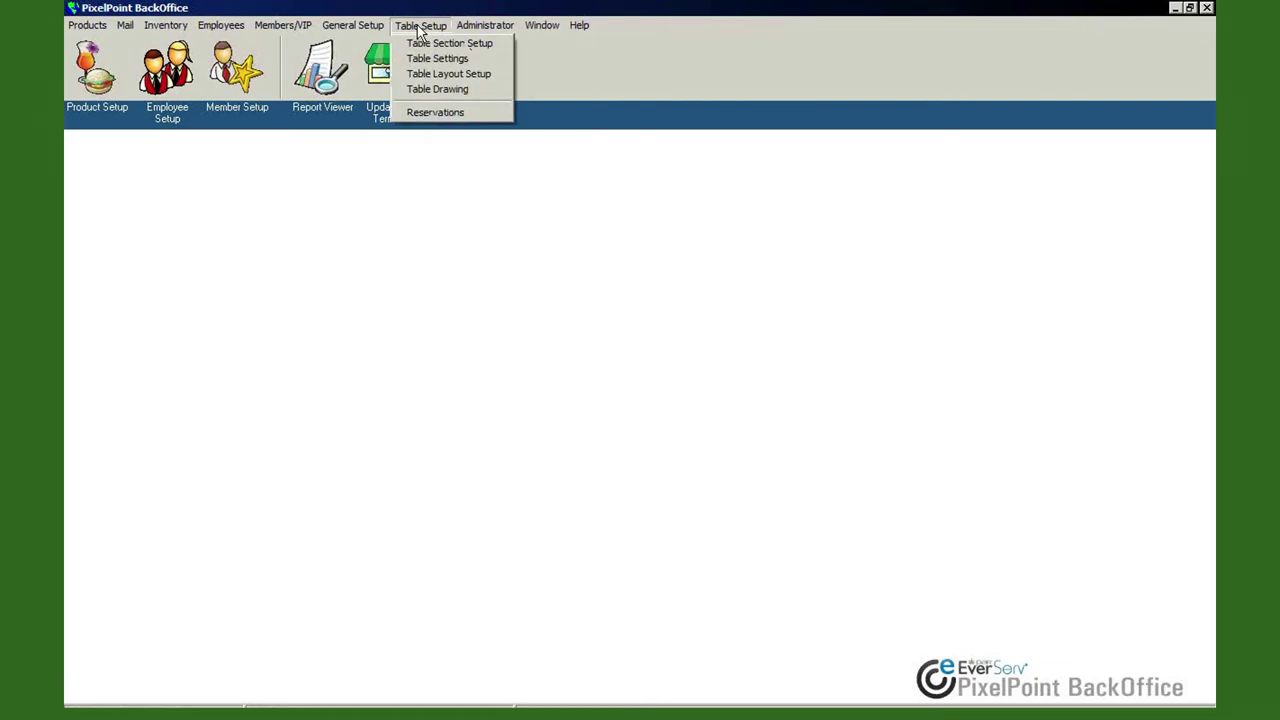
# Set the table drawing style to 3D with shadow and close the Table Drawing setup
pyautogui.click(420, 90)
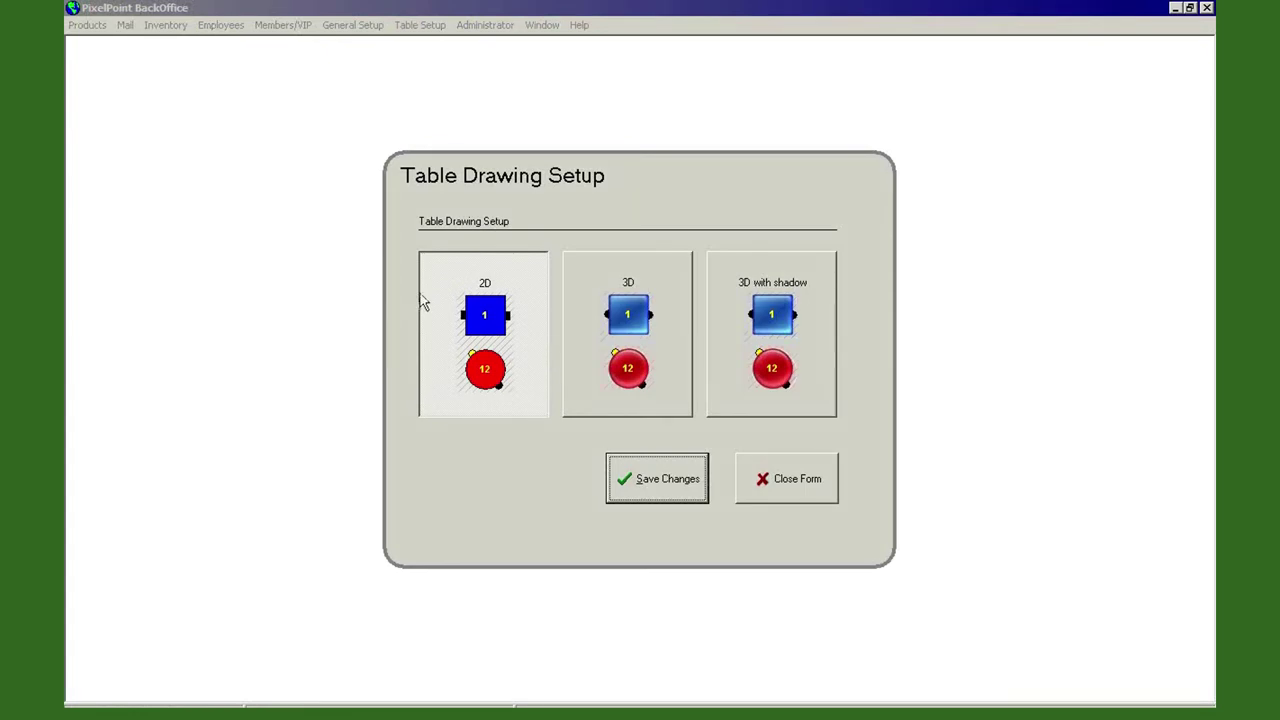
pyautogui.click(670, 344)
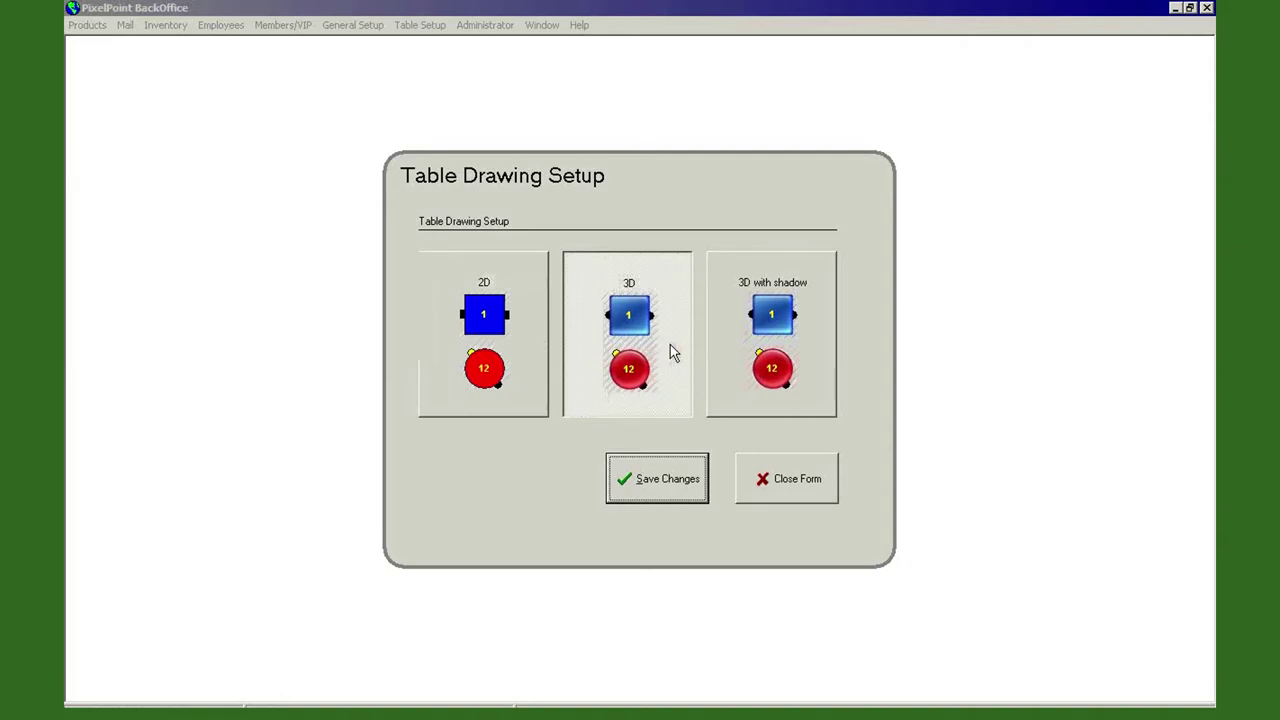
pyautogui.click(503, 372)
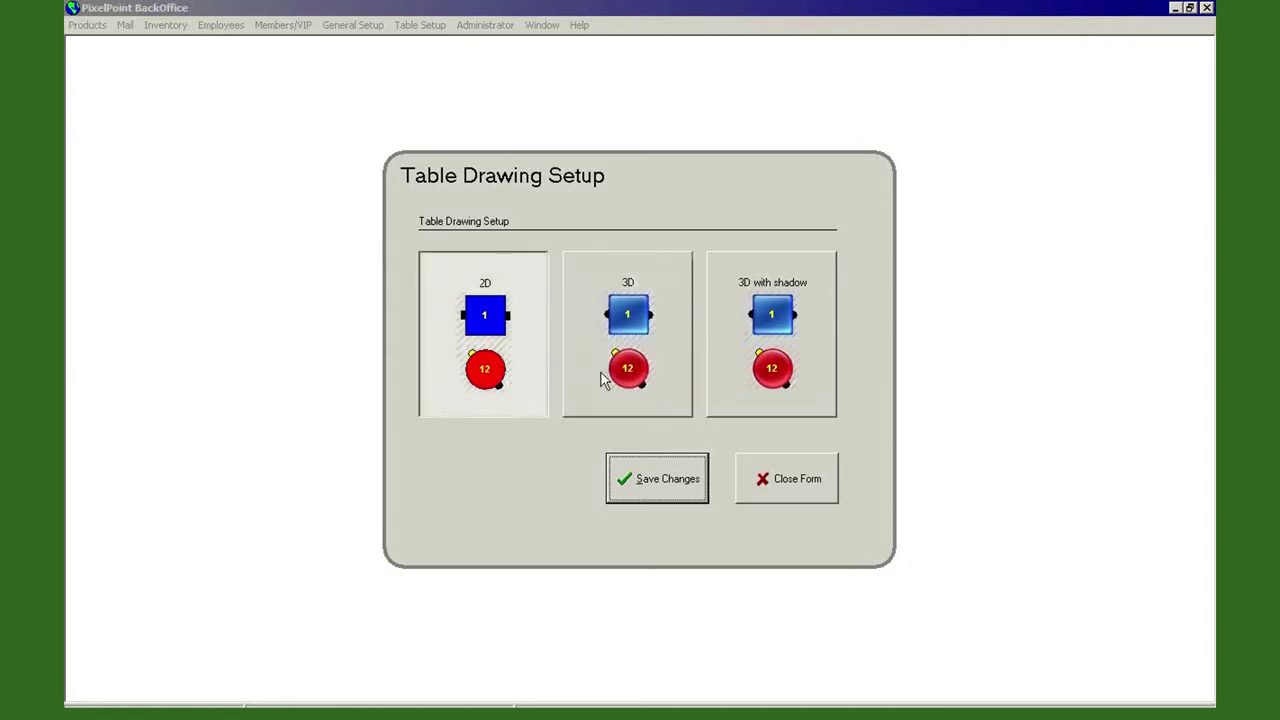
pyautogui.click(632, 370)
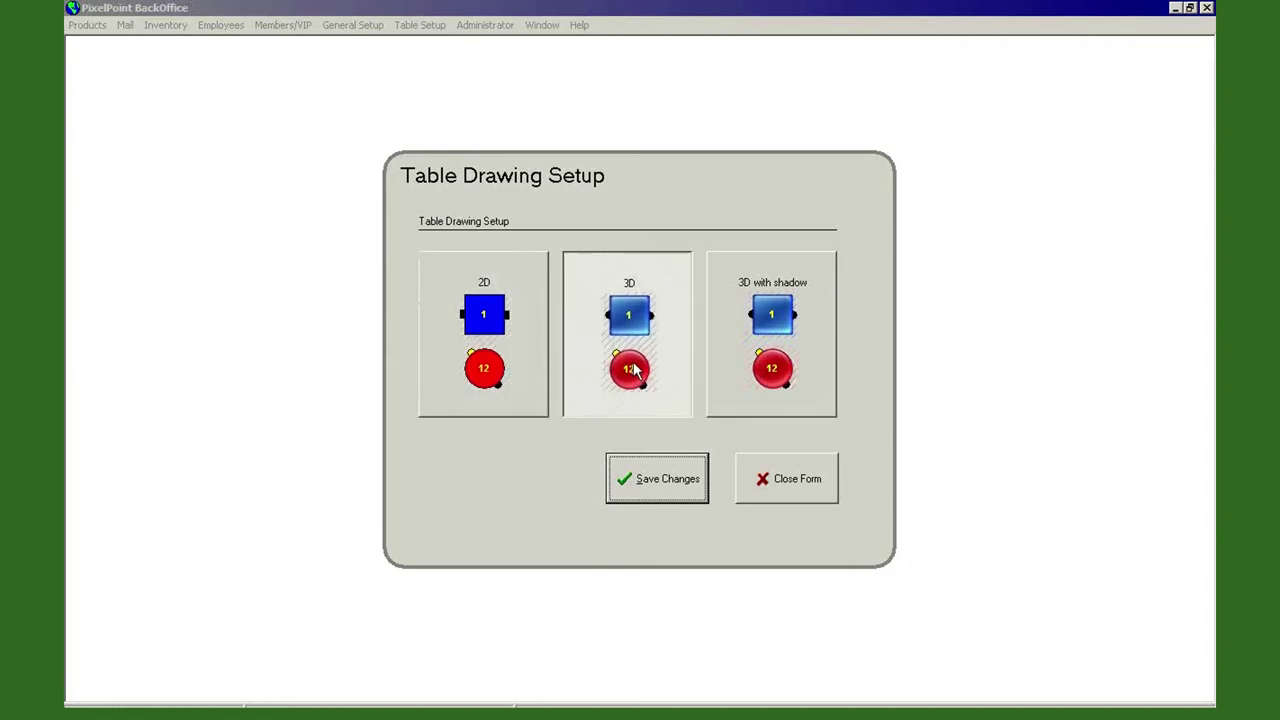
pyautogui.click(808, 358)
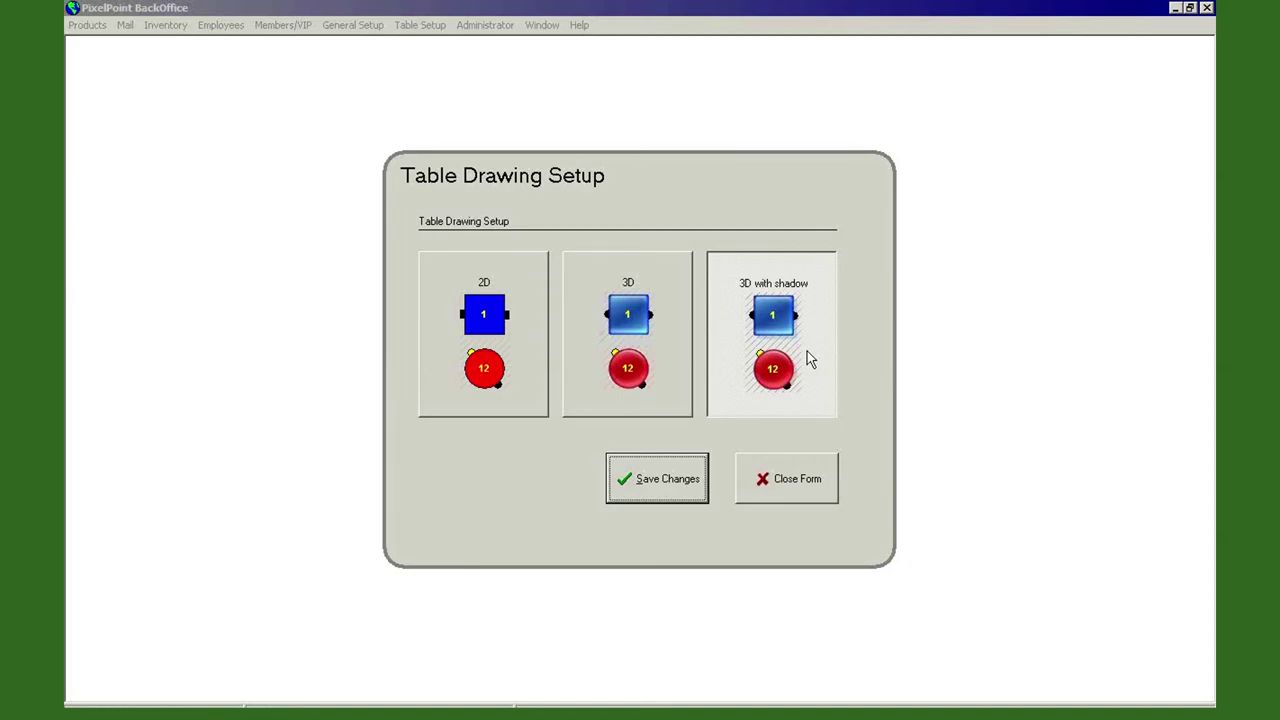
pyautogui.click(794, 496)
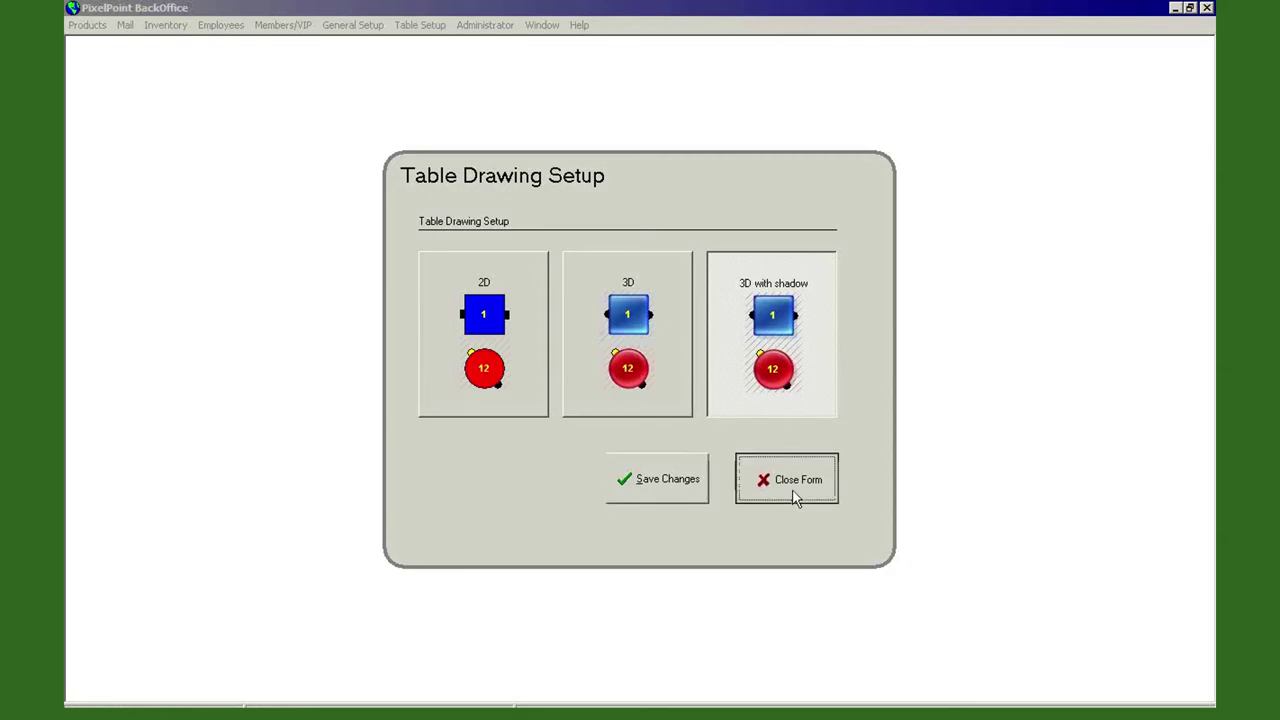
pyautogui.click(413, 26)
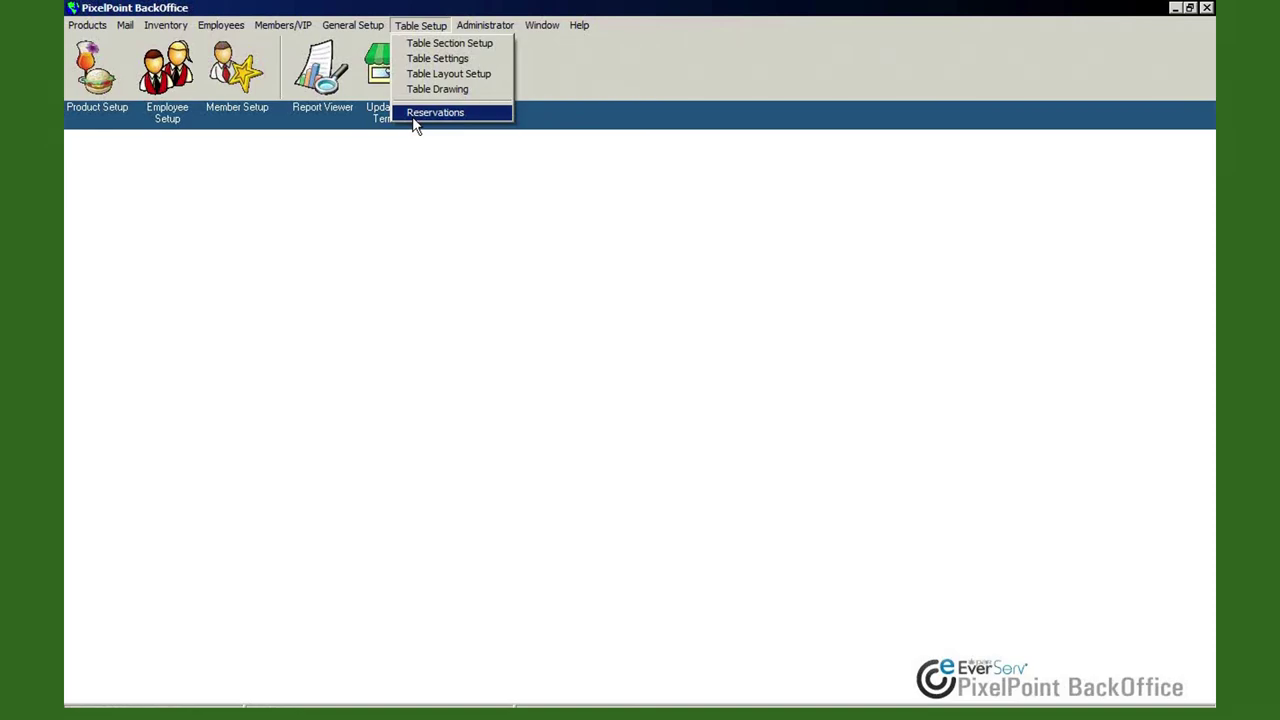
pyautogui.click(416, 118)
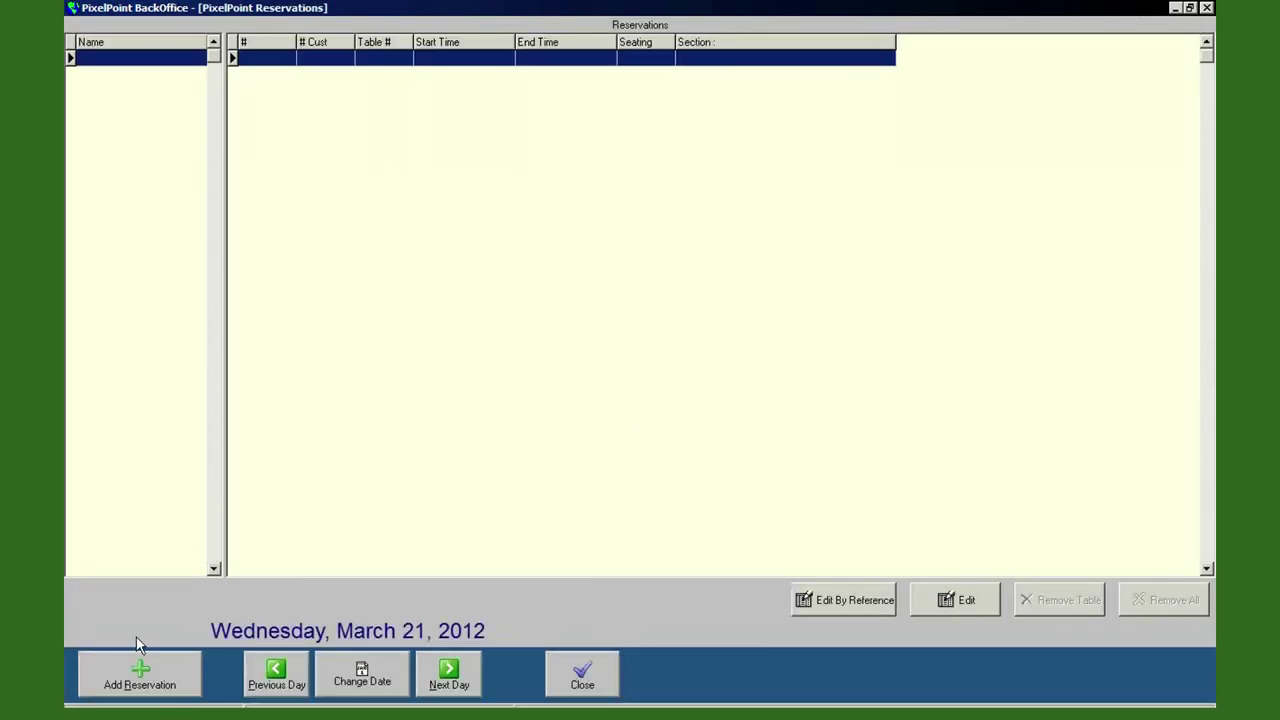
pyautogui.click(154, 690)
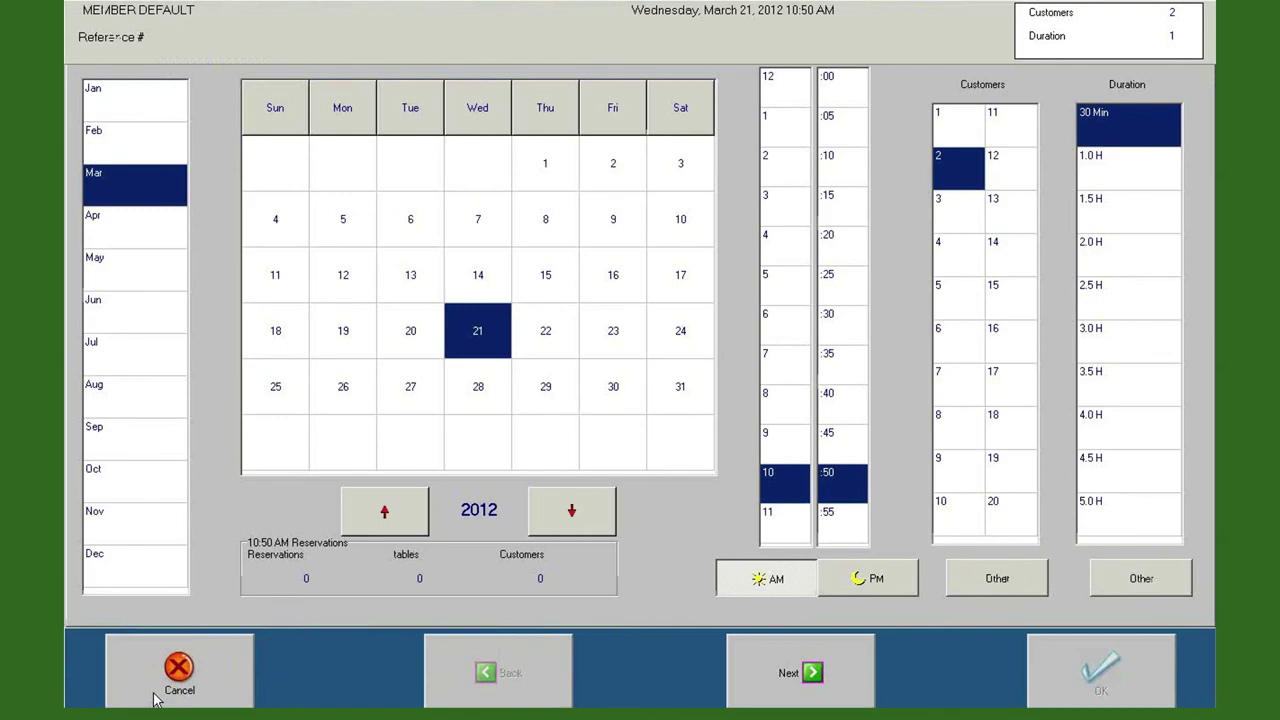
pyautogui.click(154, 700)
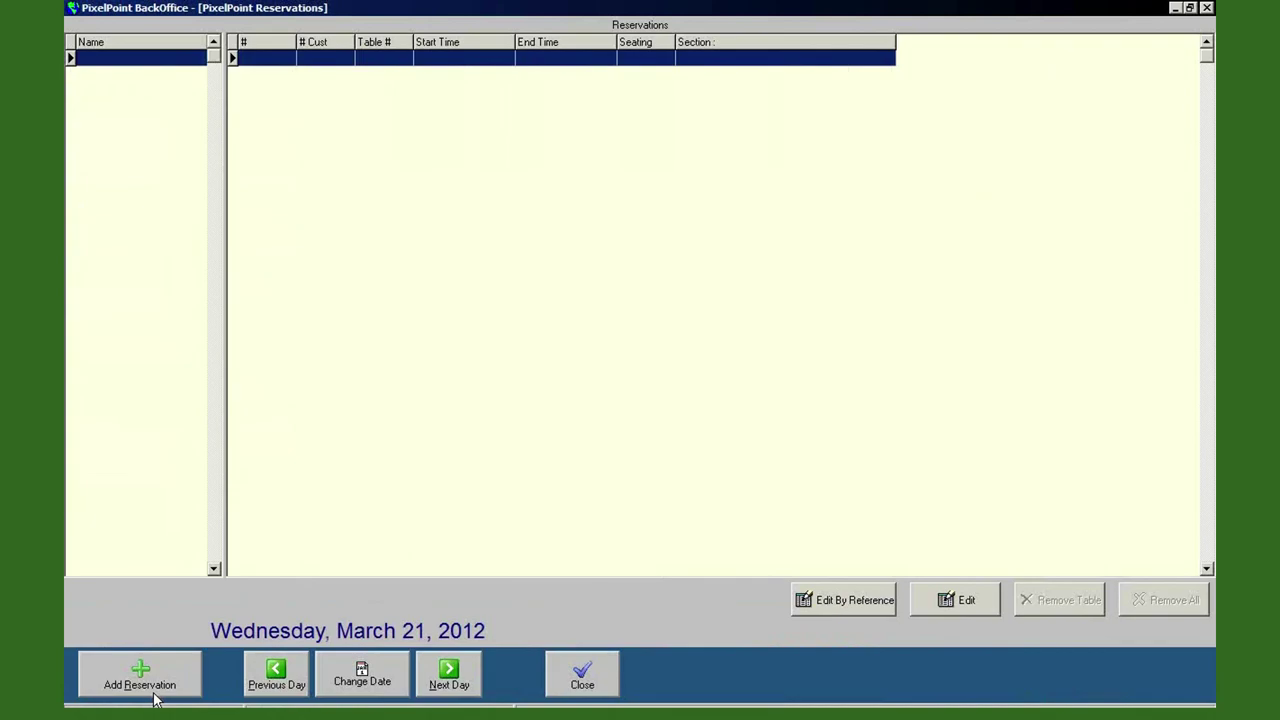
pyautogui.click(582, 680)
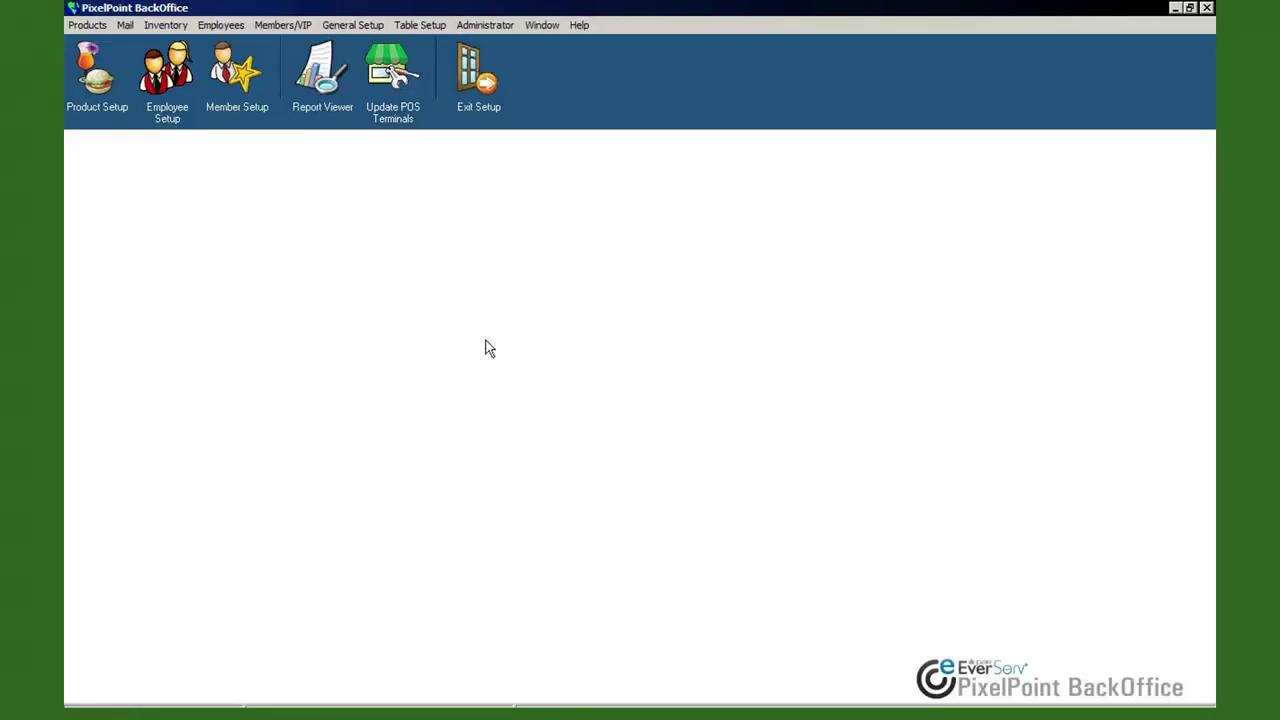
# Go from the Table Setup menu across to the General Setup menu's commands
pyautogui.click(416, 26)
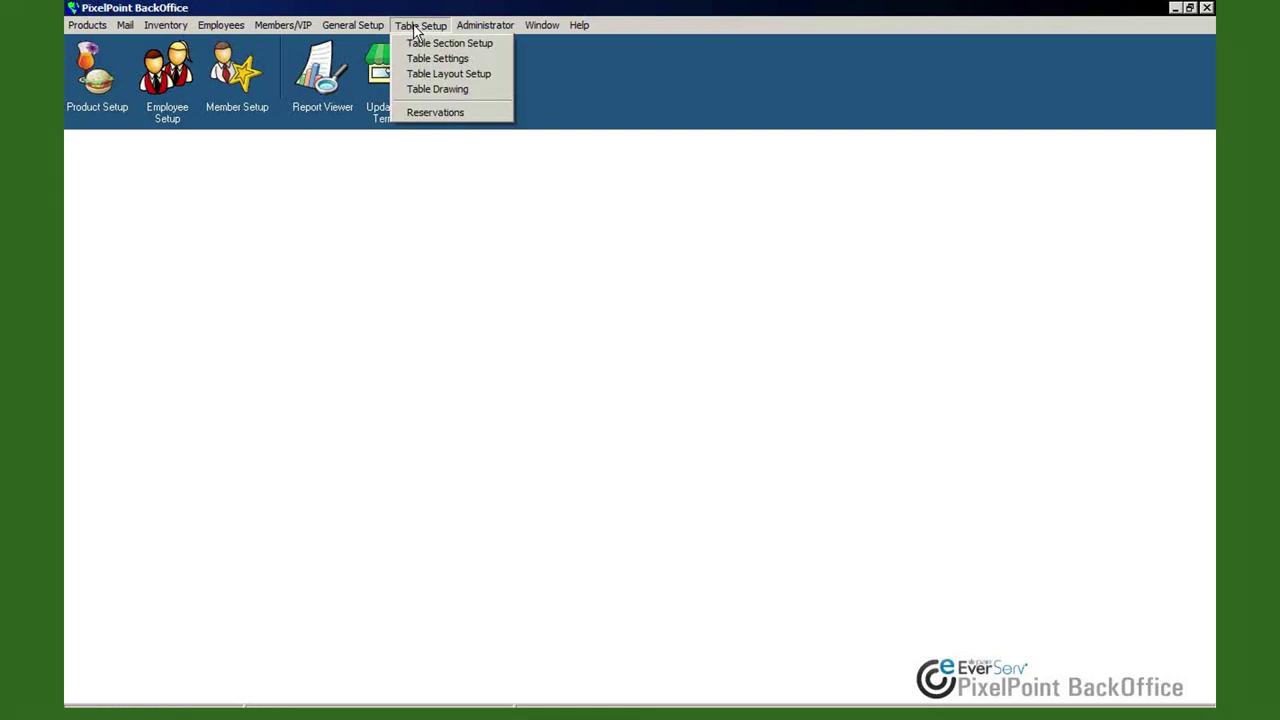
pyautogui.moveTo(358, 30)
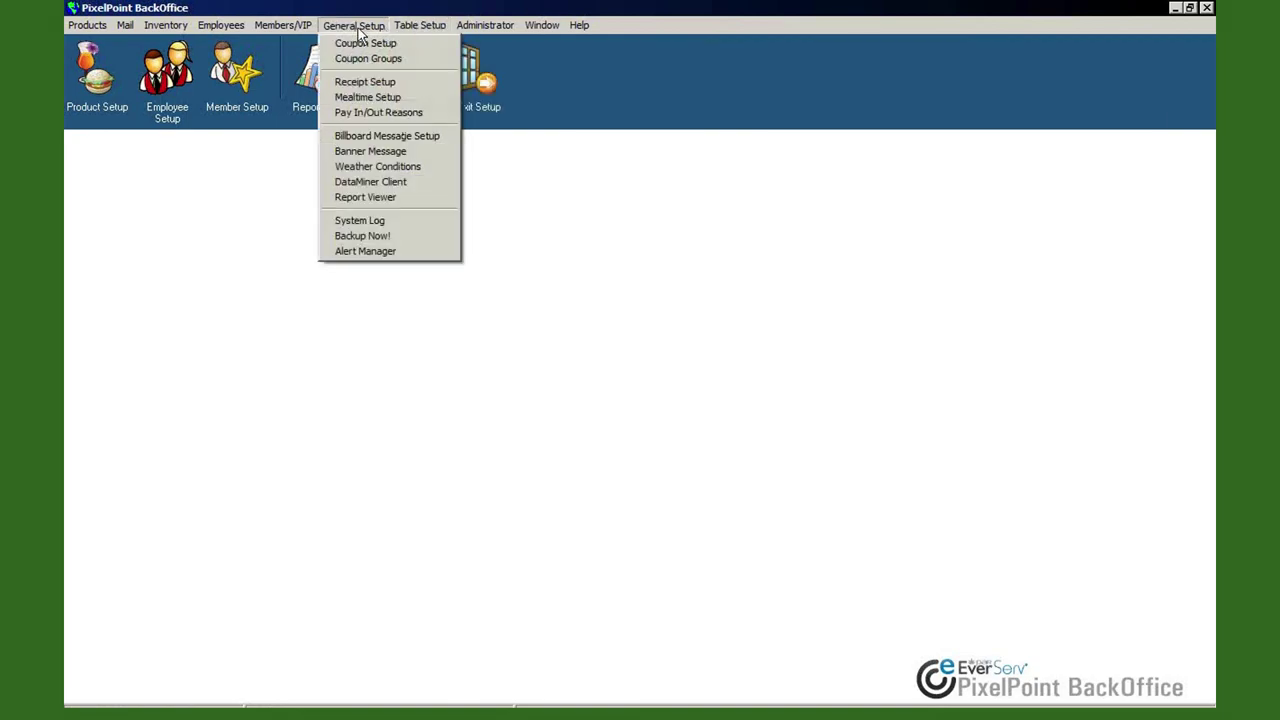